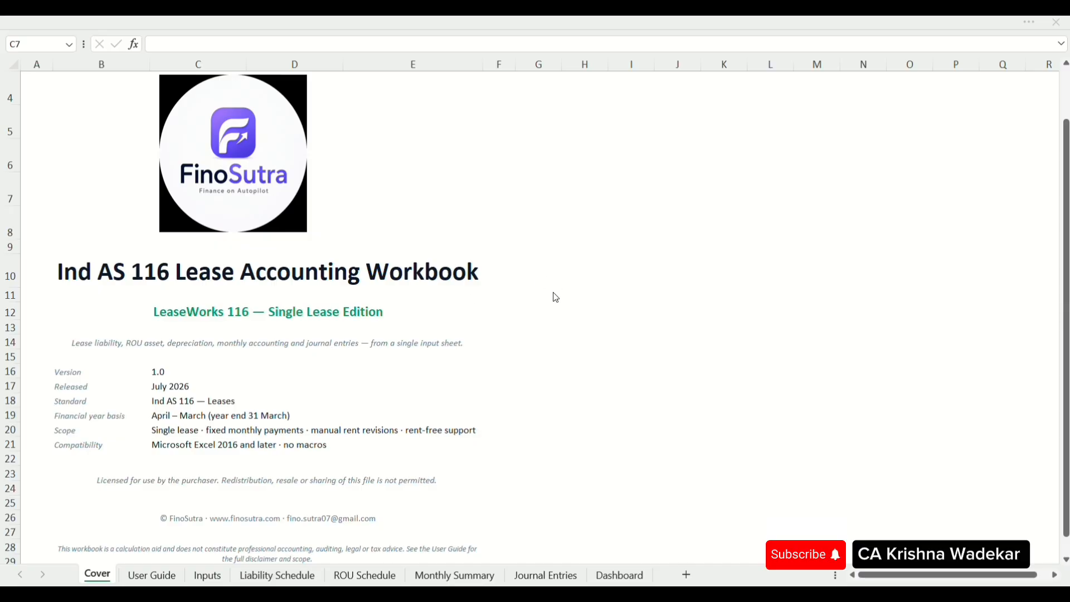
Step: Examine the workbook title and the edition subtitle on the Cover sheet
{"action": "left_click", "coordinate": [324, 270]}
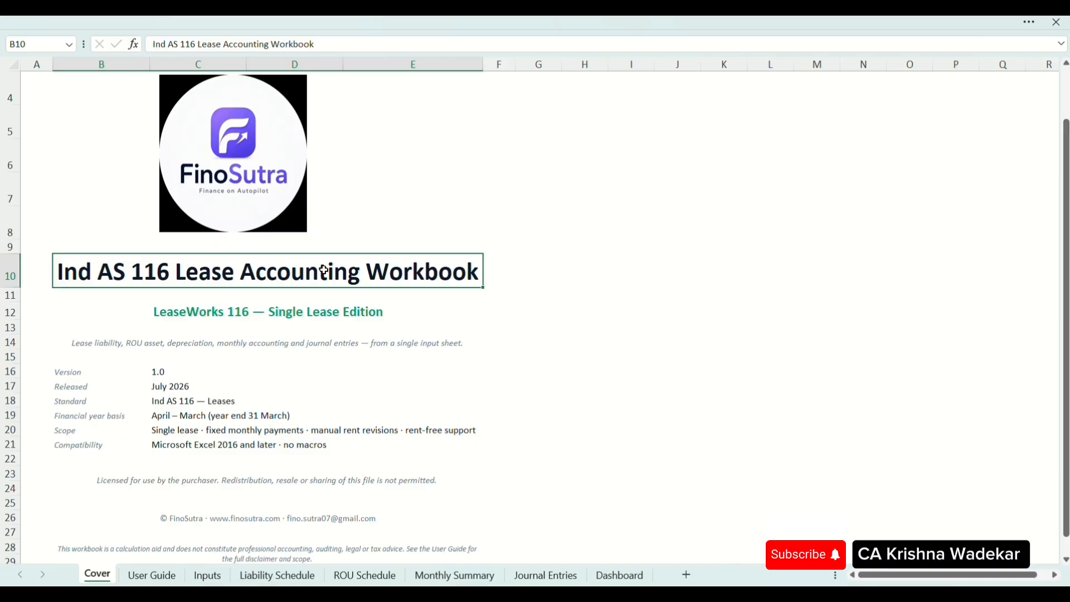
{"action": "key", "text": "Down"}
{"action": "key", "text": "Up"}
{"action": "key", "text": "Up"}
{"action": "key", "text": "Up"}
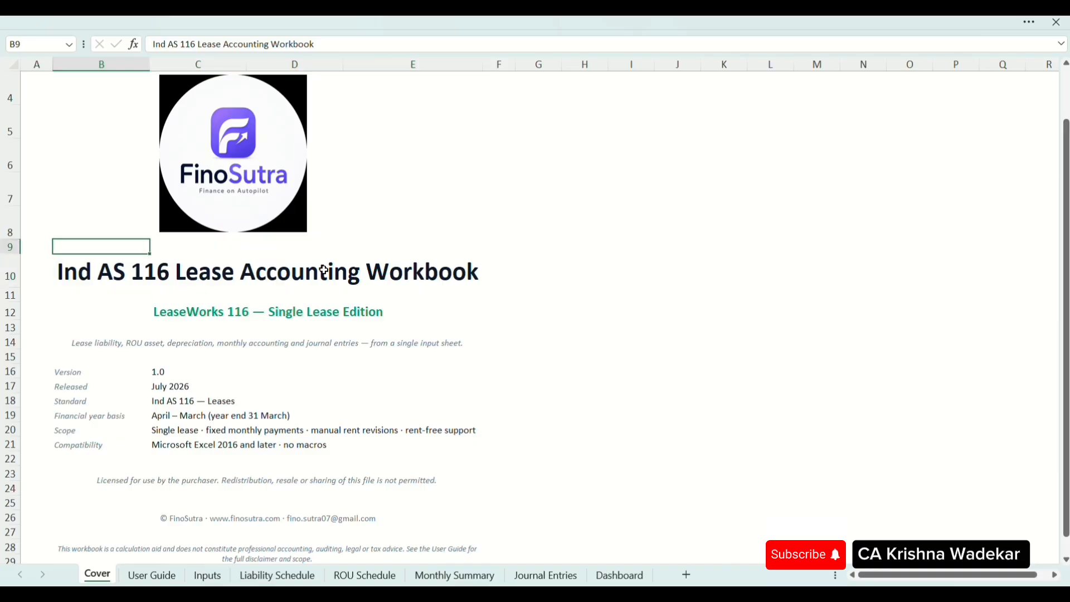
{"action": "key", "text": "Down"}
{"action": "key", "text": "Down"}
{"action": "key", "text": "Down"}
{"action": "key", "text": "Down"}
{"action": "key", "text": "Down"}
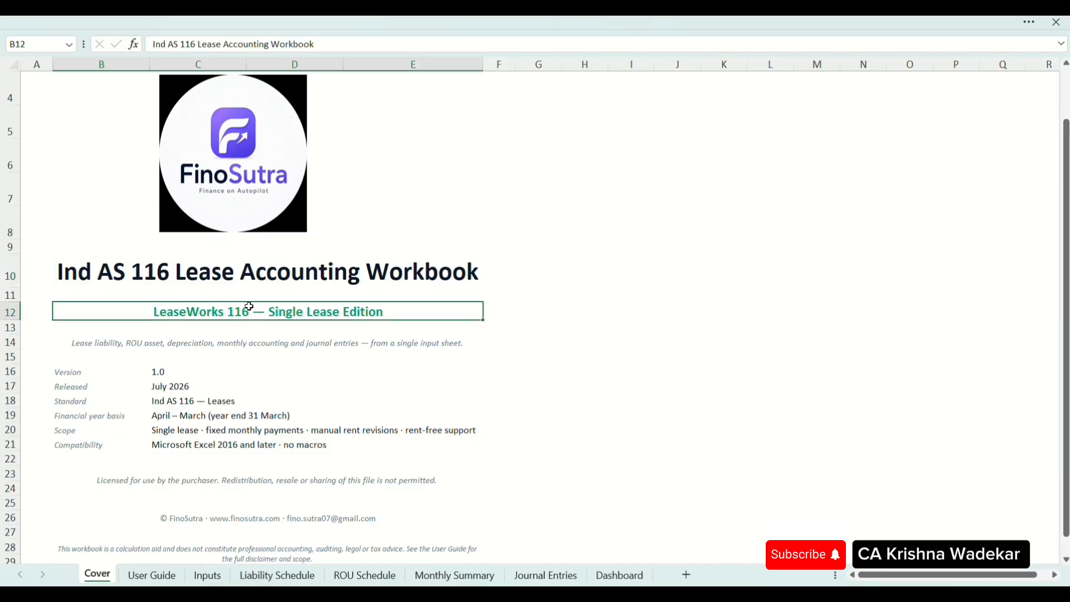
Step: Examine the Cover sheet's version, release date, standard, financial year basis, scope and compatibility details
{"action": "key", "text": "Down"}
{"action": "key", "text": "Down"}
{"action": "key", "text": "Down"}
{"action": "key", "text": "shift+Right"}
{"action": "key", "text": "shift+Right"}
{"action": "key", "text": "shift+Right"}
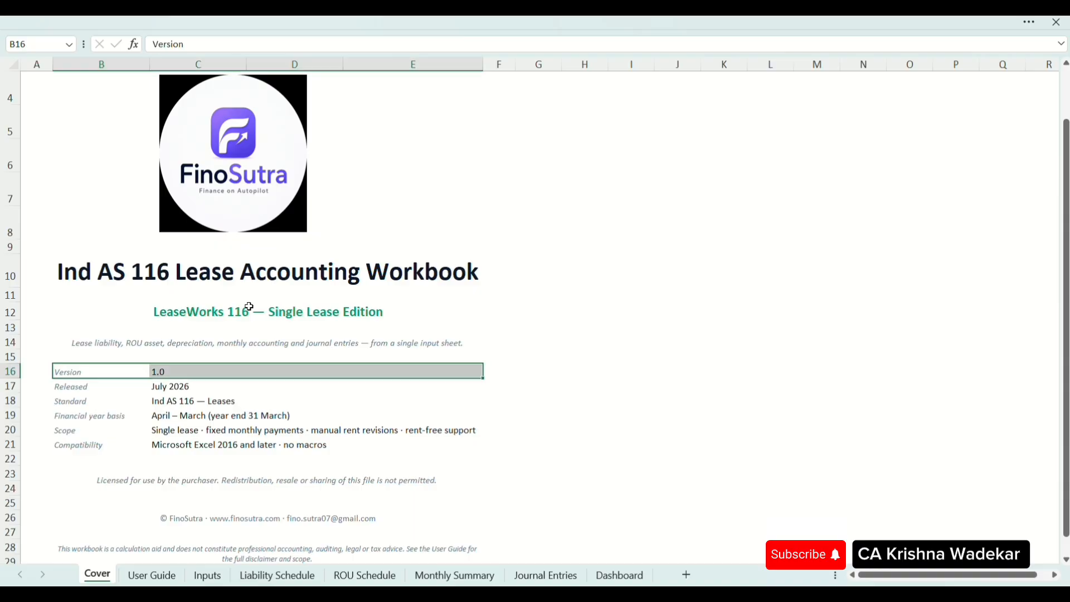
{"action": "key", "text": "Down"}
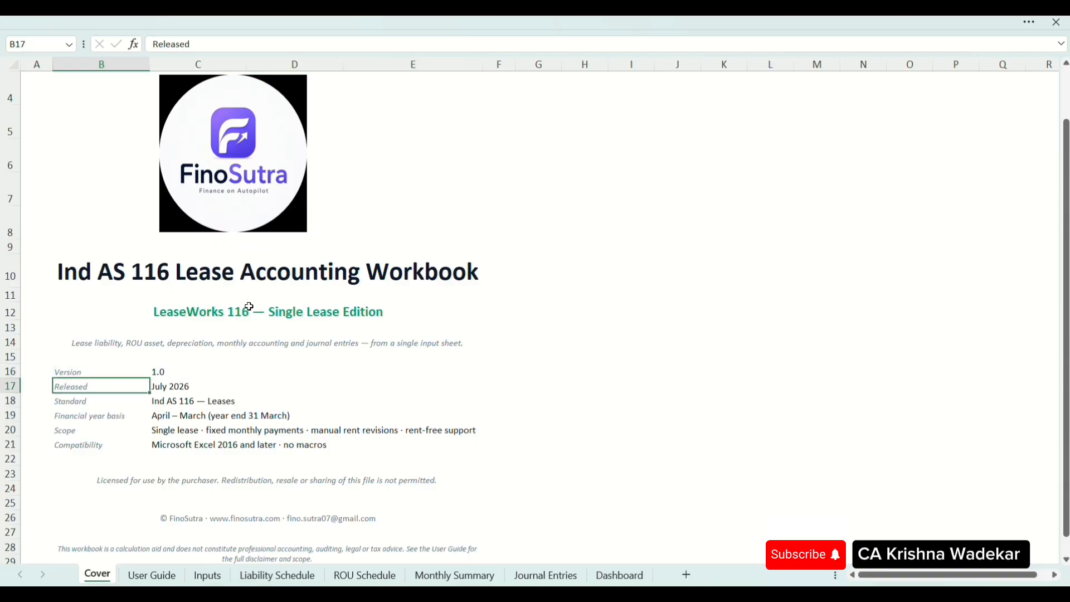
{"action": "key", "text": "shift+Right"}
{"action": "key", "text": "shift+Right"}
{"action": "key", "text": "shift+Right"}
{"action": "key", "text": "Right"}
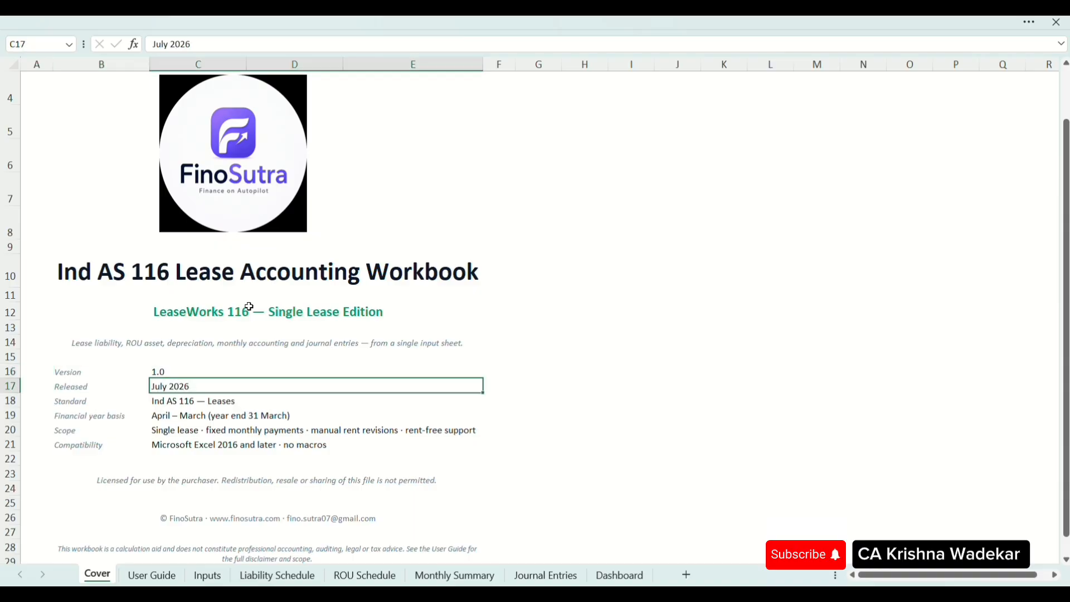
{"action": "key", "text": "Down"}
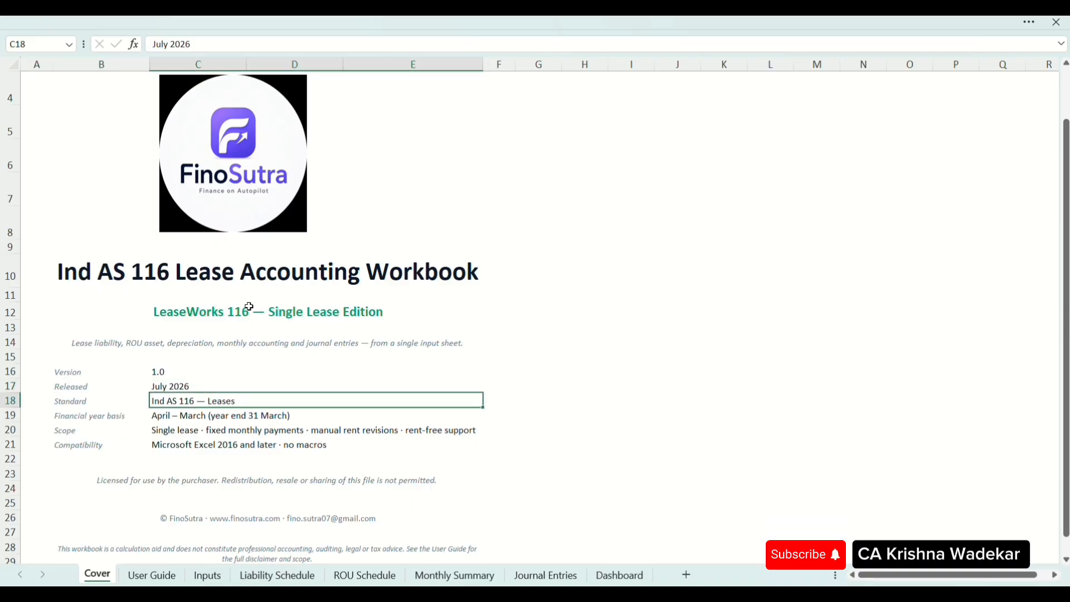
{"action": "key", "text": "Up"}
{"action": "key", "text": "Up"}
{"action": "key", "text": "shift+Left"}
{"action": "key", "text": "Down"}
{"action": "key", "text": "Down"}
{"action": "key", "text": "Down"}
{"action": "key", "text": "Down"}
{"action": "key", "text": "Down"}
{"action": "key", "text": "Right"}
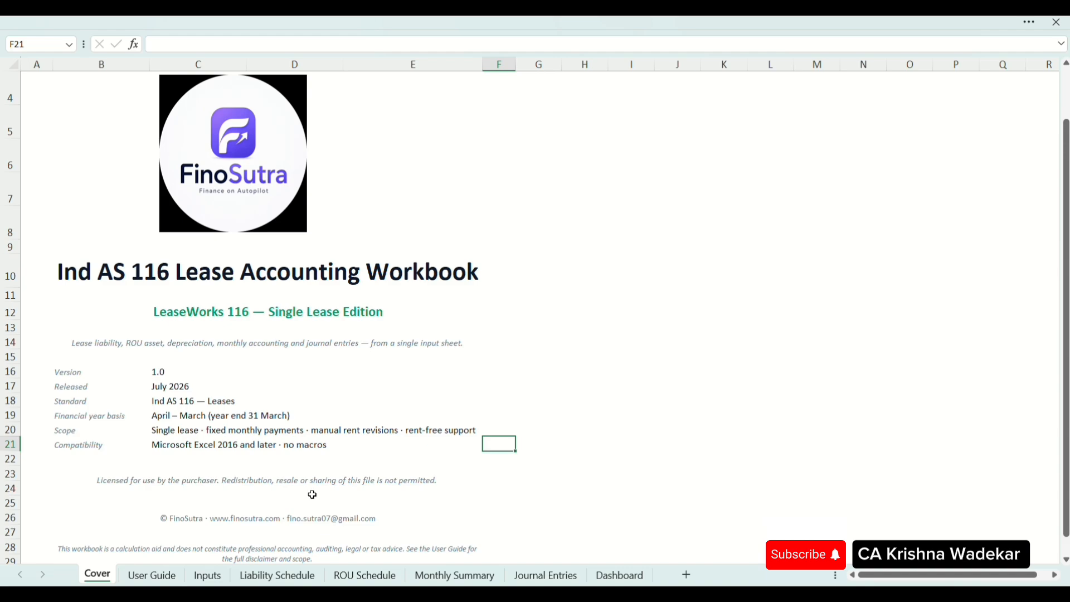
Step: Open the User Guide sheet and read through its sections from About this workbook to What is NOT covered
{"action": "left_click", "coordinate": [142, 575]}
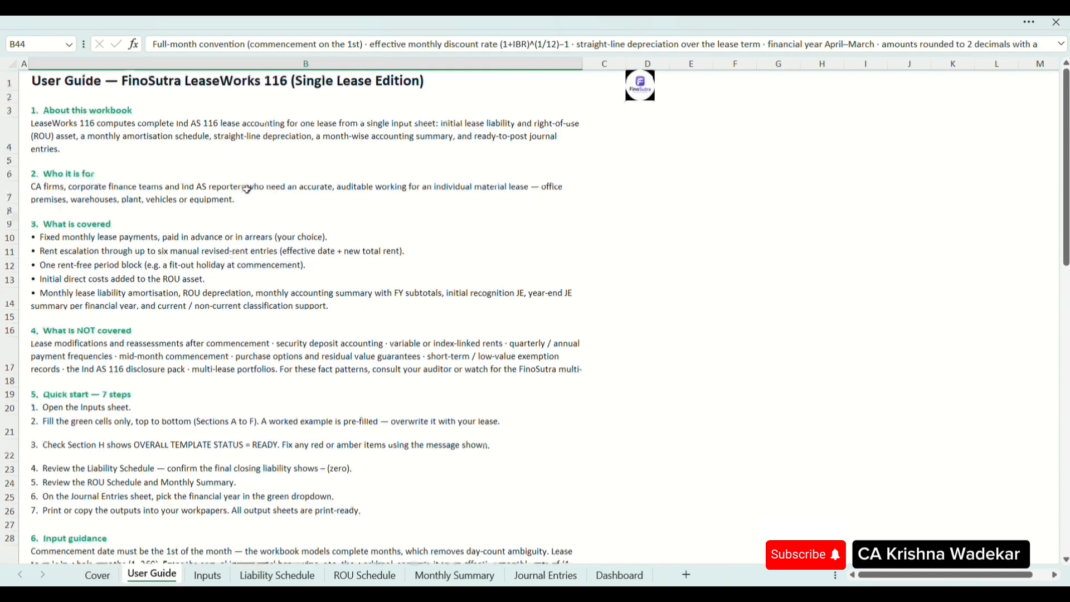
{"action": "left_click", "coordinate": [262, 153]}
{"action": "key", "text": "Up"}
{"action": "key", "text": "Up"}
{"action": "key", "text": "Up"}
{"action": "key", "text": "Down"}
{"action": "key", "text": "Down"}
{"action": "key", "text": "Down"}
{"action": "key", "text": "Down"}
{"action": "key", "text": "Down"}
{"action": "key", "text": "Down"}
{"action": "key", "text": "Down"}
{"action": "key", "text": "Down"}
{"action": "key", "text": "Down"}
{"action": "key", "text": "Down"}
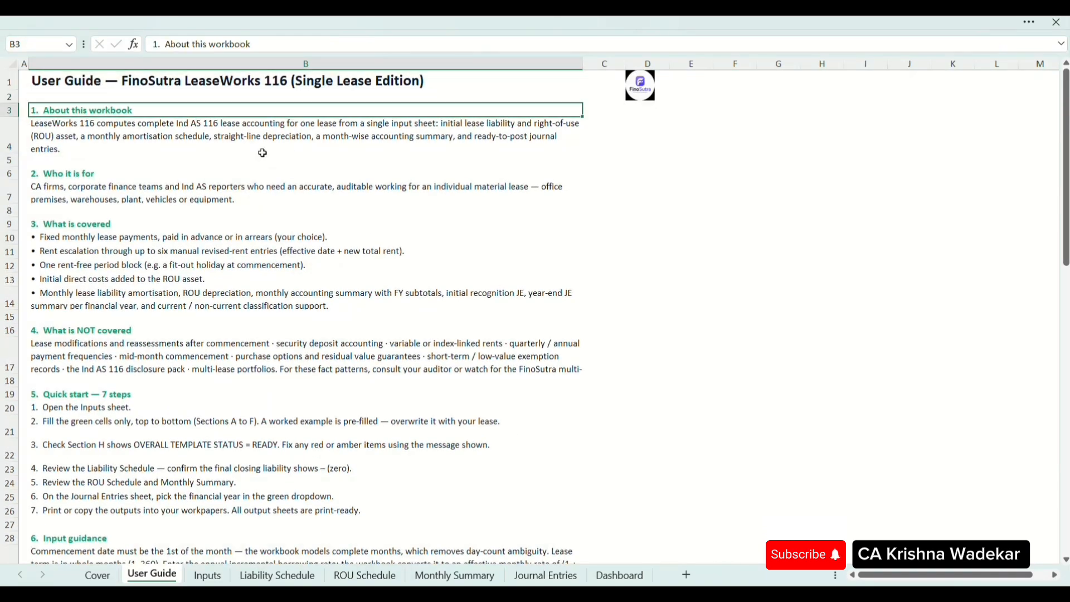
{"action": "key", "text": "Down"}
{"action": "key", "text": "Down"}
{"action": "key", "text": "Down"}
{"action": "key", "text": "Down"}
{"action": "key", "text": "Down"}
{"action": "key", "text": "Down"}
{"action": "key", "text": "Down"}
{"action": "key", "text": "Down"}
{"action": "key", "text": "Down"}
{"action": "key", "text": "Down"}
{"action": "key", "text": "Down"}
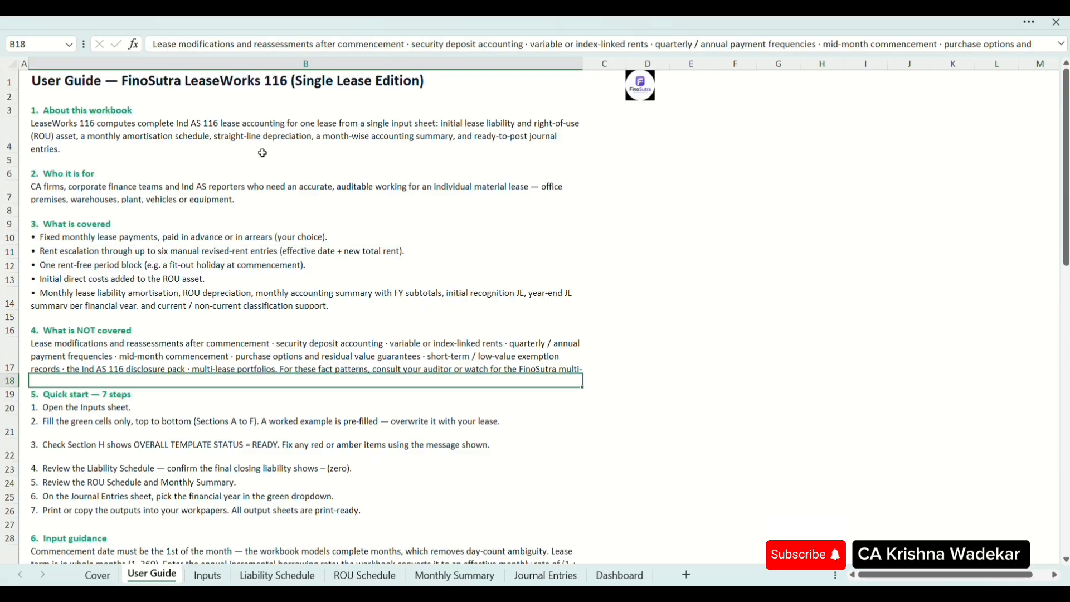
Step: Read the User Guide from the Quick start steps through the guidance sections to Limitations
{"action": "key", "text": "Down"}
{"action": "key", "text": "Down"}
{"action": "key", "text": "Down"}
{"action": "key", "text": "Down"}
{"action": "key", "text": "Down"}
{"action": "key", "text": "Down"}
{"action": "key", "text": "Down"}
{"action": "key", "text": "Down"}
{"action": "key", "text": "Down"}
{"action": "key", "text": "Down"}
{"action": "key", "text": "Down"}
{"action": "key", "text": "Down"}
{"action": "key", "text": "Down"}
{"action": "key", "text": "Down"}
{"action": "key", "text": "Down"}
{"action": "key", "text": "Down"}
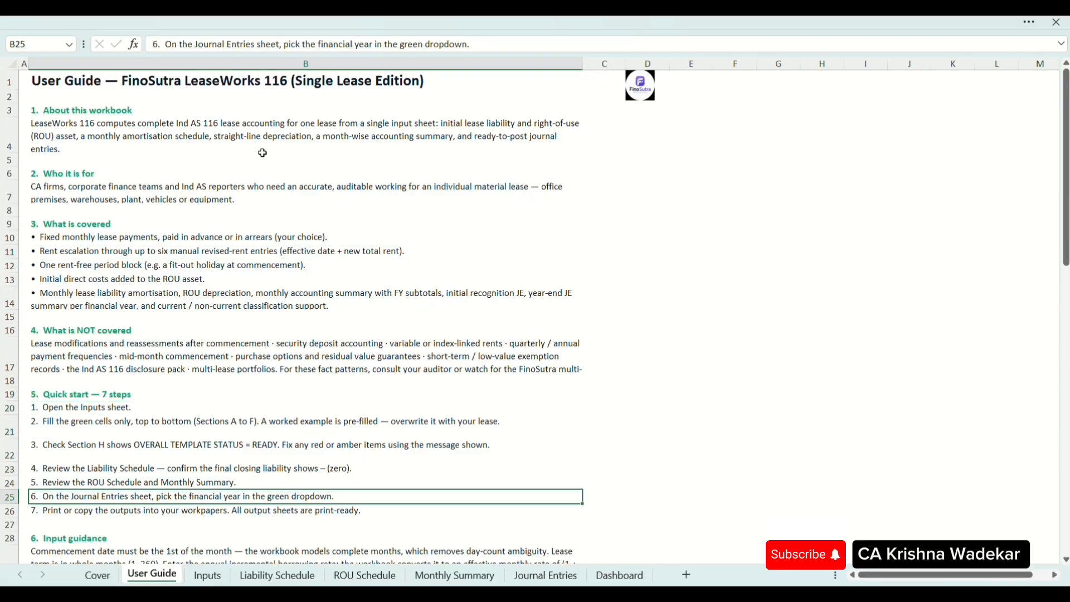
{"action": "key", "text": "Down"}
{"action": "key", "text": "Down"}
{"action": "key", "text": "Down"}
{"action": "key", "text": "Down"}
{"action": "key", "text": "Down"}
{"action": "key", "text": "Down"}
{"action": "key", "text": "Down"}
{"action": "key", "text": "Down"}
{"action": "key", "text": "Down"}
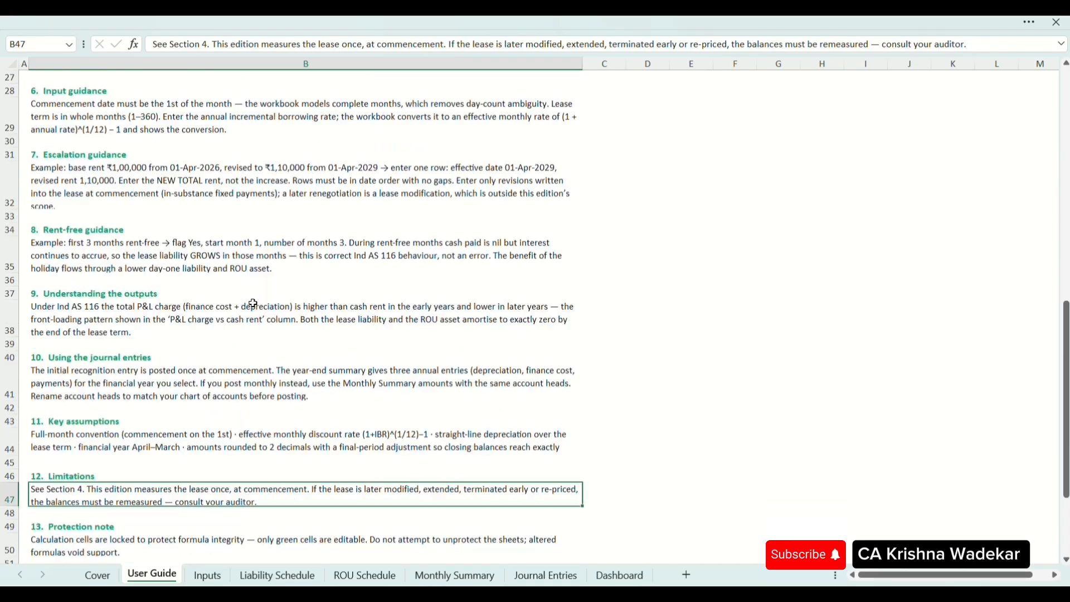
Step: Review the User Guide's key assumptions, protection note and support sections, then skim its guidance topics again
{"action": "left_click", "coordinate": [125, 438]}
{"action": "scroll", "coordinate": [244, 466], "scroll_direction": "down", "scroll_amount": 3}
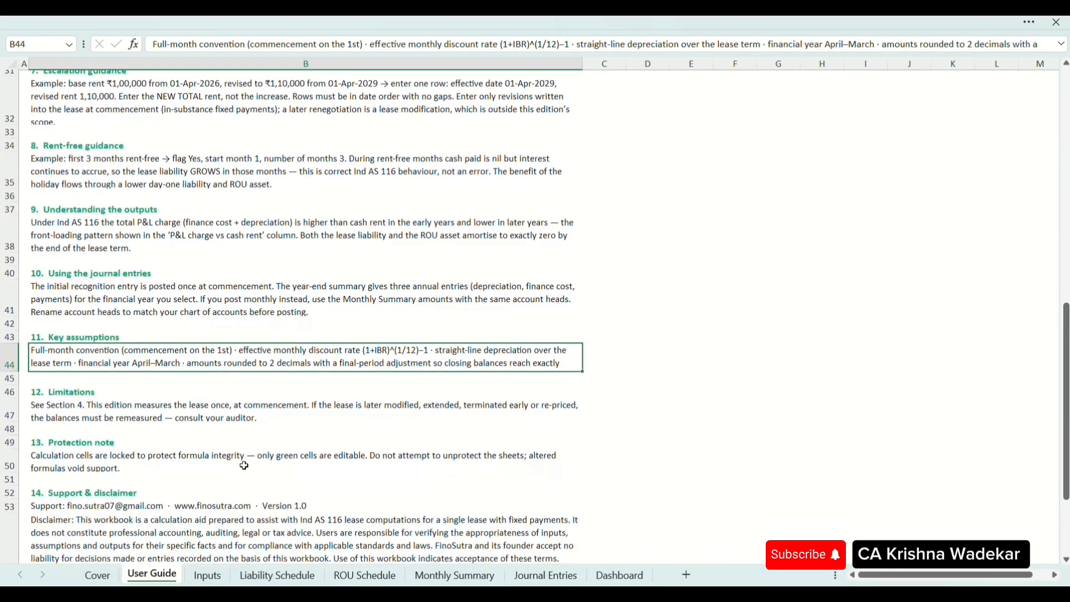
{"action": "scroll", "coordinate": [244, 466], "scroll_direction": "up", "scroll_amount": 10}
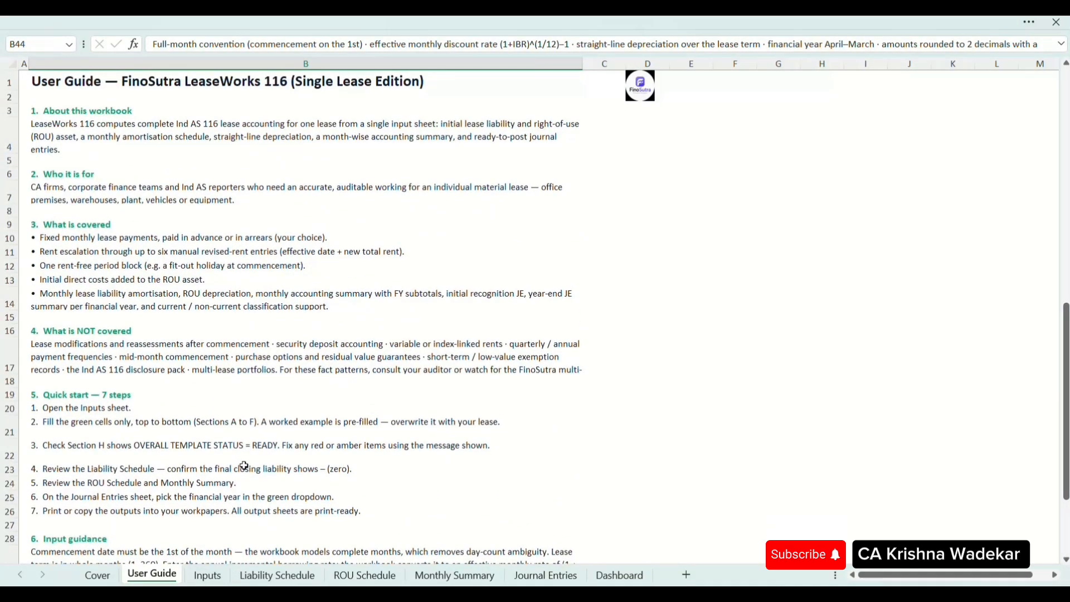
{"action": "scroll", "coordinate": [218, 417], "scroll_direction": "down", "scroll_amount": 4}
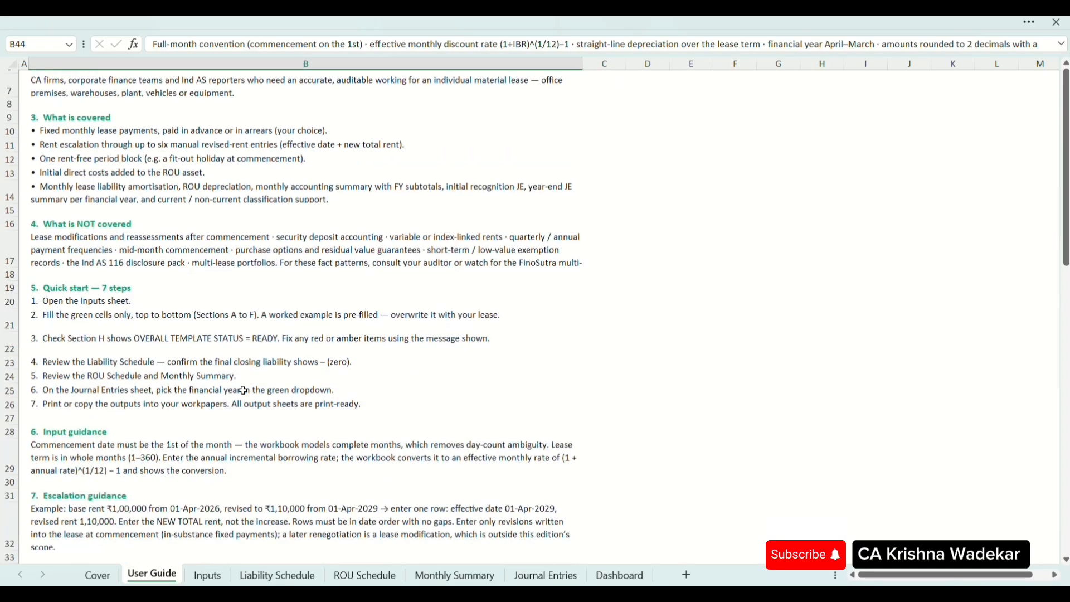
{"action": "left_click", "coordinate": [201, 418]}
{"action": "scroll", "coordinate": [201, 418], "scroll_direction": "down", "scroll_amount": 9}
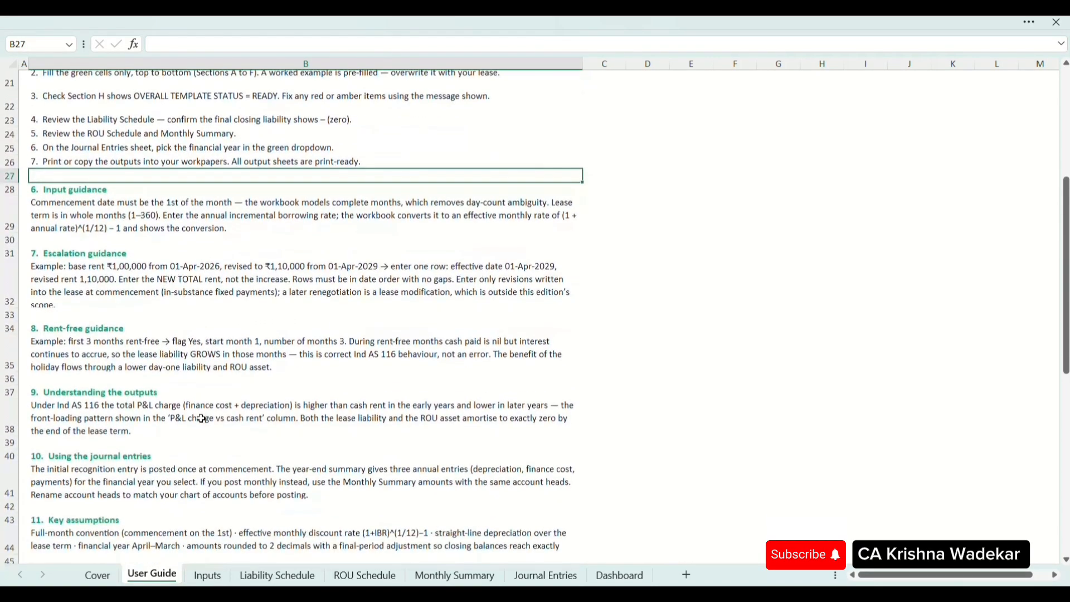
{"action": "scroll", "coordinate": [240, 443], "scroll_direction": "down", "scroll_amount": 5}
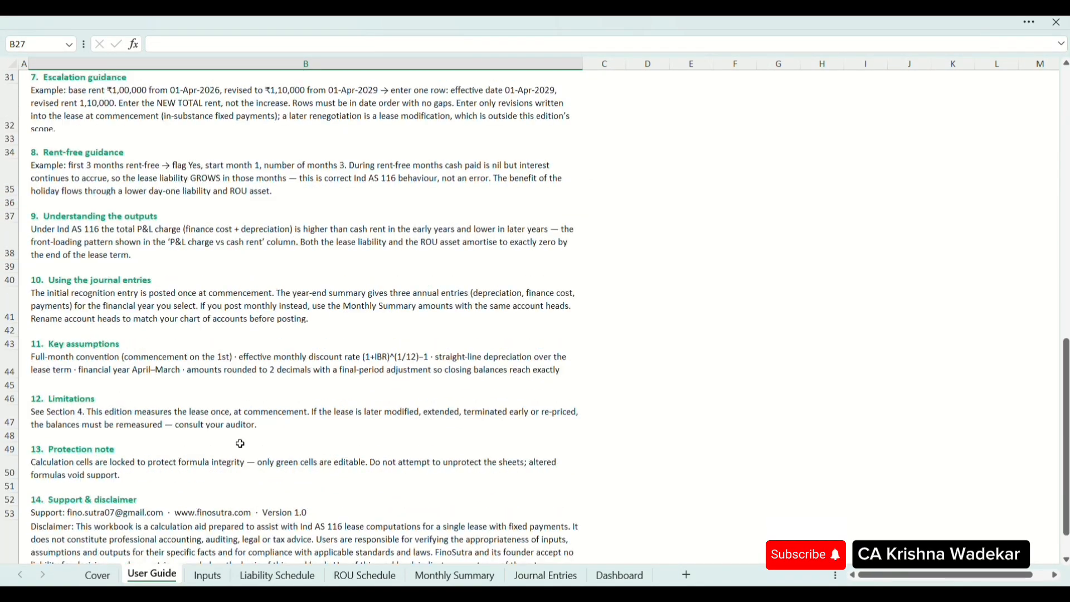
{"action": "scroll", "coordinate": [240, 444], "scroll_direction": "up", "scroll_amount": 3}
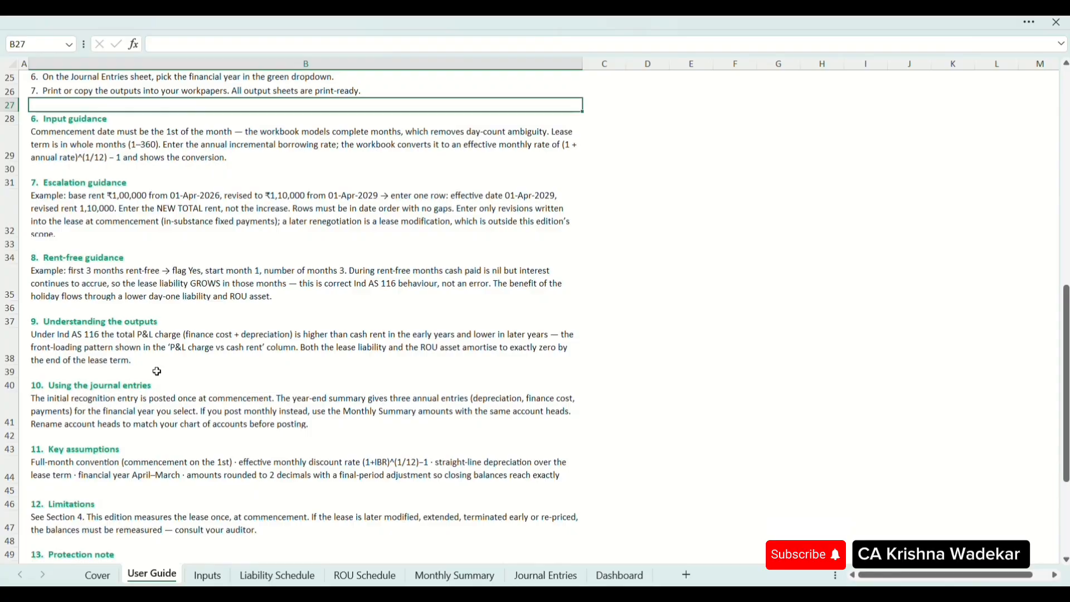
Step: Look over the User Guide's escalation and rent-free guidance and continue to the Protection note
{"action": "left_click", "coordinate": [104, 213]}
{"action": "key", "text": "Down"}
{"action": "key", "text": "Down"}
{"action": "scroll", "coordinate": [108, 186], "scroll_direction": "up", "scroll_amount": 9}
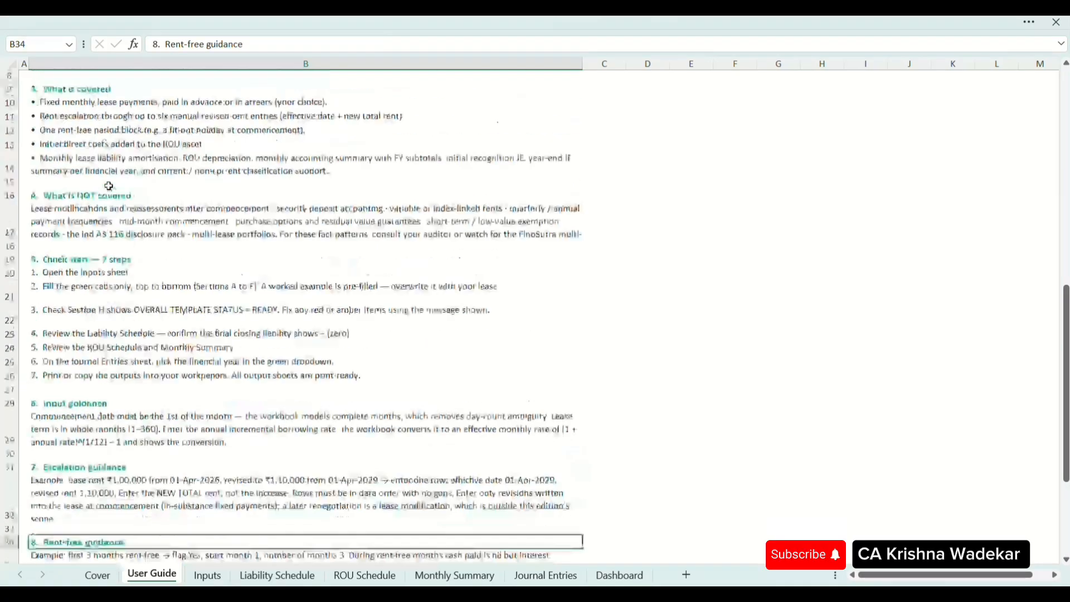
{"action": "scroll", "coordinate": [109, 185], "scroll_direction": "down", "scroll_amount": 10}
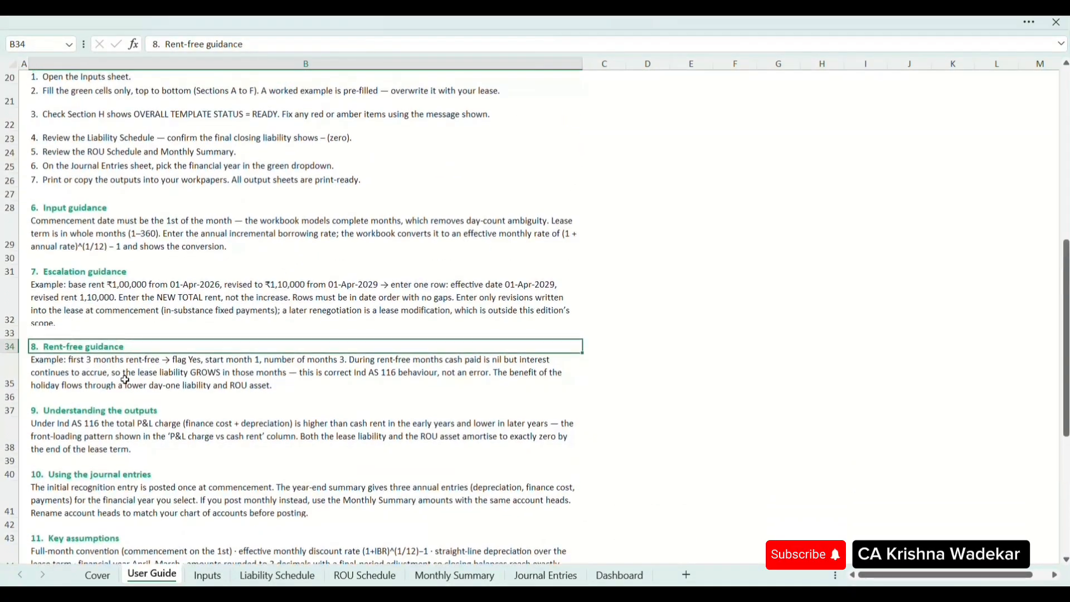
{"action": "left_click", "coordinate": [147, 429]}
{"action": "scroll", "coordinate": [148, 440], "scroll_direction": "down", "scroll_amount": 1}
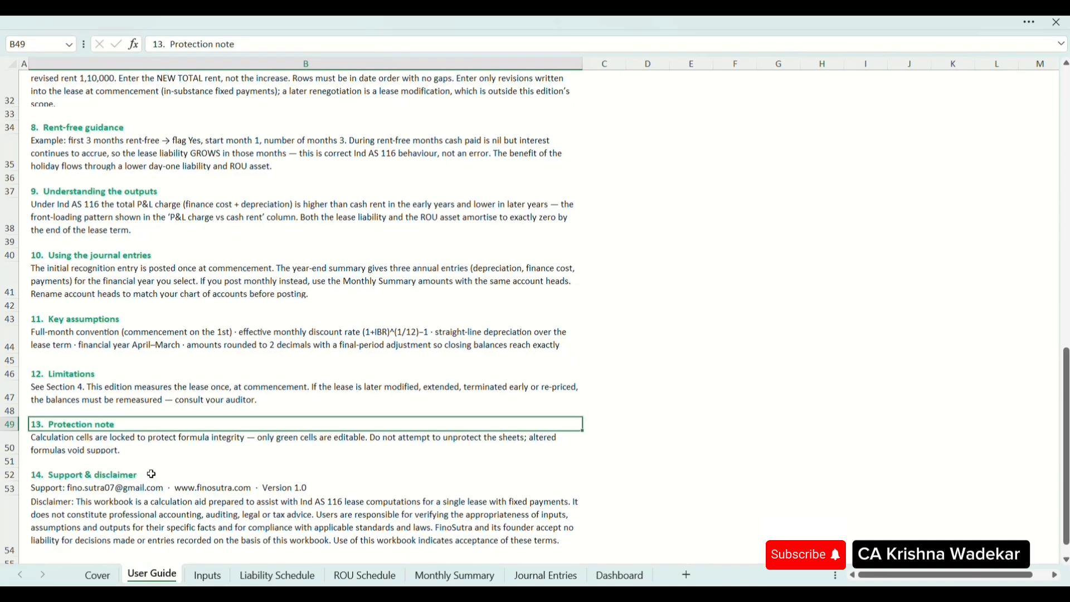
Step: Go back up through the User Guide sections to the description under About this workbook
{"action": "scroll", "coordinate": [150, 463], "scroll_direction": "up", "scroll_amount": 3}
{"action": "scroll", "coordinate": [153, 468], "scroll_direction": "up", "scroll_amount": 1}
{"action": "left_click", "coordinate": [262, 187]}
{"action": "scroll", "coordinate": [262, 187], "scroll_direction": "up", "scroll_amount": 3}
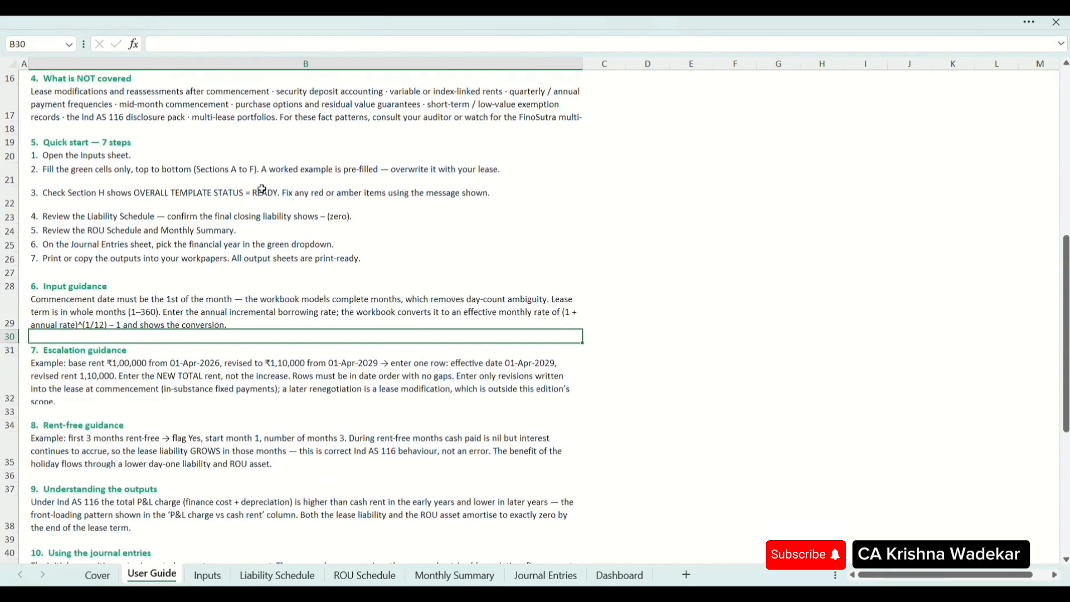
{"action": "left_click", "coordinate": [258, 241]}
{"action": "scroll", "coordinate": [253, 223], "scroll_direction": "up", "scroll_amount": 3}
{"action": "left_click", "coordinate": [250, 210]}
{"action": "scroll", "coordinate": [234, 201], "scroll_direction": "up", "scroll_amount": 4}
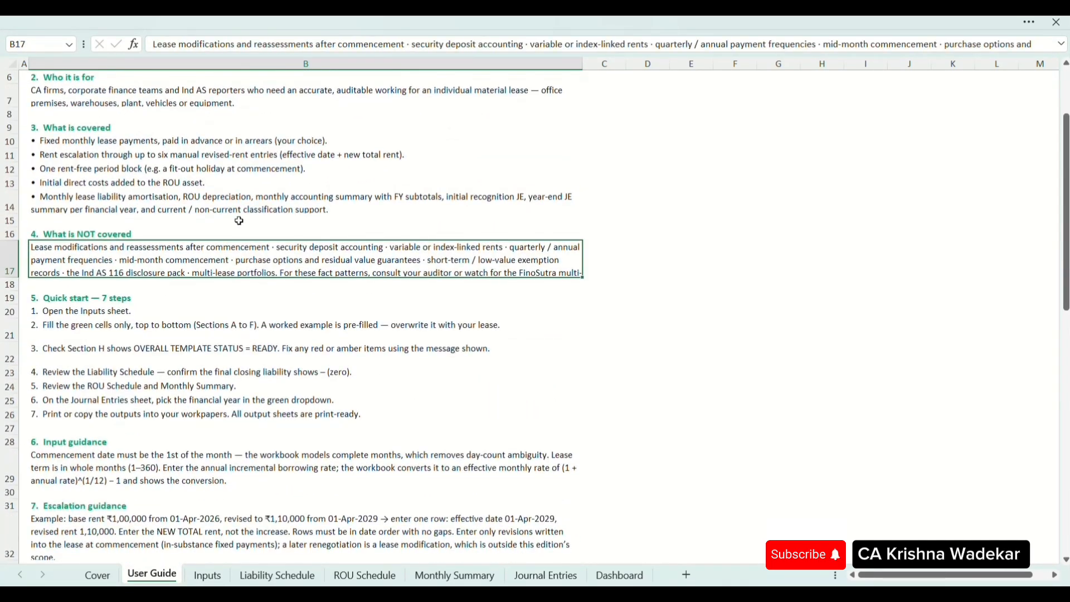
{"action": "left_click", "coordinate": [201, 134]}
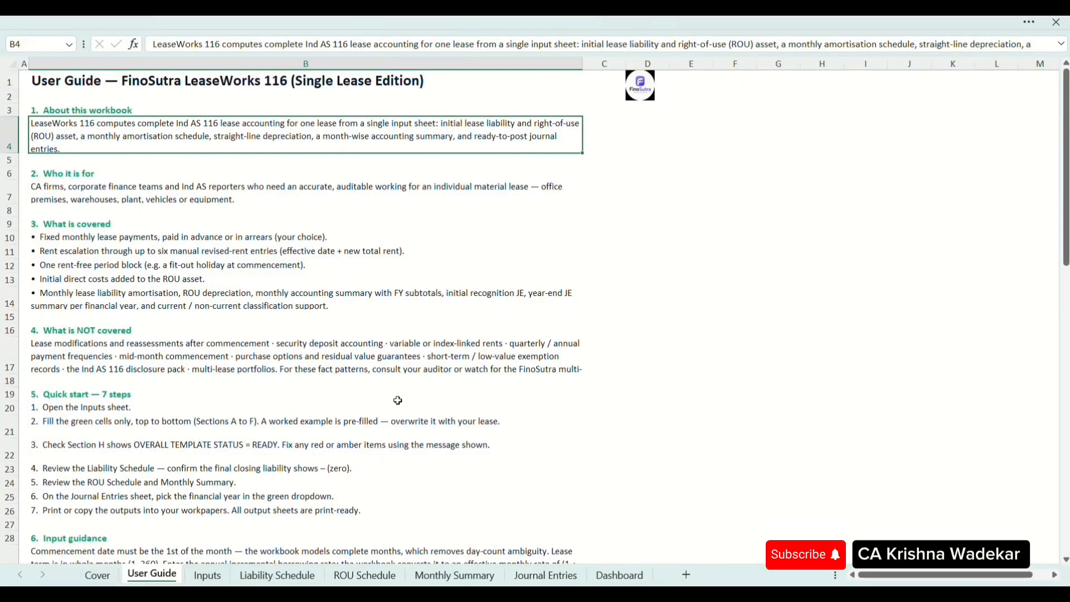
Step: Open the Inputs sheet and go to the Lease Identification section heading
{"action": "left_click", "coordinate": [209, 576]}
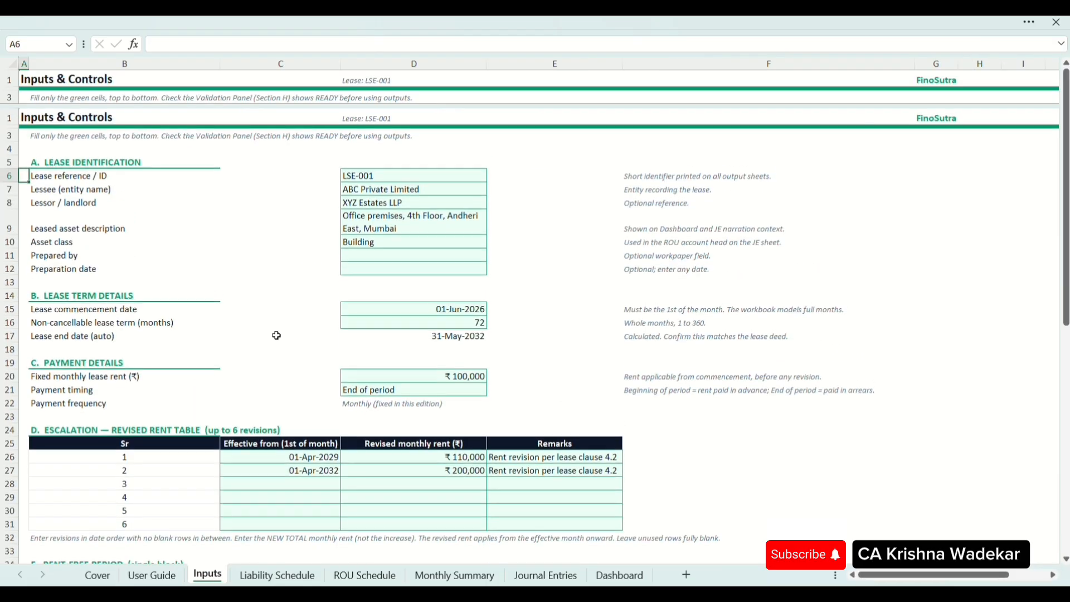
{"action": "key", "text": "Right"}
{"action": "key", "text": "Right"}
{"action": "key", "text": "Right"}
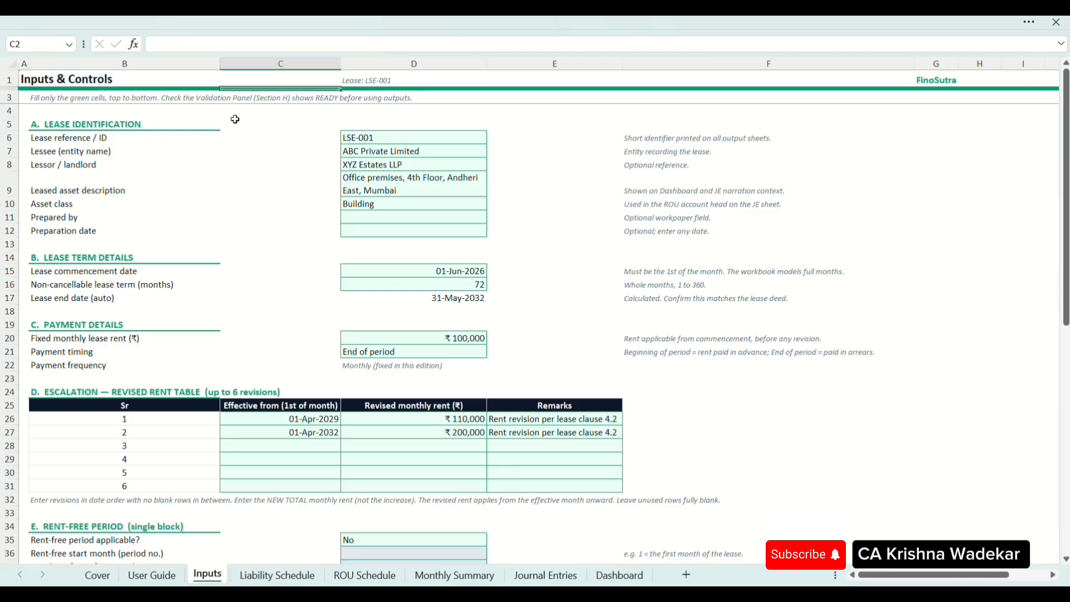
{"action": "key", "text": "ctrl+Home"}
{"action": "key", "text": "Down"}
{"action": "key", "text": "Down"}
{"action": "key", "text": "Down"}
{"action": "key", "text": "Right"}
{"action": "key", "text": "Down"}
{"action": "key", "text": "Right"}
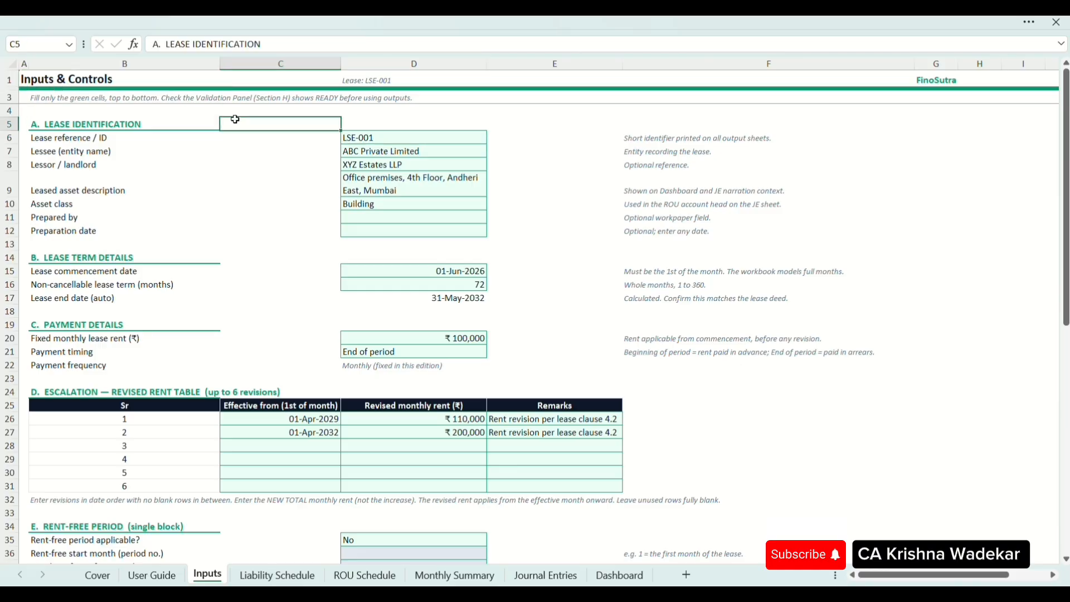
Step: Examine the Lease reference / ID label and its green input cell
{"action": "key", "text": "Right"}
{"action": "key", "text": "Down"}
{"action": "key", "text": "Left"}
{"action": "key", "text": "Left"}
{"action": "key", "text": "Up"}
{"action": "key", "text": "Down"}
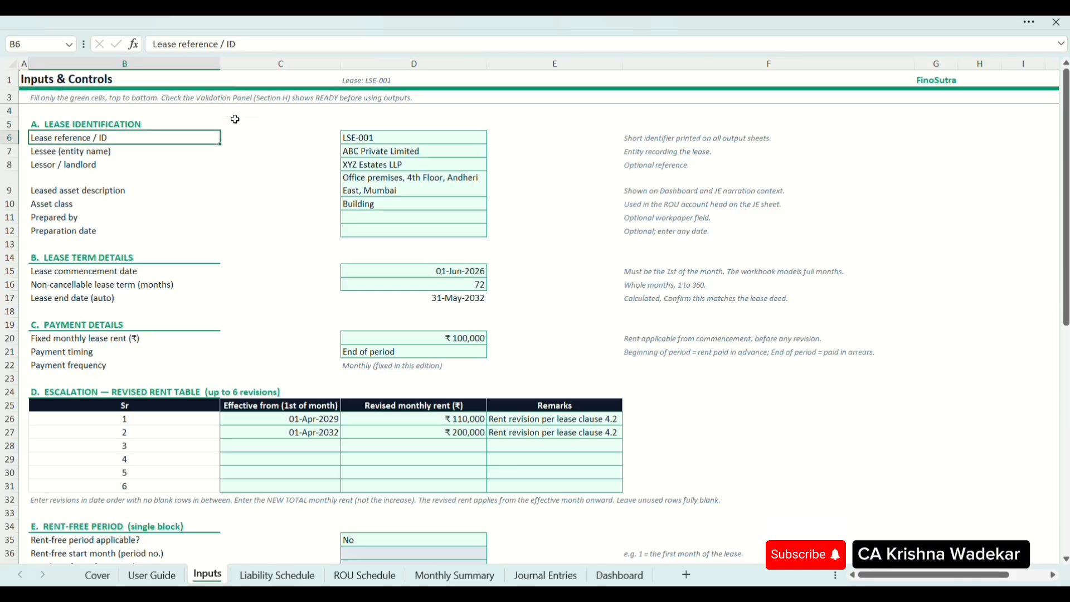
{"action": "key", "text": "Right"}
{"action": "key", "text": "Right"}
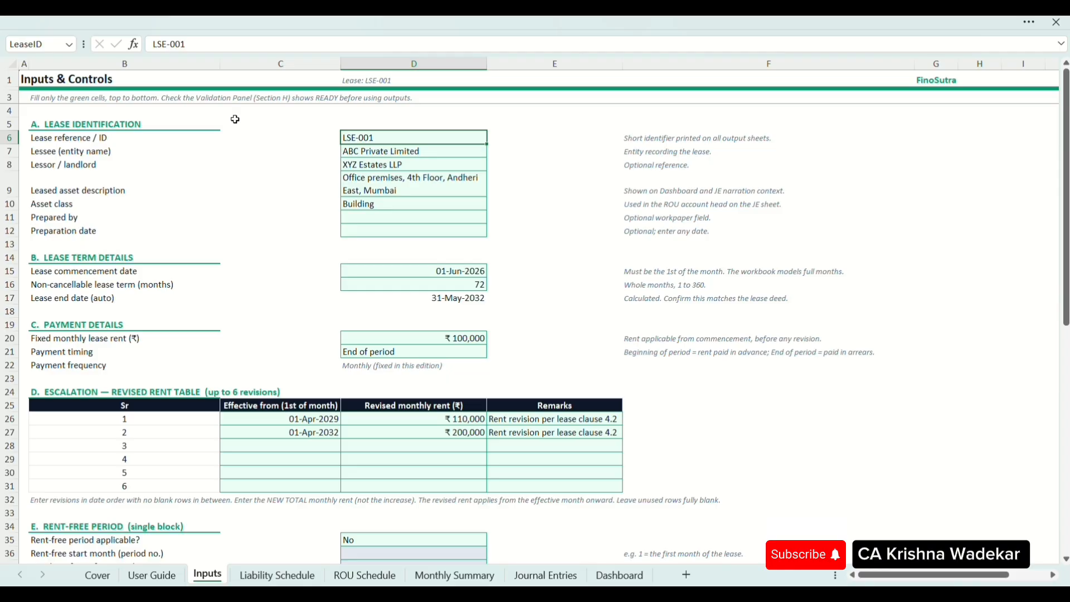
{"action": "key", "text": "F2"}
{"action": "key", "text": "shift+Left"}
{"action": "key", "text": "shift+Left"}
{"action": "key", "text": "shift+Left"}
{"action": "key", "text": "shift+Left"}
{"action": "key", "text": "shift+Left"}
{"action": "key", "text": "shift+Left"}
{"action": "key", "text": "shift+Left"}
{"action": "key", "text": "BackSpace"}
{"action": "key", "text": "ctrl+z"}
Step: Highlight the Lease Identification heading and return to the Lease reference / ID input cell
{"action": "left_click", "coordinate": [235, 119]}
{"action": "key", "text": "Left"}
{"action": "key", "text": "shift+Right"}
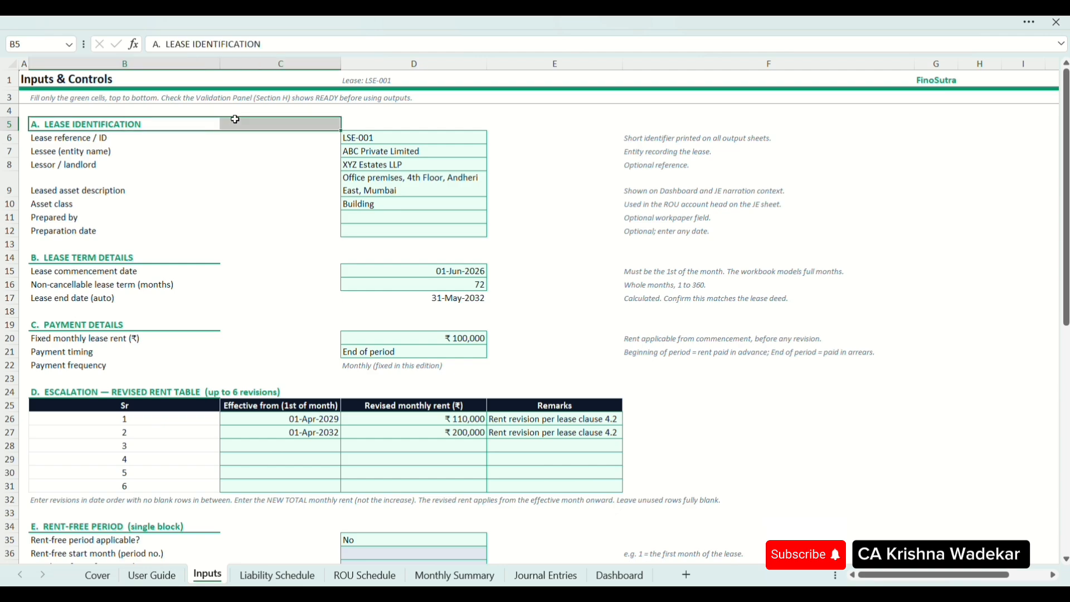
{"action": "key", "text": "Down"}
{"action": "key", "text": "Right"}
{"action": "key", "text": "Right"}
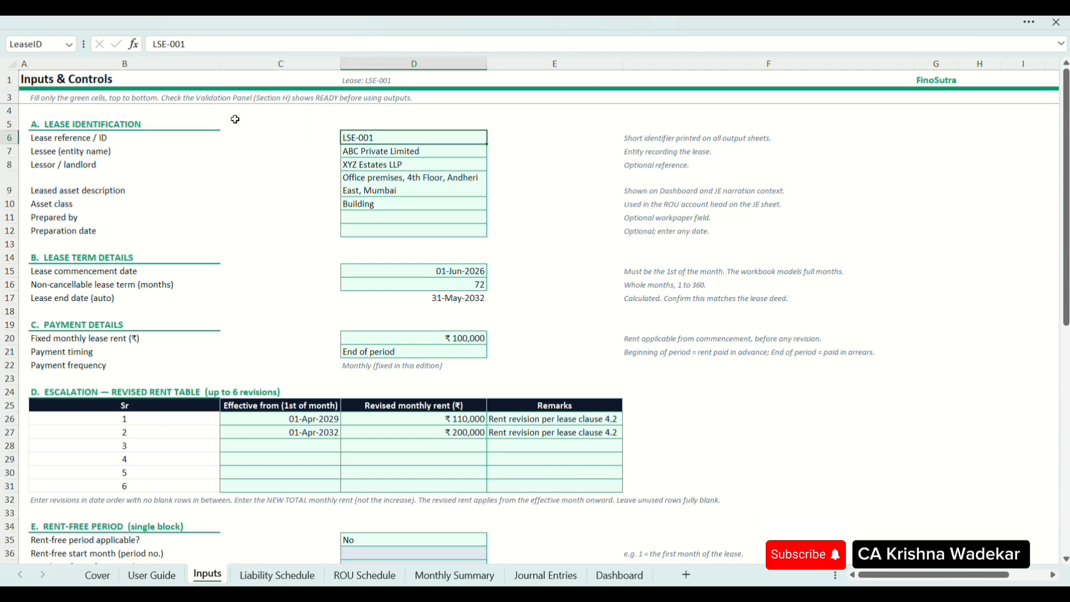
Step: Highlight the lessee entity name in its input cell, checking the Lessor / landlord cell in between
{"action": "key", "text": "Down"}
{"action": "key", "text": "F2"}
{"action": "key", "text": "shift+Home"}
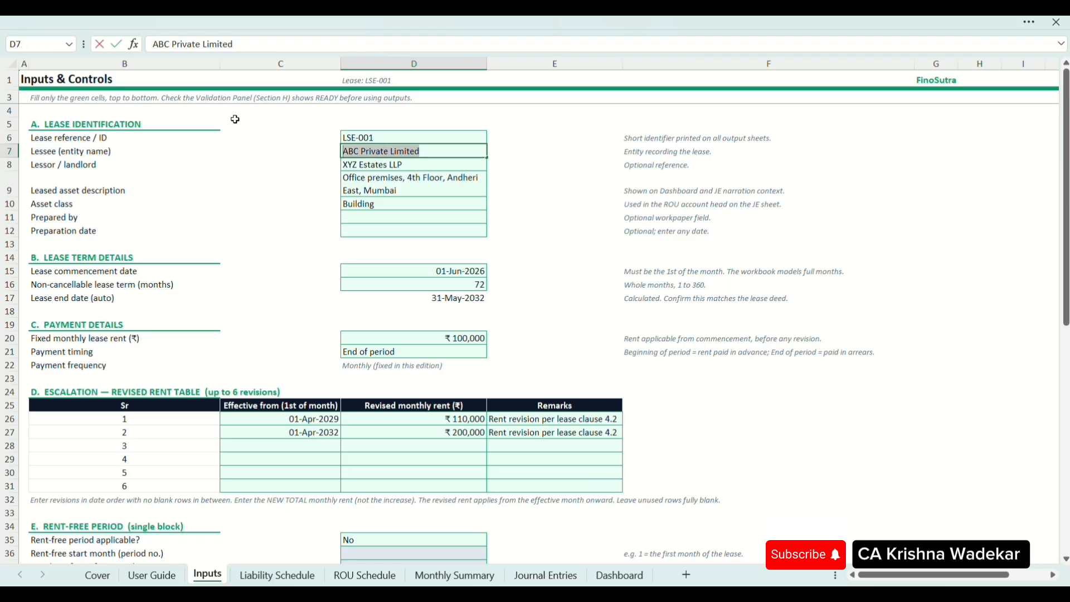
{"action": "key", "text": "Escape"}
{"action": "key", "text": "Down"}
{"action": "key", "text": "F2"}
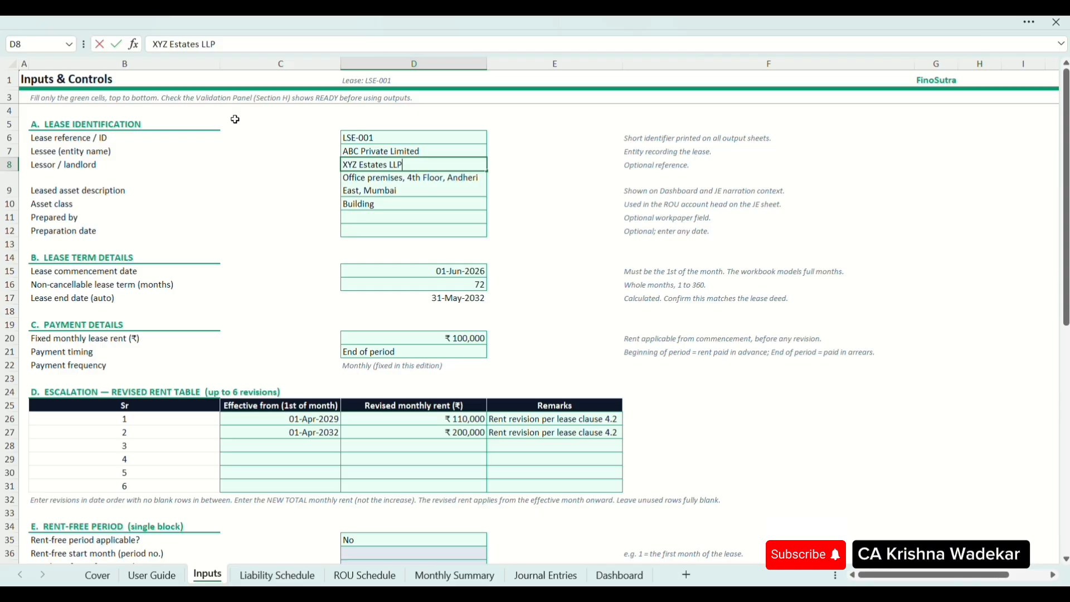
{"action": "key", "text": "Escape"}
{"action": "key", "text": "Up"}
{"action": "key", "text": "F2"}
{"action": "key", "text": "shift+Home"}
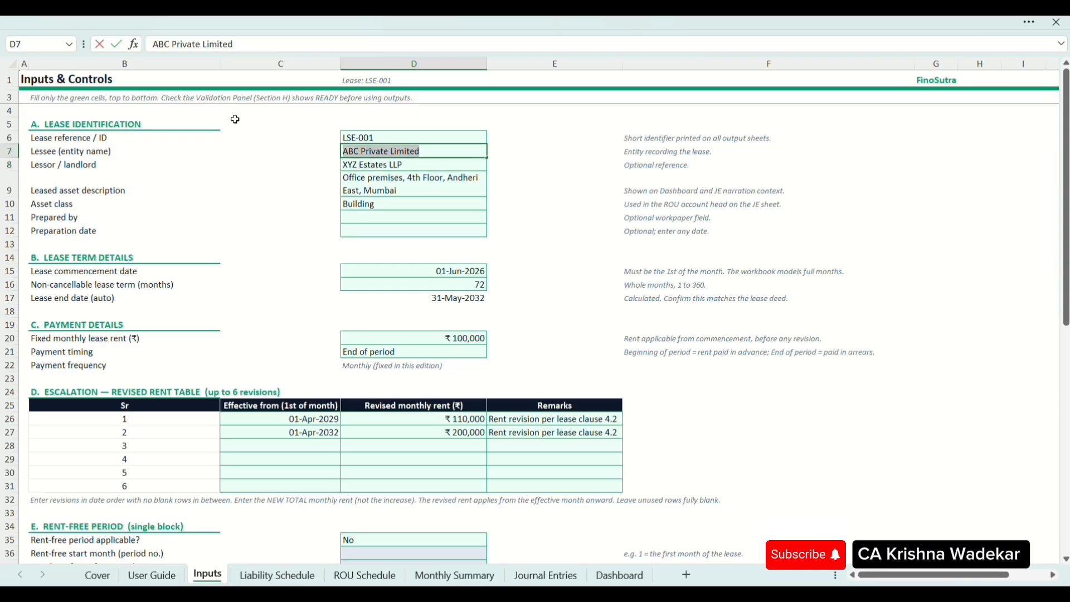
Step: Highlight the whole entry in the Lessor / landlord input cell
{"action": "key", "text": "Escape"}
{"action": "key", "text": "Down"}
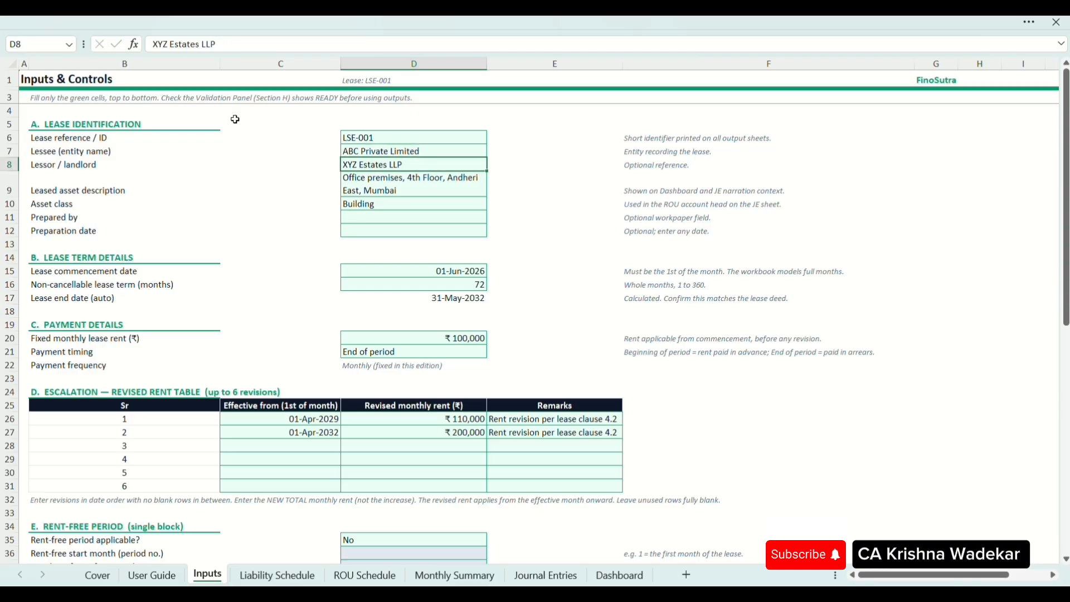
{"action": "key", "text": "F2"}
{"action": "key", "text": "ctrl+shift+Left"}
{"action": "key", "text": "ctrl+shift+Left"}
{"action": "key", "text": "ctrl+shift+Left"}
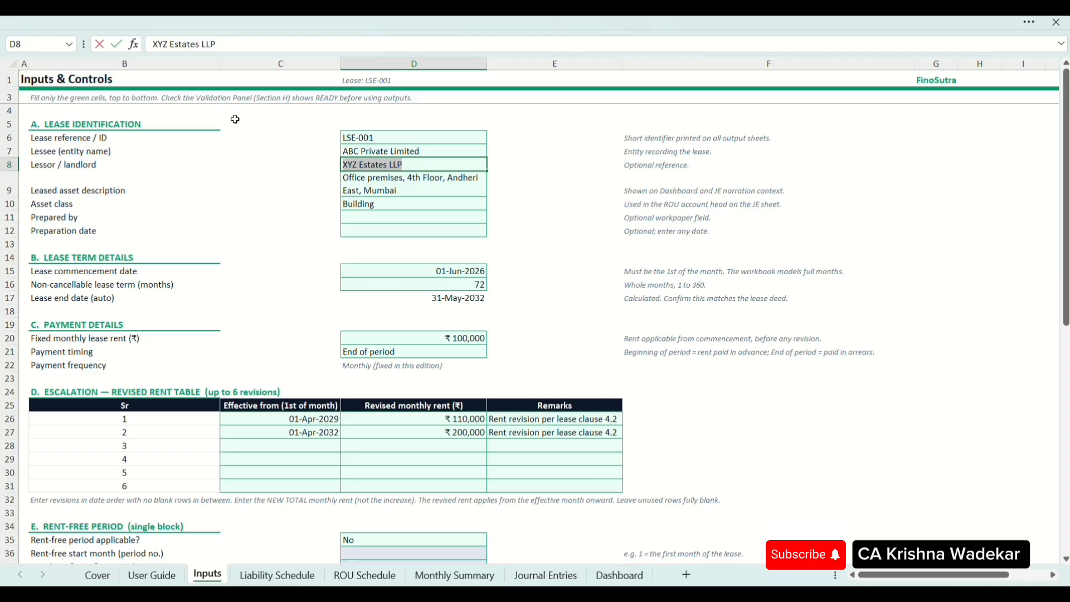
Step: Highlight the full text in the Leased asset description input cell
{"action": "key", "text": "Escape"}
{"action": "key", "text": "Down"}
{"action": "key", "text": "Left"}
{"action": "key", "text": "Right"}
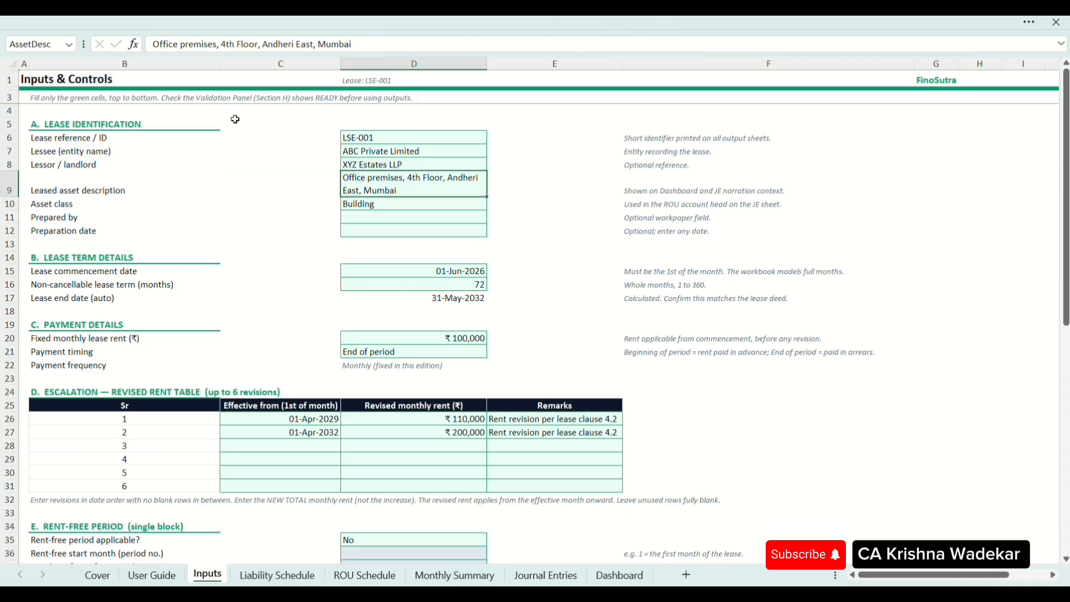
{"action": "key", "text": "F2"}
{"action": "key", "text": "ctrl+shift+Left"}
{"action": "key", "text": "ctrl+shift+Left"}
{"action": "key", "text": "ctrl+shift+Left"}
{"action": "key", "text": "ctrl+shift+Left"}
{"action": "key", "text": "ctrl+shift+Left"}
{"action": "key", "text": "ctrl+shift+Left"}
{"action": "key", "text": "ctrl+shift+Left"}
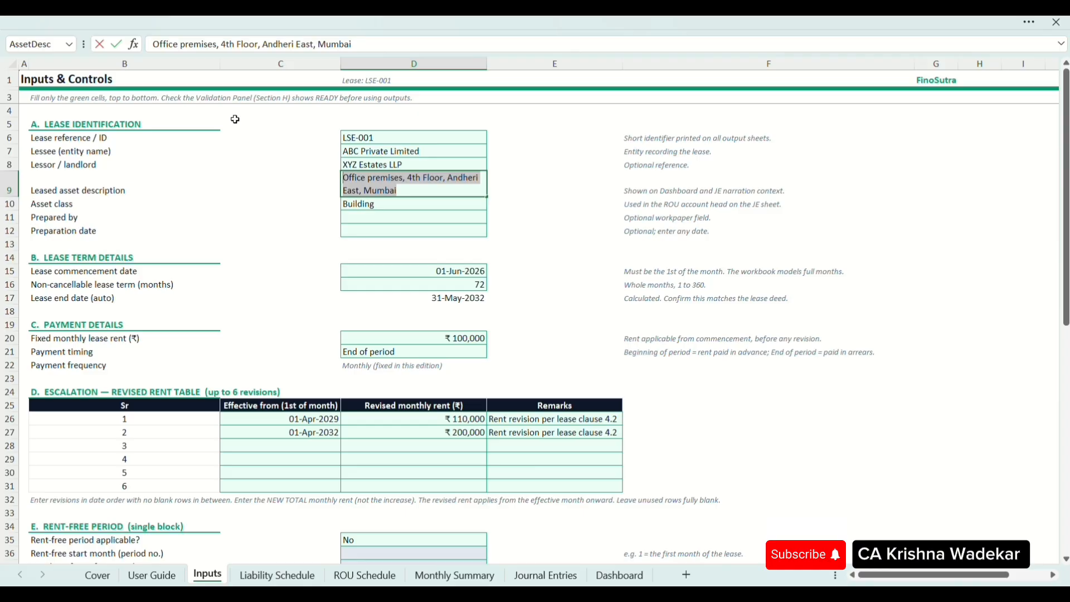
Step: Examine the Asset class choices, from Building through Other, in the Asset class cell
{"action": "key", "text": "Escape"}
{"action": "key", "text": "Down"}
{"action": "key", "text": "Left"}
{"action": "key", "text": "Right"}
{"action": "key", "text": "alt+Down"}
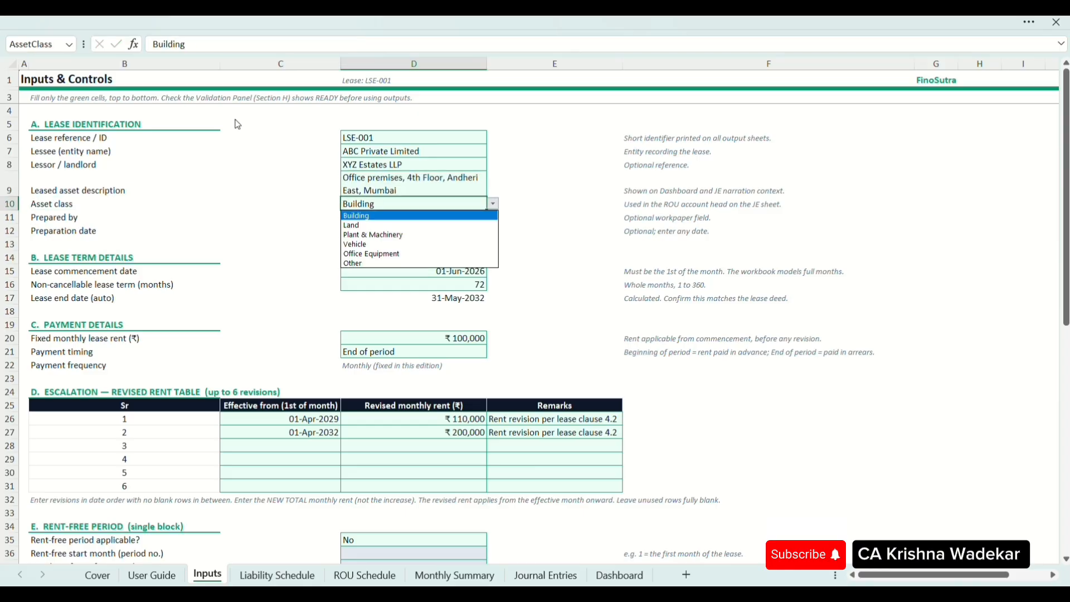
{"action": "key", "text": "Down"}
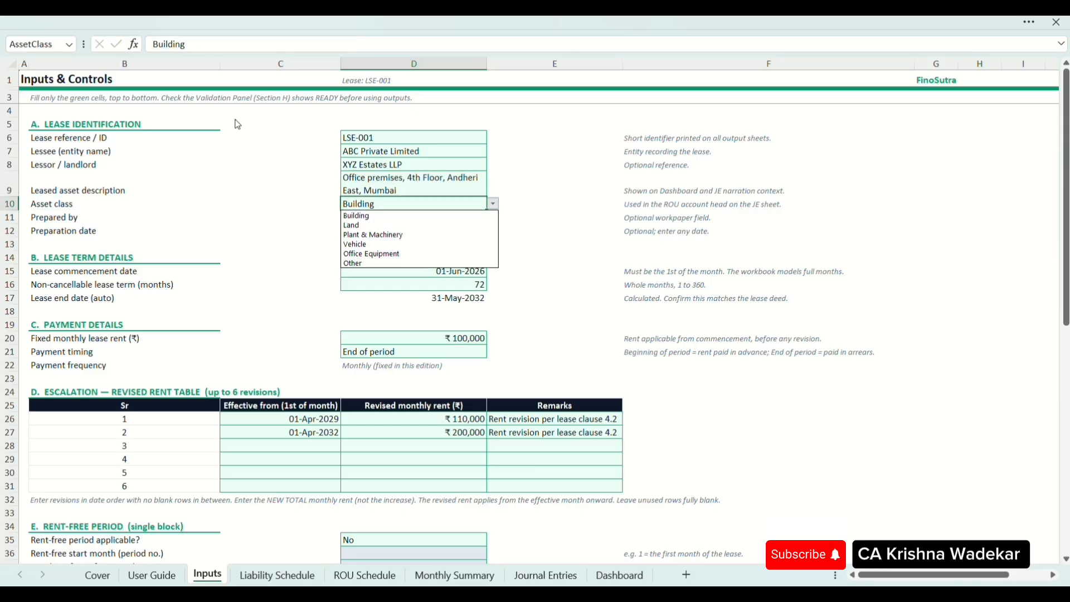
{"action": "key", "text": "Down"}
{"action": "key", "text": "Down"}
{"action": "key", "text": "Down"}
{"action": "key", "text": "Up"}
{"action": "key", "text": "Up"}
{"action": "key", "text": "Up"}
{"action": "key", "text": "Up"}
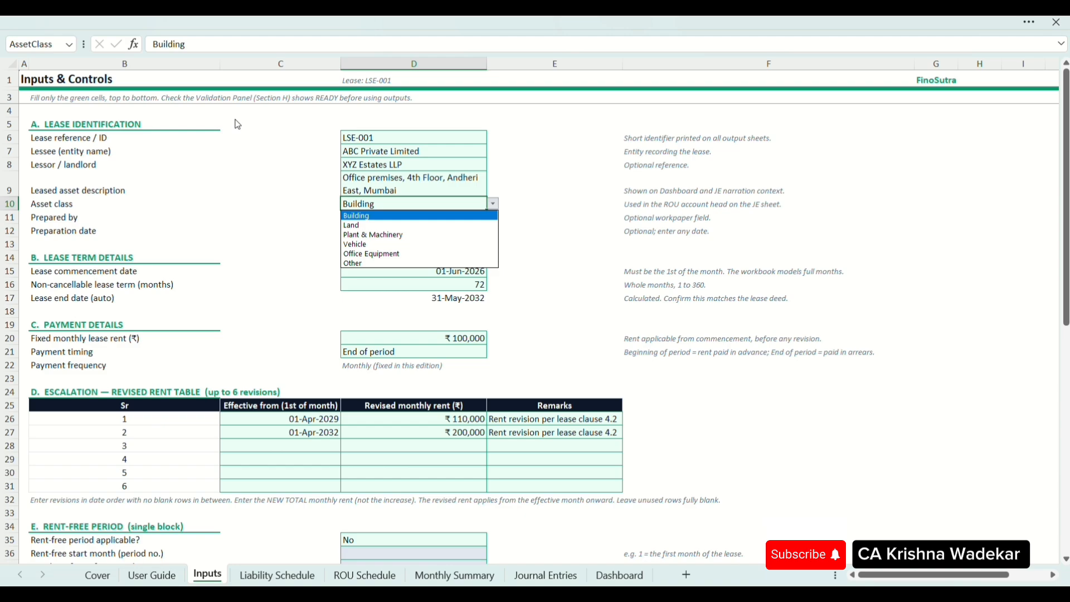
Step: Examine the Prepared by and Preparation date labels and their input cells
{"action": "key", "text": "Escape"}
{"action": "key", "text": "Down"}
{"action": "key", "text": "Left"}
{"action": "key", "text": "Left"}
{"action": "key", "text": "Down"}
{"action": "key", "text": "Right"}
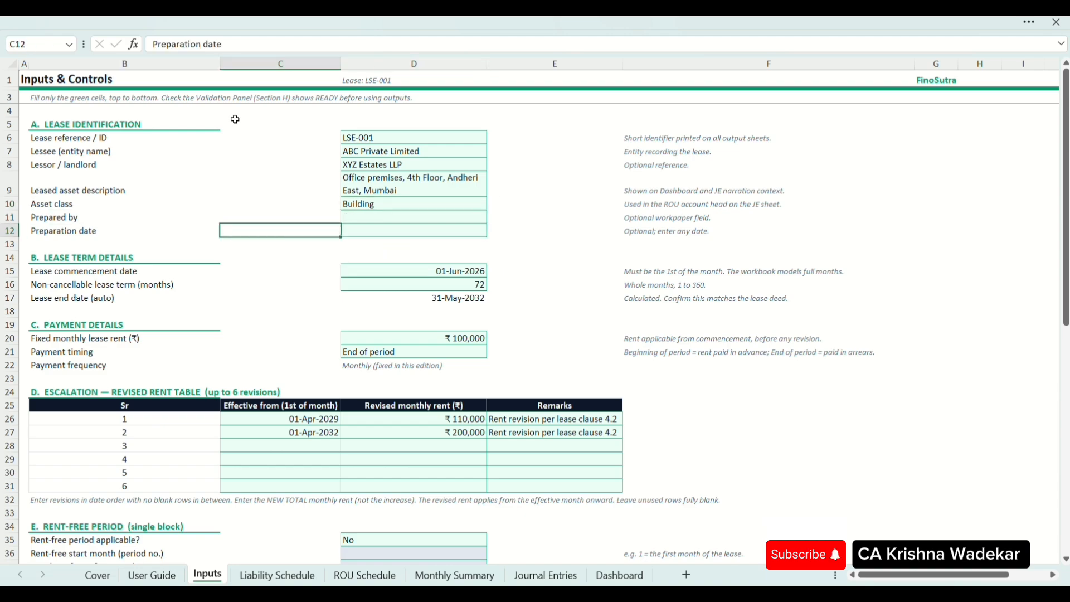
{"action": "key", "text": "Down"}
{"action": "key", "text": "Left"}
{"action": "key", "text": "Right"}
{"action": "key", "text": "Up"}
{"action": "key", "text": "Right"}
{"action": "key", "text": "Down"}
{"action": "key", "text": "Up"}
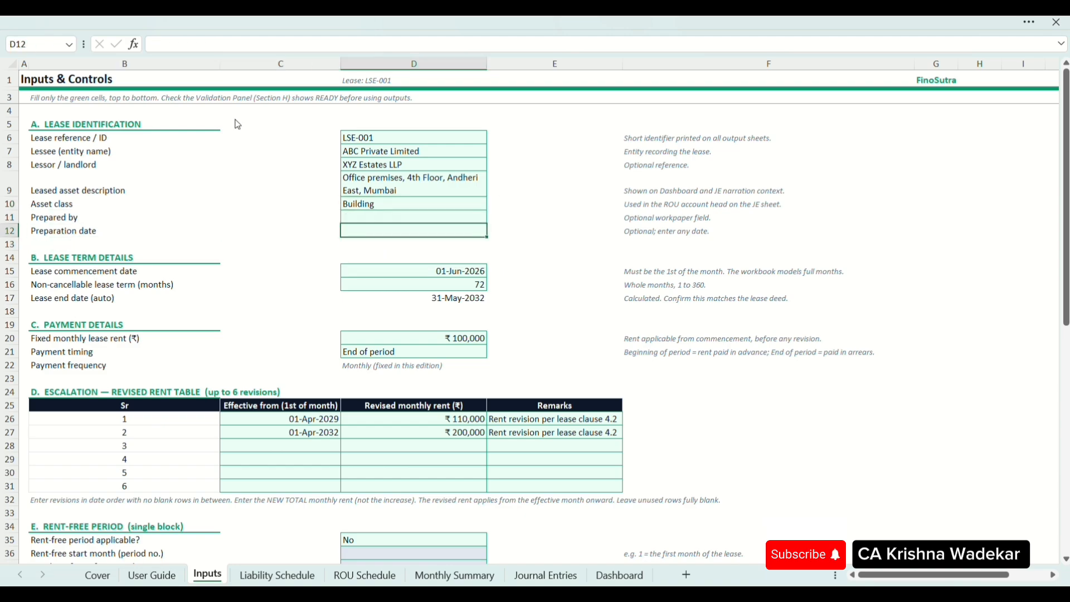
{"action": "key", "text": "Left"}
{"action": "key", "text": "Left"}
{"action": "key", "text": "Right"}
{"action": "key", "text": "Right"}
{"action": "key", "text": "Up"}
Step: Go to the Lease Term Details section heading and look across its row
{"action": "key", "text": "Down"}
{"action": "key", "text": "Down"}
{"action": "key", "text": "Down"}
{"action": "key", "text": "Down"}
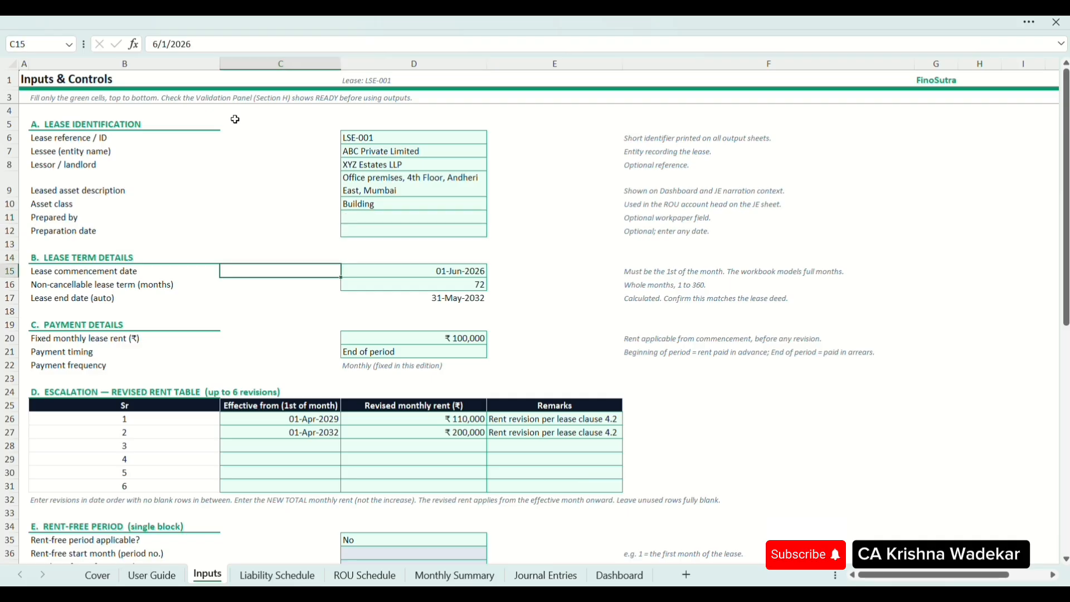
{"action": "key", "text": "Up"}
{"action": "key", "text": "Left"}
{"action": "key", "text": "Left"}
{"action": "key", "text": "Right"}
{"action": "key", "text": "Right"}
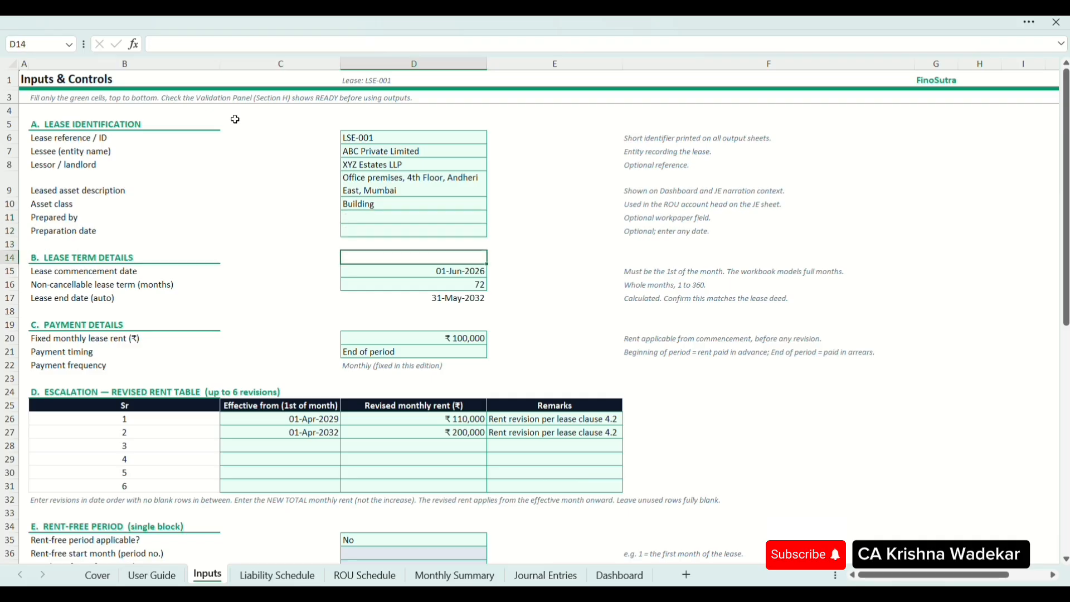
Step: Examine the Lease commencement date label and the entry in its green input cell
{"action": "key", "text": "Left"}
{"action": "key", "text": "Left"}
{"action": "key", "text": "Down"}
{"action": "key", "text": "Right"}
{"action": "key", "text": "Right"}
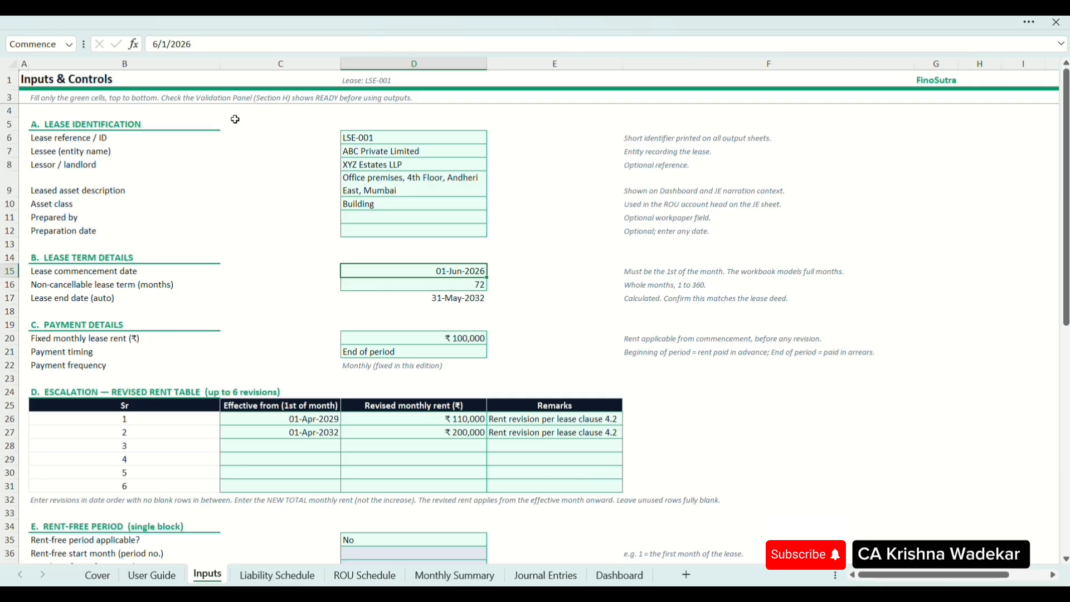
{"action": "key", "text": "Left"}
{"action": "key", "text": "Left"}
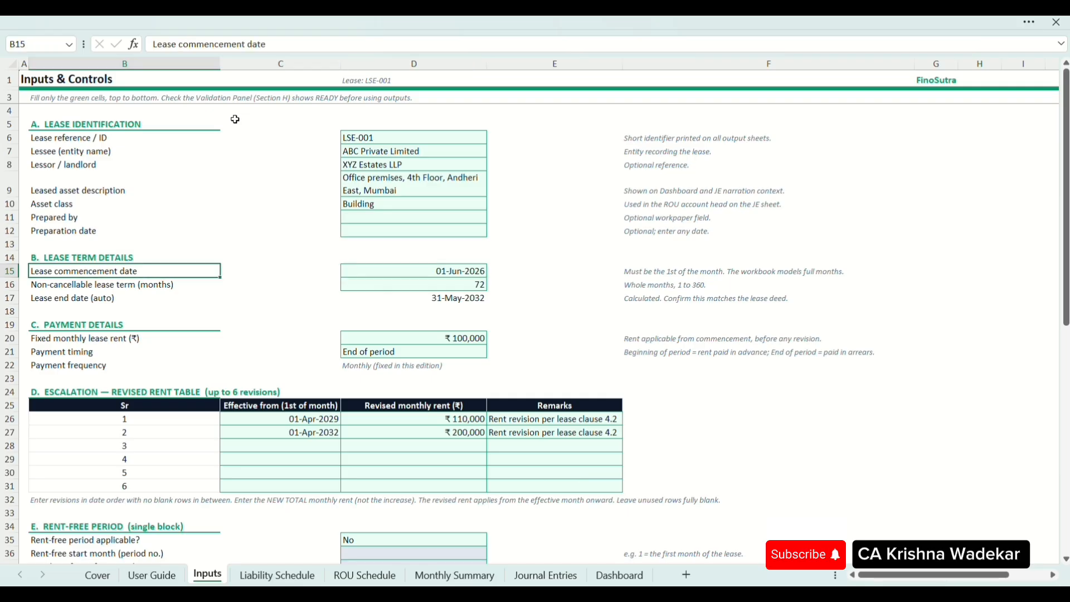
{"action": "key", "text": "Right"}
{"action": "key", "text": "Right"}
{"action": "key", "text": "Right"}
{"action": "key", "text": "F2"}
{"action": "key", "text": "Escape"}
{"action": "key", "text": "Left"}
{"action": "key", "text": "F2"}
{"action": "key", "text": "Escape"}
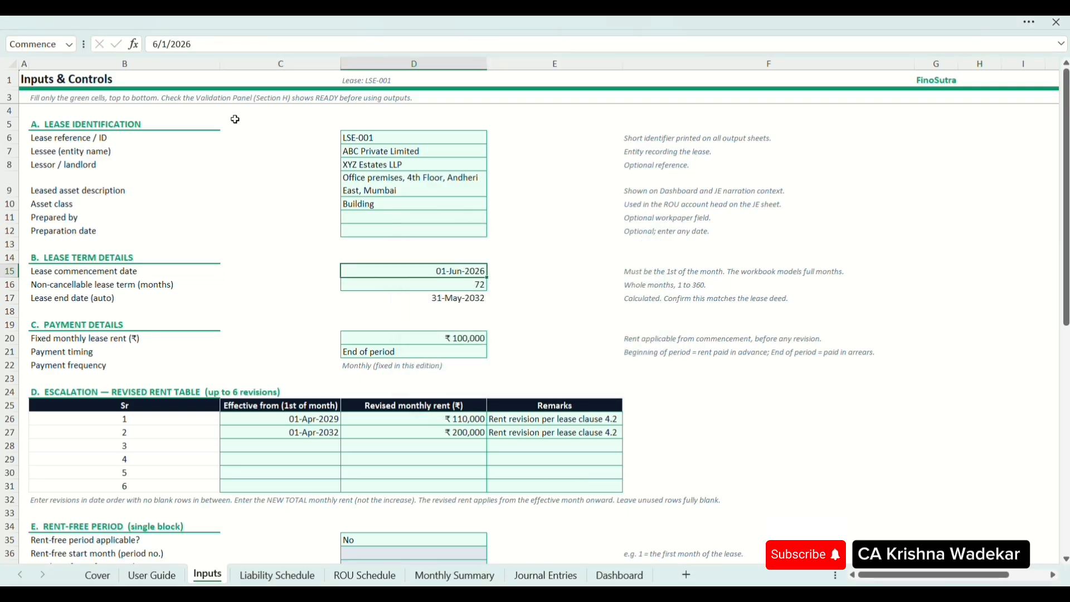
Step: Review the Non-cancellable lease term row and the Lease end date row, ending on the term's input cell
{"action": "key", "text": "Down"}
{"action": "key", "text": "Left"}
{"action": "key", "text": "Left"}
{"action": "key", "text": "Right"}
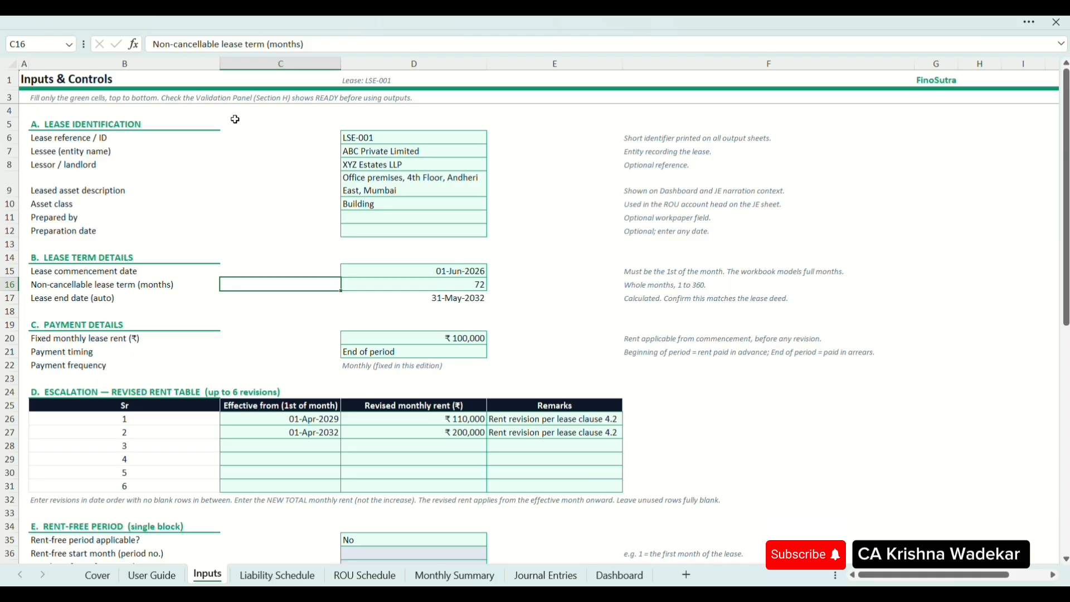
{"action": "key", "text": "Right"}
{"action": "key", "text": "F2"}
{"action": "key", "text": "Escape"}
{"action": "key", "text": "Down"}
{"action": "key", "text": "Left"}
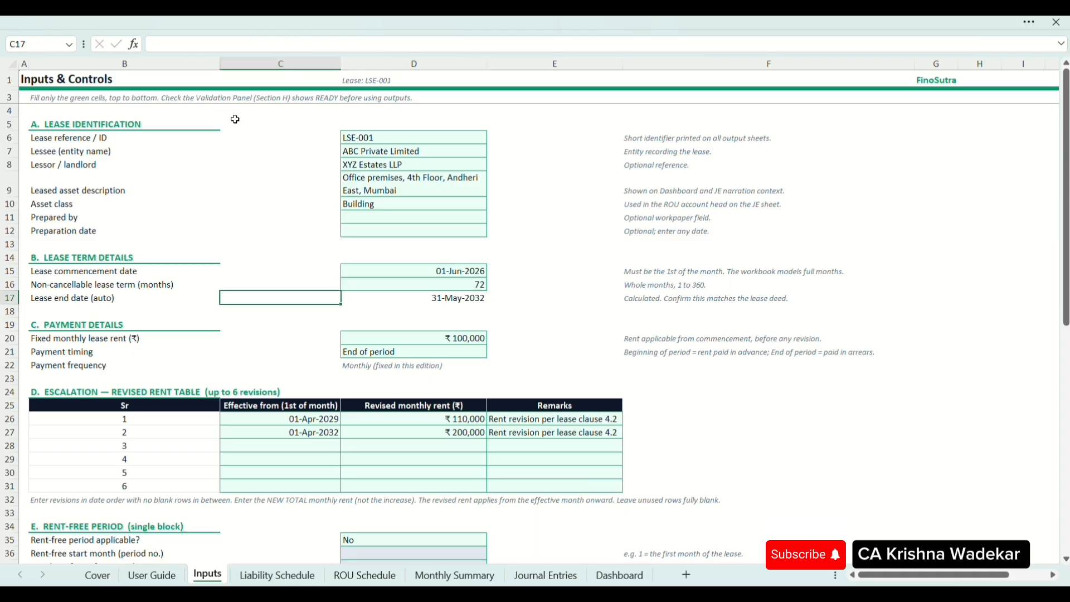
{"action": "key", "text": "Right"}
{"action": "key", "text": "Up"}
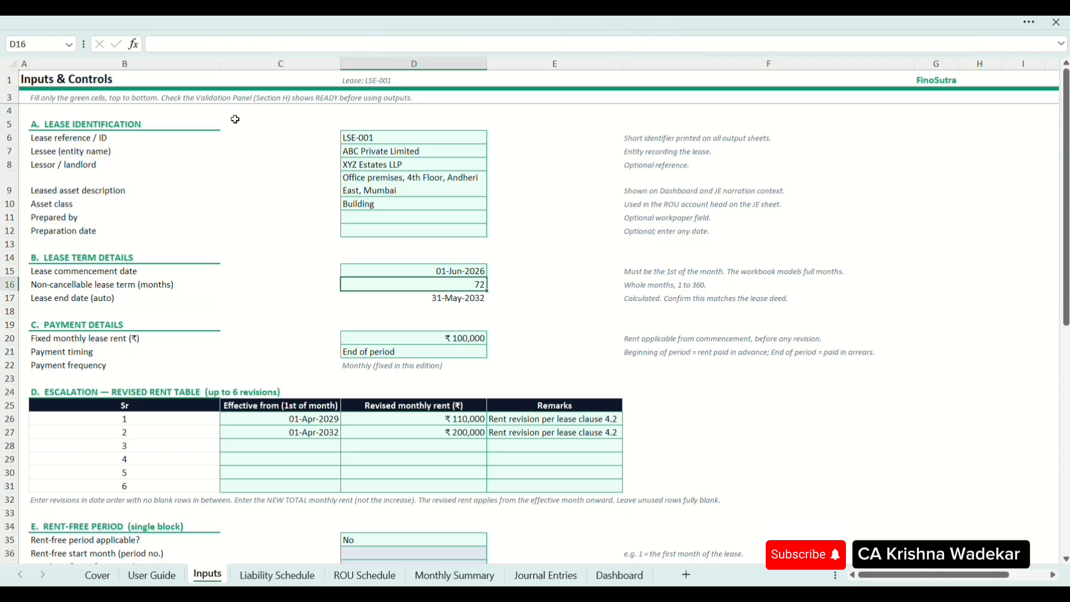
Step: Clear the non-cancellable lease term and re-enter it as 72 months
{"action": "key", "text": "Delete"}
{"action": "type", "text": "72"}
{"action": "key", "text": "Return"}
{"action": "key", "text": "Delete"}
{"action": "key", "text": "Return"}
{"action": "key", "text": "Down"}
{"action": "key", "text": "Left"}
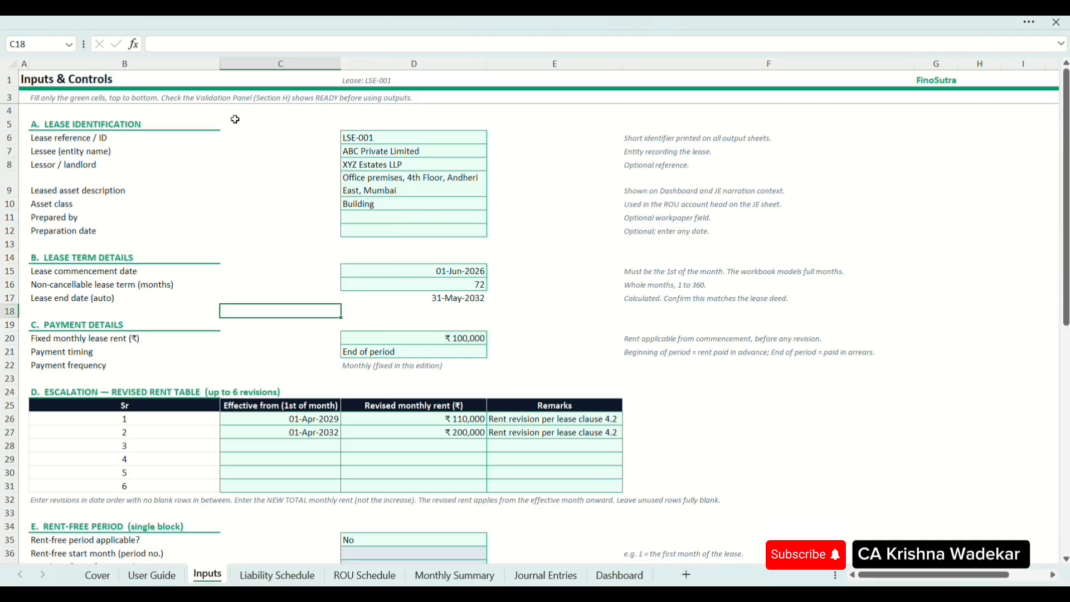
Step: Highlight the Lease end date (auto) row from its label through to the calculated date
{"action": "key", "text": "Left"}
{"action": "key", "text": "Up"}
{"action": "key", "text": "shift+Right"}
{"action": "key", "text": "shift+Right"}
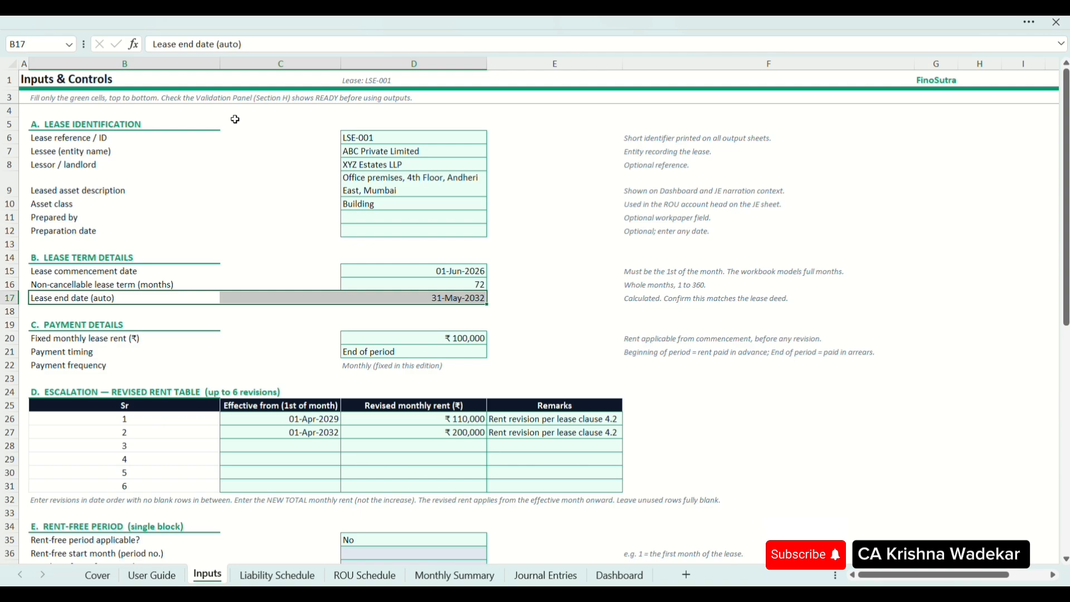
Step: Test the non-cancellable lease term with 1 month and restore it to 72 months
{"action": "key", "text": "Up"}
{"action": "key", "text": "Right"}
{"action": "key", "text": "Right"}
{"action": "type", "text": "1"}
{"action": "key", "text": "Return"}
{"action": "key", "text": "Up"}
{"action": "type", "text": "72"}
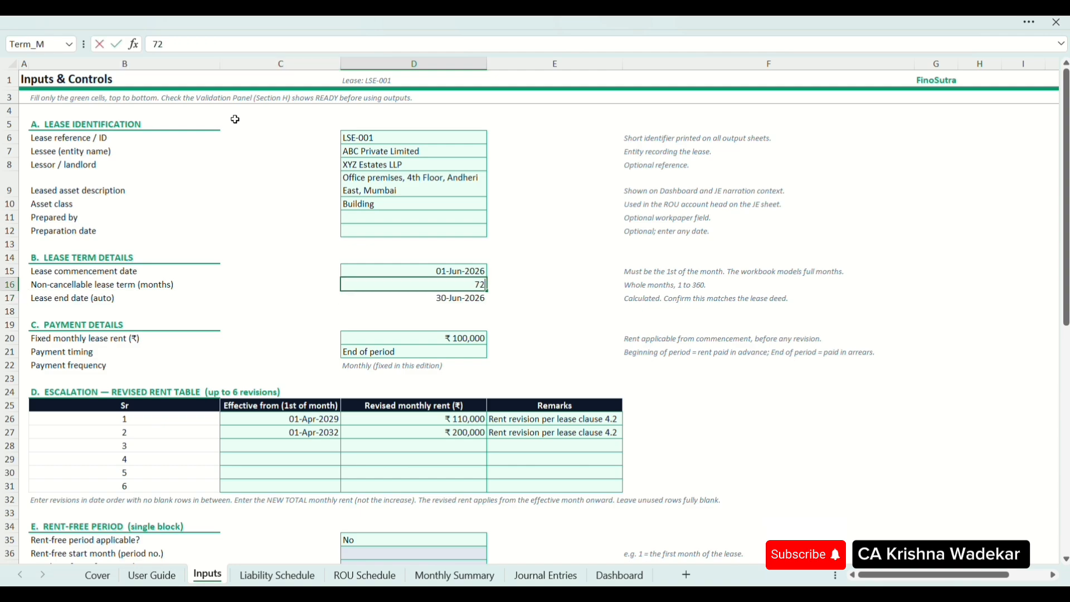
{"action": "key", "text": "Return"}
Step: Go to the Payment Details section and inspect the Fixed monthly lease rent value in its input cell
{"action": "key", "text": "Down"}
{"action": "key", "text": "Down"}
{"action": "key", "text": "Left"}
{"action": "key", "text": "Left"}
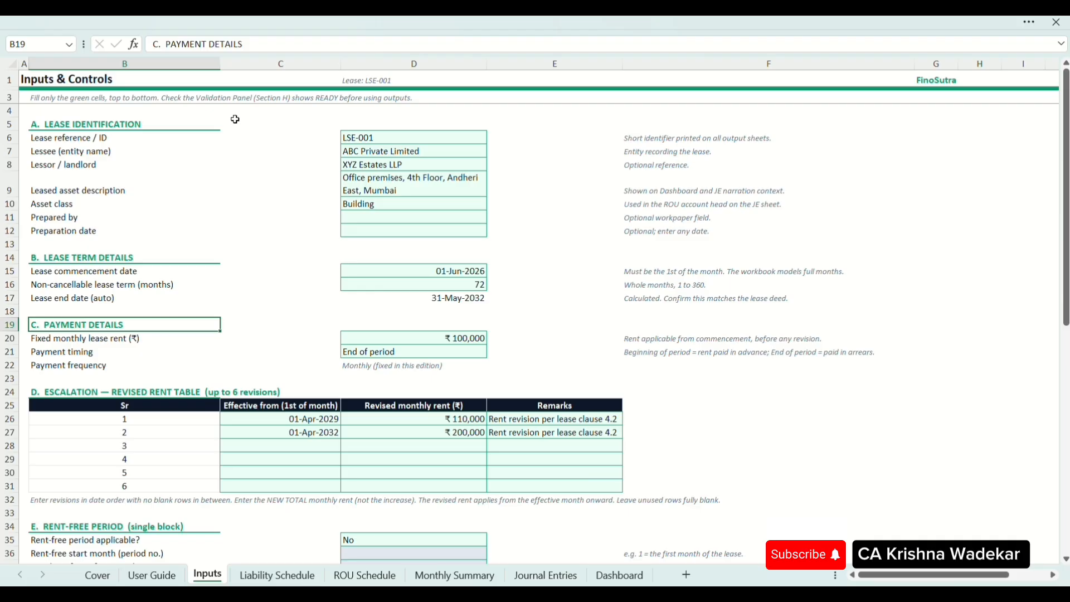
{"action": "key", "text": "Down"}
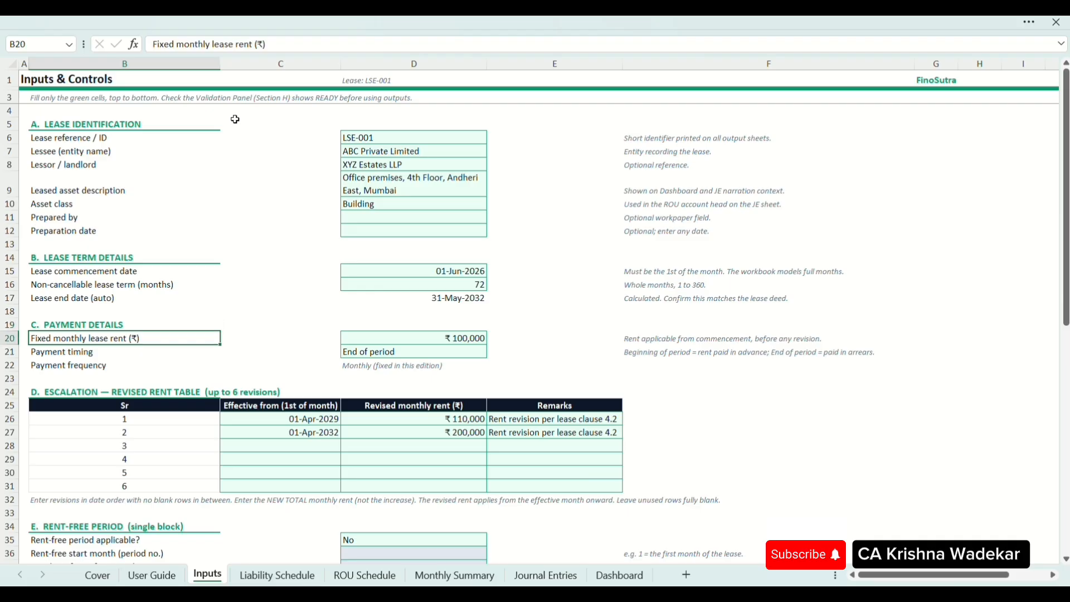
{"action": "key", "text": "Right"}
{"action": "key", "text": "Right"}
{"action": "key", "text": "F2"}
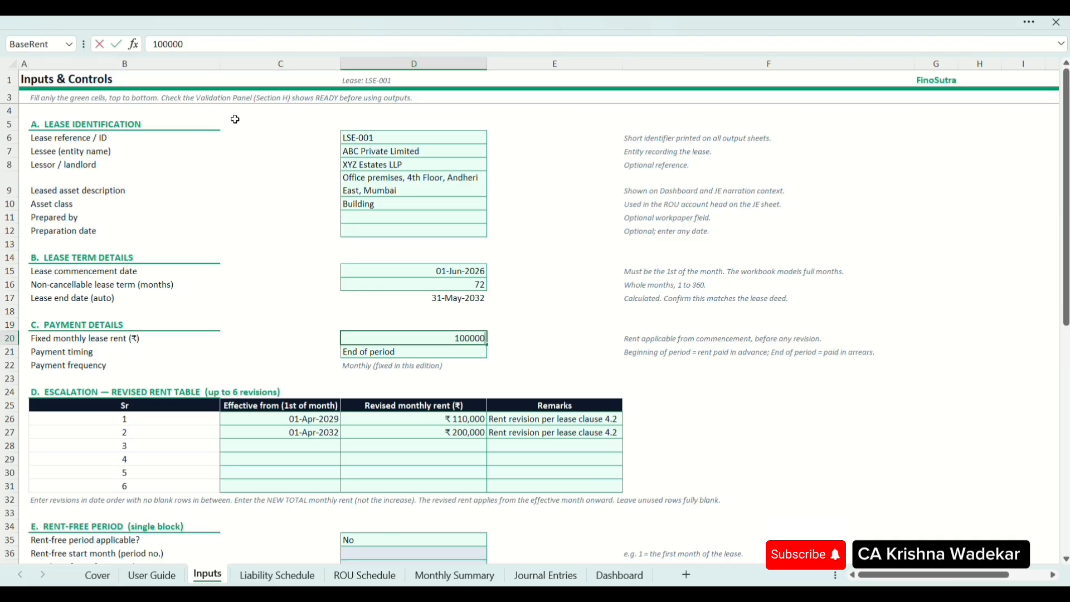
{"action": "key", "text": "Return"}
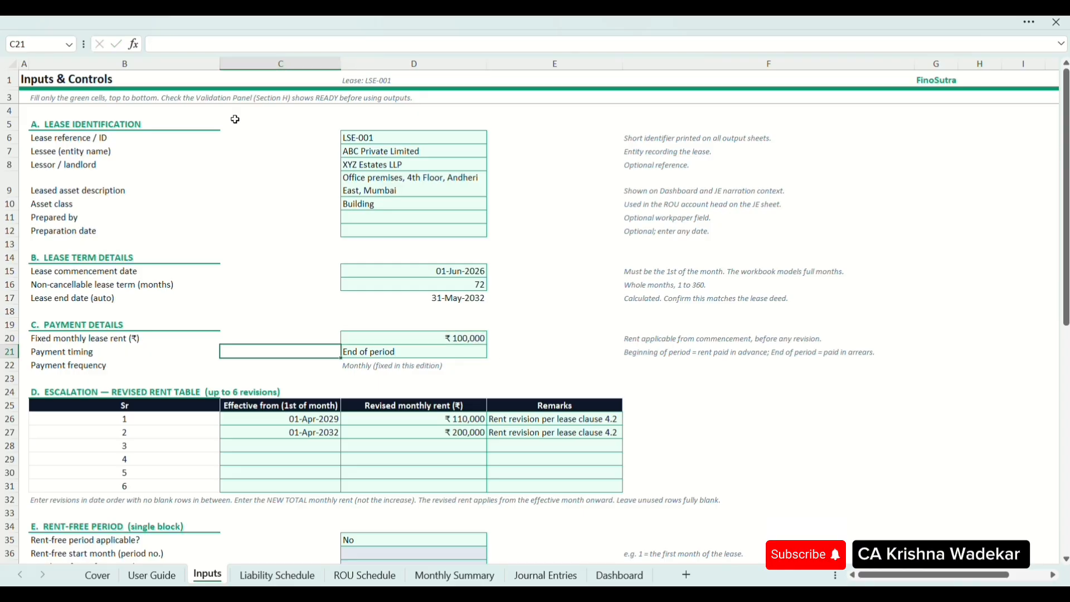
Step: Choose End of period as the Payment timing
{"action": "key", "text": "alt+Down"}
{"action": "key", "text": "Return"}
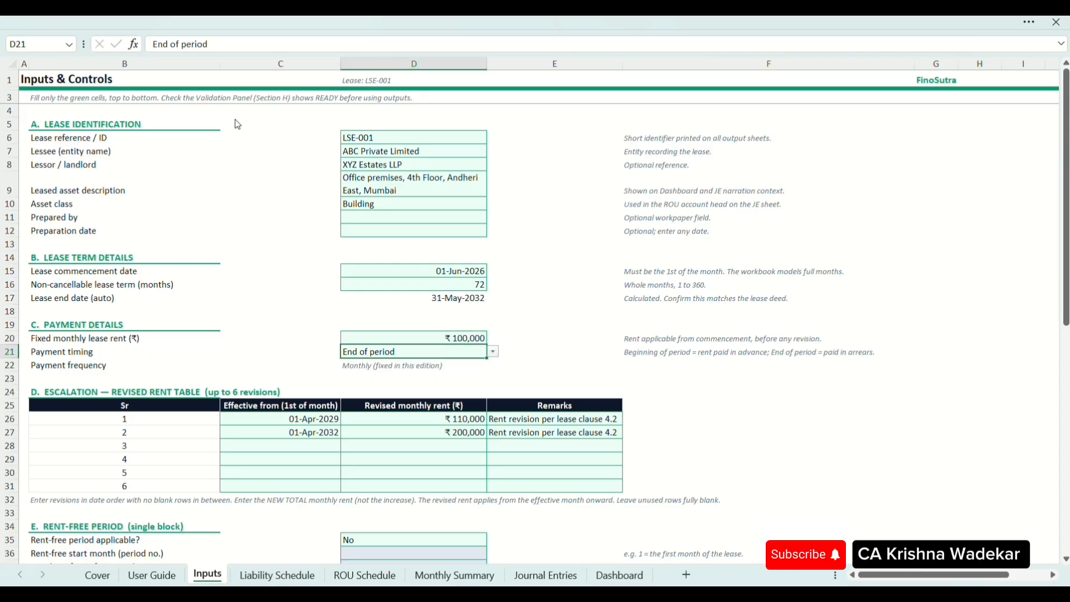
{"action": "key", "text": "Up"}
{"action": "key", "text": "Down"}
{"action": "key", "text": "alt+Down"}
{"action": "key", "text": "Down"}
{"action": "key", "text": "Return"}
{"action": "key", "text": "Left"}
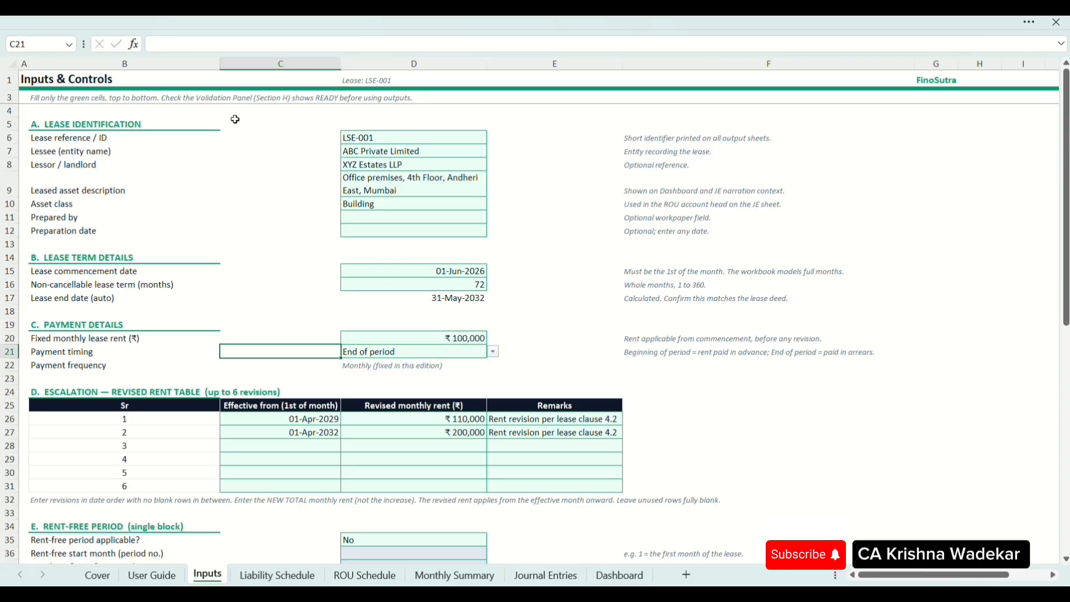
Step: Highlight the Payment timing row and display the available timing options
{"action": "key", "text": "Left"}
{"action": "key", "text": "shift+Right"}
{"action": "key", "text": "shift+Right"}
{"action": "key", "text": "Right"}
{"action": "key", "text": "Right"}
{"action": "key", "text": "alt+Down"}
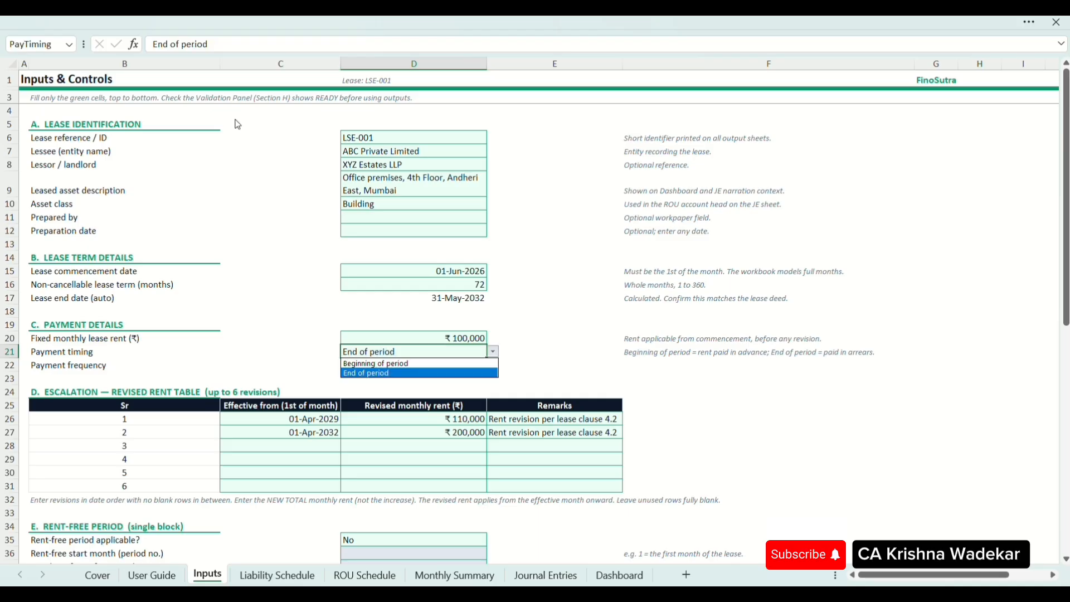
Step: Close the timing options and compare the Payment frequency row with the Payment timing cell
{"action": "key", "text": "Escape"}
{"action": "key", "text": "Down"}
{"action": "key", "text": "Left"}
{"action": "key", "text": "Left"}
{"action": "key", "text": "Right"}
{"action": "key", "text": "Up"}
{"action": "key", "text": "Right"}
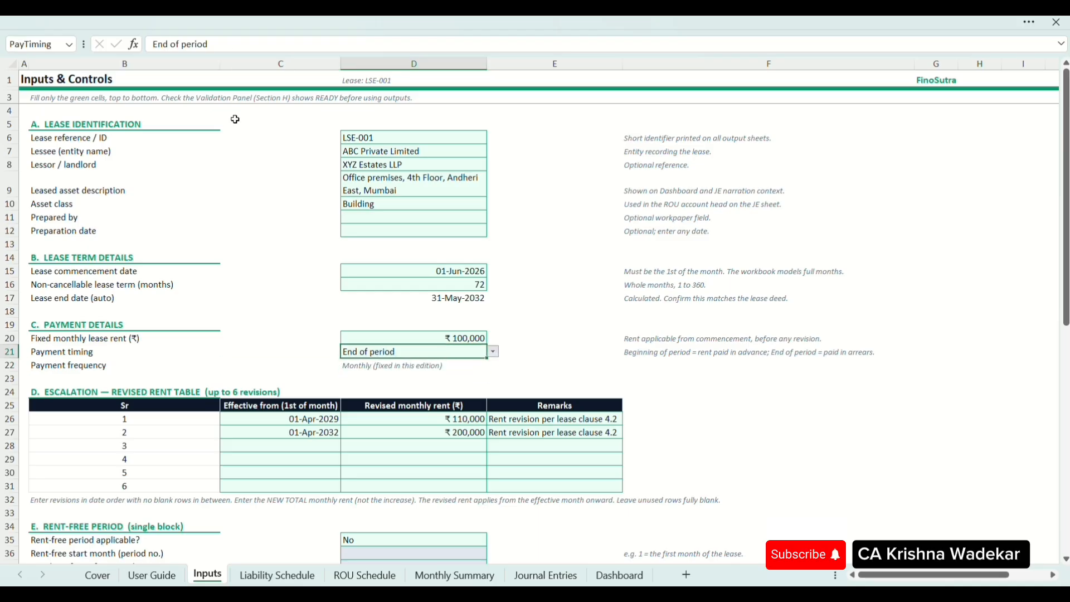
{"action": "key", "text": "Down"}
{"action": "key", "text": "Up"}
{"action": "key", "text": "Down"}
{"action": "key", "text": "Up"}
{"action": "key", "text": "Down"}
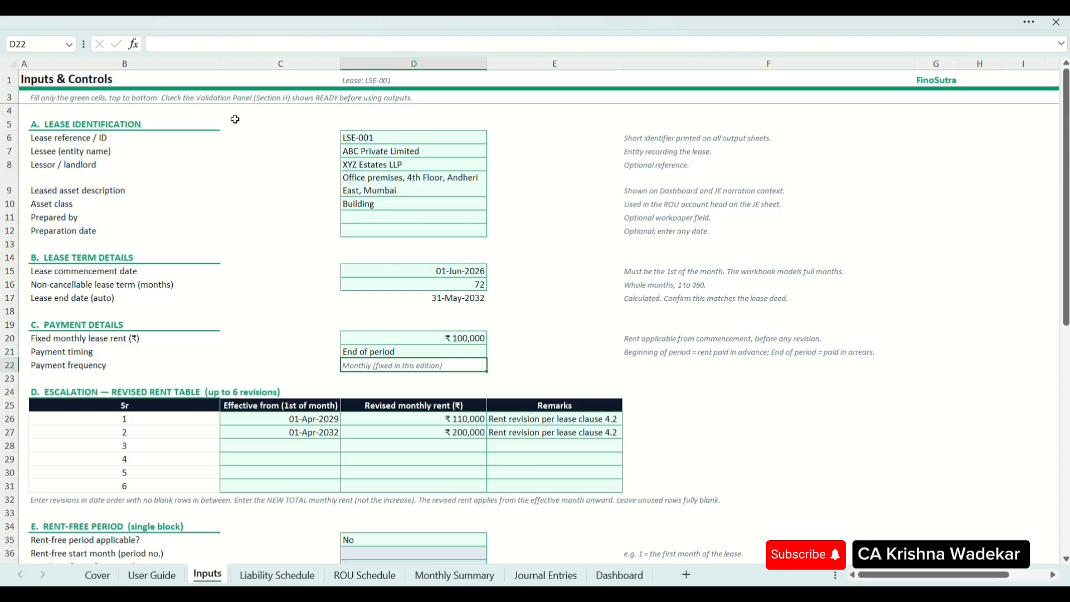
Step: Recheck the Payment timing row and go to the Escalation — Revised Rent Table heading
{"action": "key", "text": "Up"}
{"action": "key", "text": "Left"}
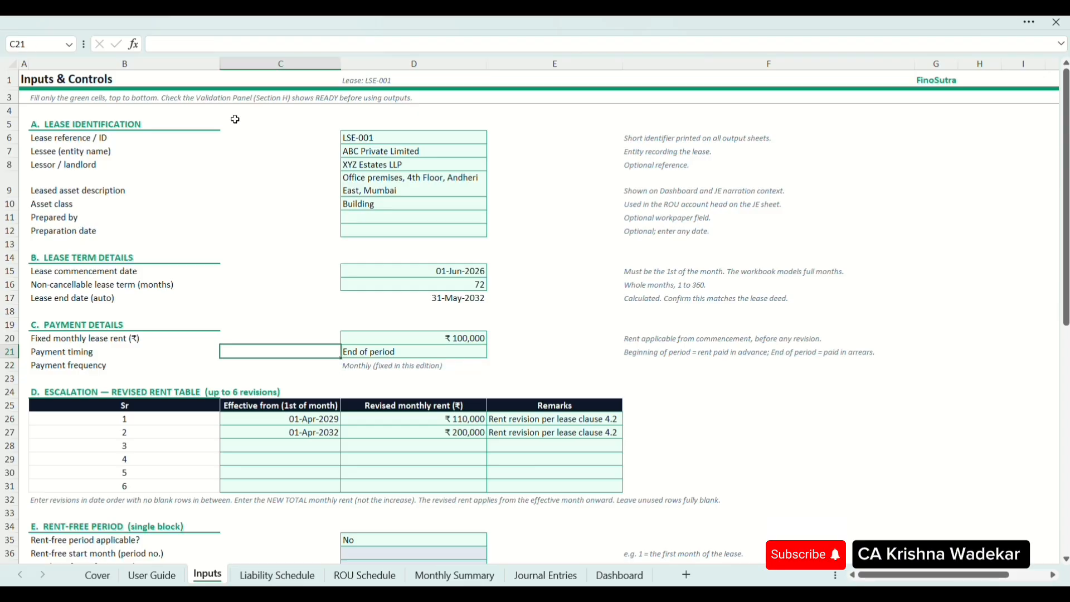
{"action": "key", "text": "Right"}
{"action": "key", "text": "Left"}
{"action": "key", "text": "Down"}
{"action": "key", "text": "Down"}
{"action": "key", "text": "Down"}
{"action": "key", "text": "Left"}
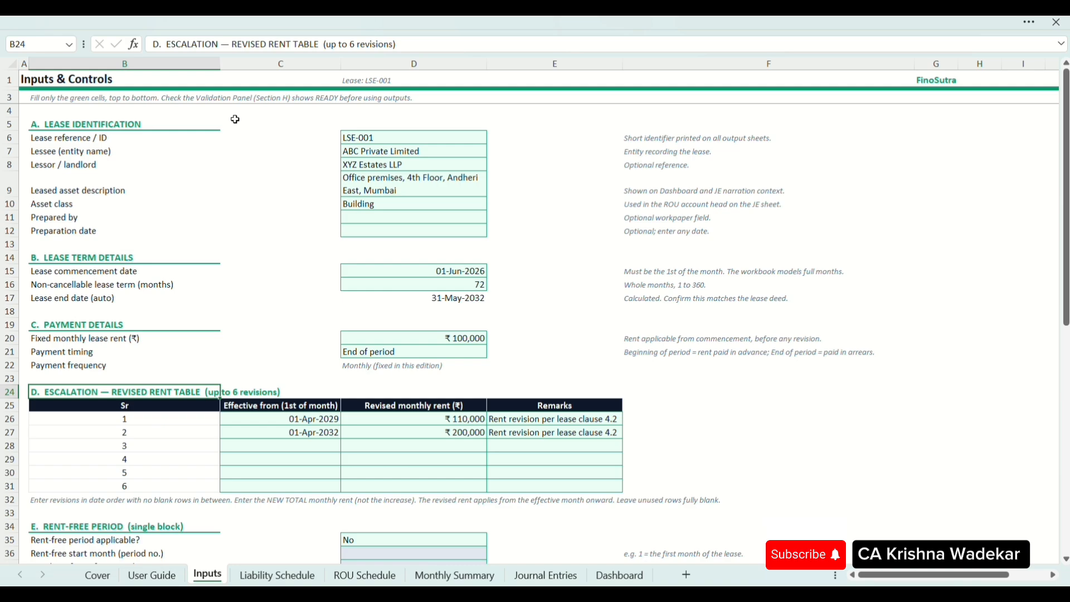
Step: Go to the first revision in the Revised Rent Table and highlight the content of its effective date
{"action": "key", "text": "Right"}
{"action": "key", "text": "Left"}
{"action": "key", "text": "Down"}
{"action": "key", "text": "Down"}
{"action": "key", "text": "Down"}
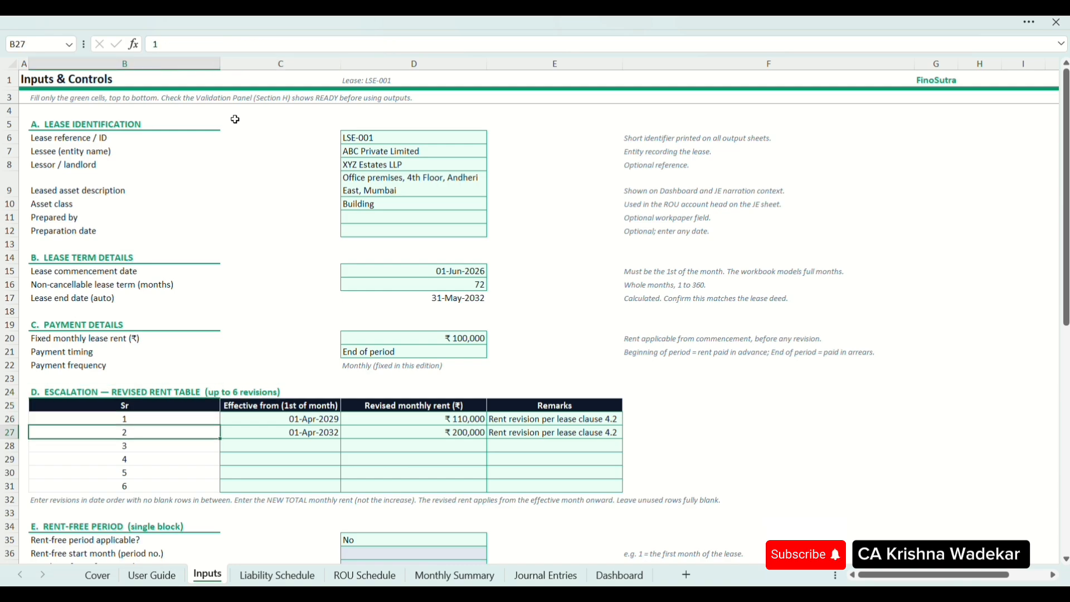
{"action": "key", "text": "Right"}
{"action": "key", "text": "Up"}
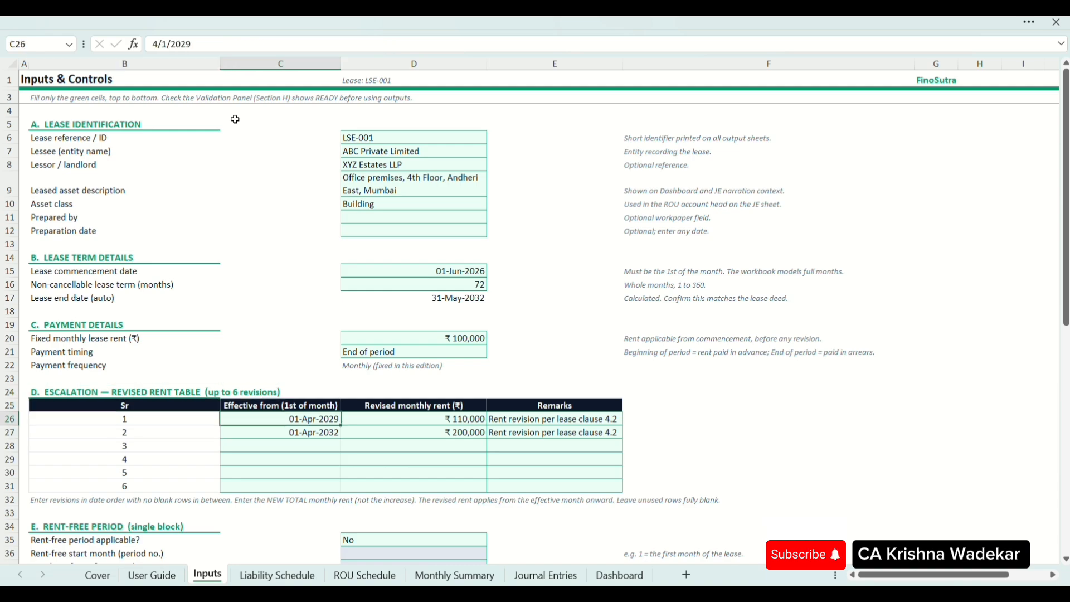
{"action": "key", "text": "F2"}
{"action": "key", "text": "ctrl+shift+Left"}
{"action": "key", "text": "ctrl+shift+Left"}
{"action": "key", "text": "ctrl+shift+Left"}
{"action": "key", "text": "ctrl+shift+Left"}
{"action": "key", "text": "ctrl+shift+Left"}
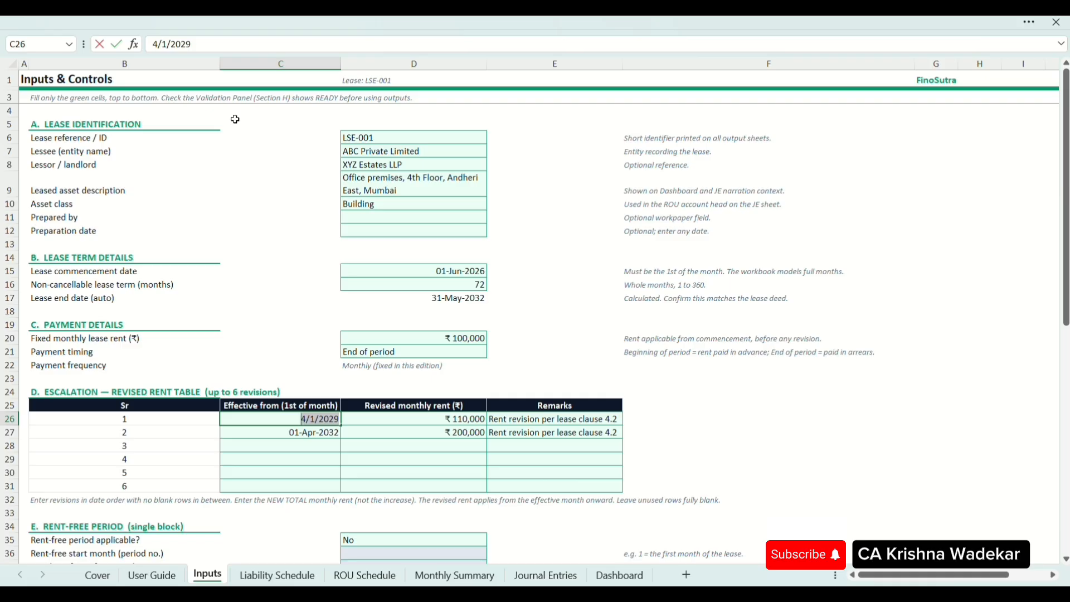
Step: Check the first revision's remark and inspect the content of its revised monthly rent
{"action": "key", "text": "Tab"}
{"action": "key", "text": "F2"}
{"action": "key", "text": "Escape"}
{"action": "key", "text": "Right"}
{"action": "key", "text": "Left"}
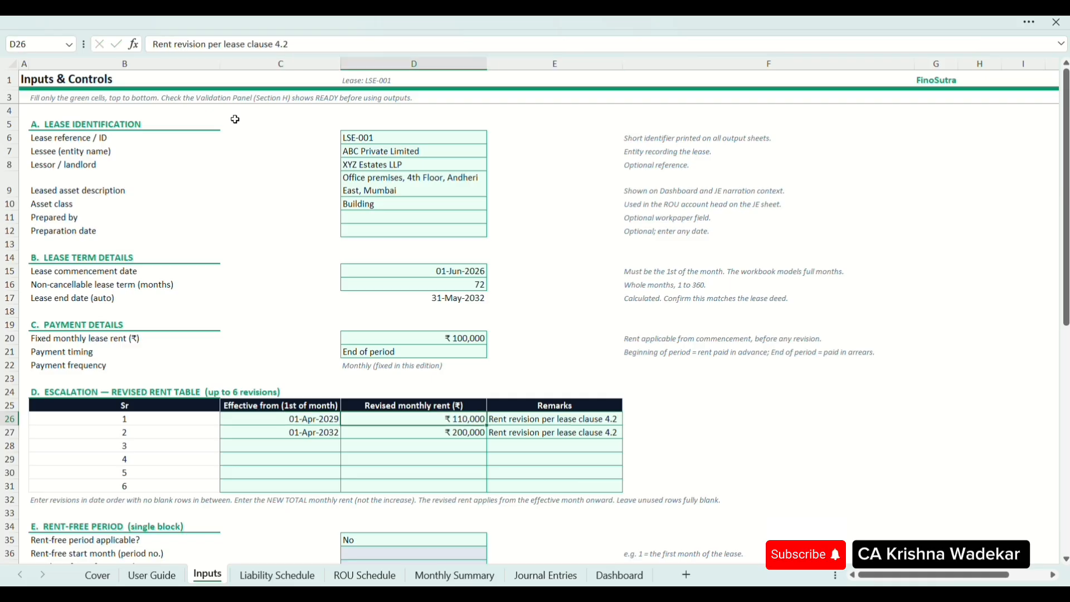
{"action": "key", "text": "F2"}
{"action": "key", "text": "Return"}
{"action": "key", "text": "Up"}
{"action": "key", "text": "F2"}
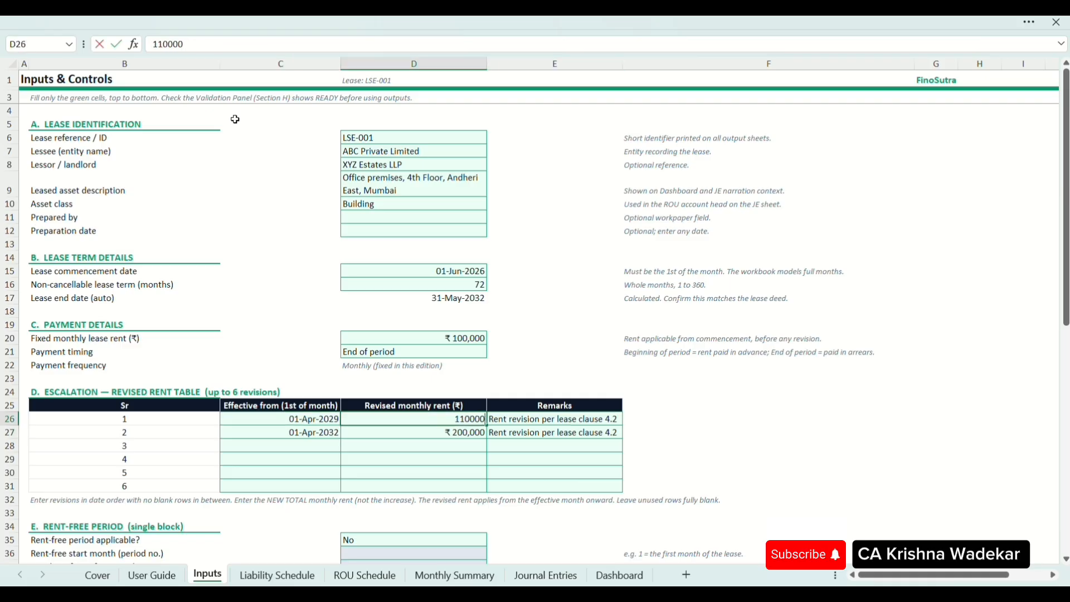
Step: Recheck the first revision's effective date and return to its revised monthly rent
{"action": "key", "text": "shift+Tab"}
{"action": "key", "text": "F2"}
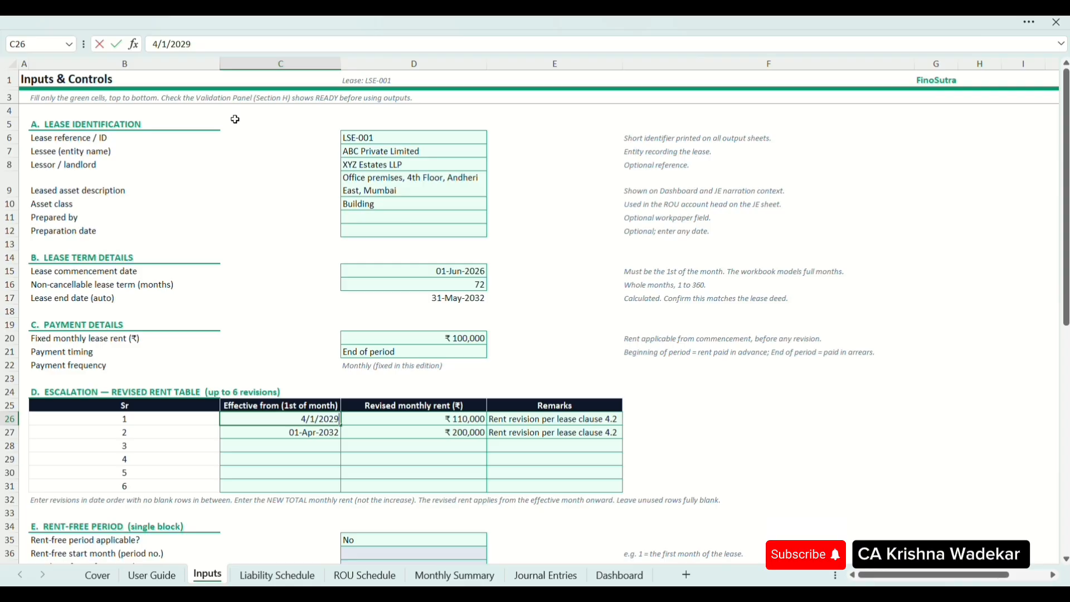
{"action": "key", "text": "shift+Home"}
{"action": "key", "text": "Tab"}
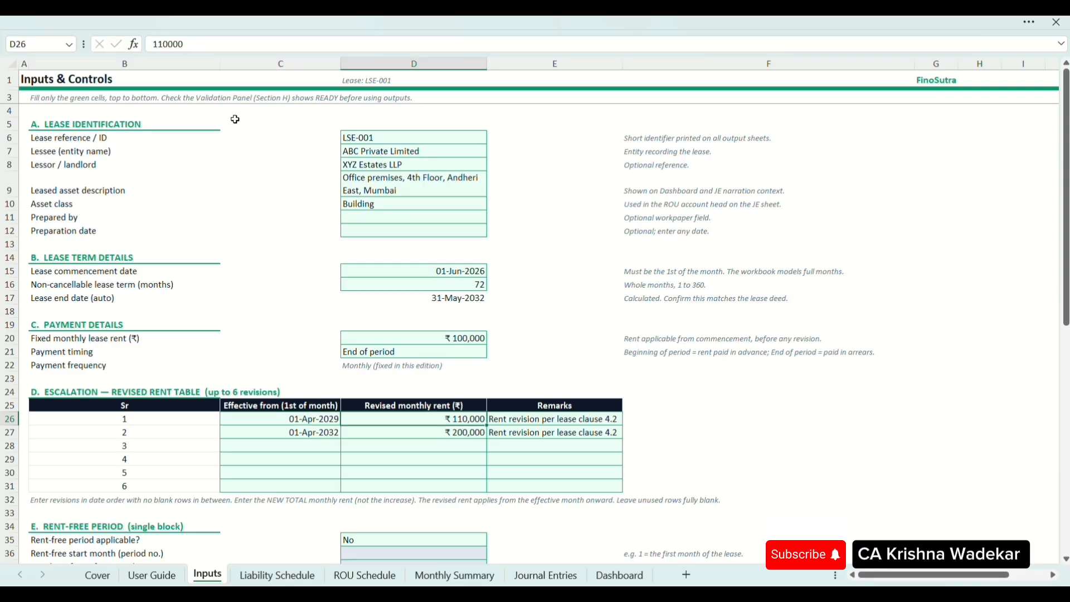
Step: Compare the first revision's monthly rent with the fixed monthly lease rent in Payment Details
{"action": "key", "text": "F2"}
{"action": "key", "text": "Up"}
{"action": "key", "text": "Up"}
{"action": "key", "text": "Up"}
{"action": "key", "text": "Up"}
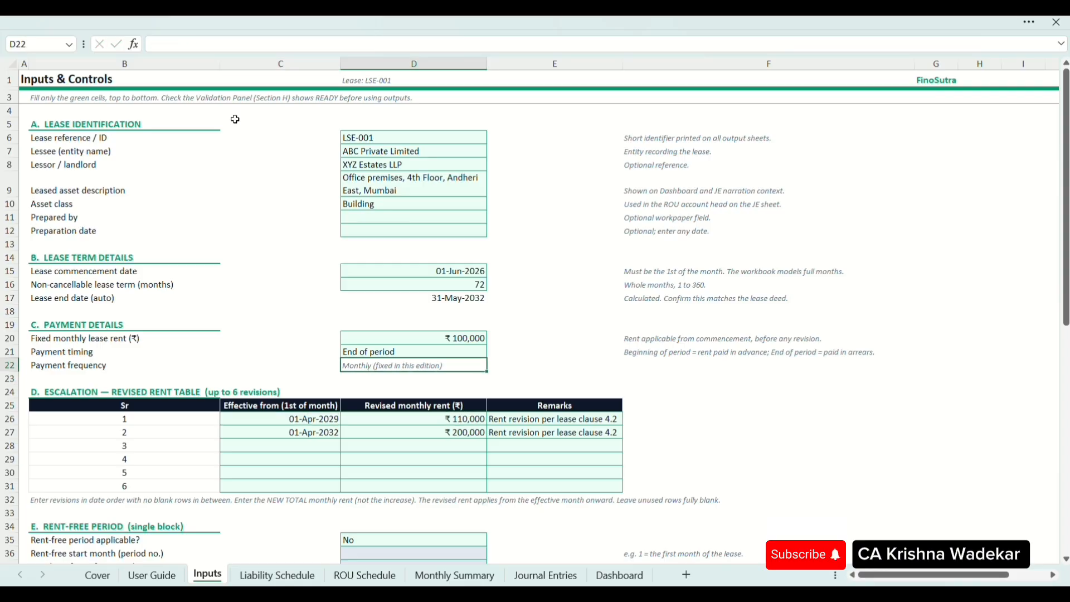
{"action": "key", "text": "Up"}
{"action": "key", "text": "Up"}
Step: Return to the escalation table and inspect the remark entered for the first revision
{"action": "key", "text": "Down"}
{"action": "key", "text": "Down"}
{"action": "key", "text": "Down"}
{"action": "key", "text": "Down"}
{"action": "key", "text": "Down"}
{"action": "key", "text": "Down"}
{"action": "key", "text": "Right"}
{"action": "key", "text": "F2"}
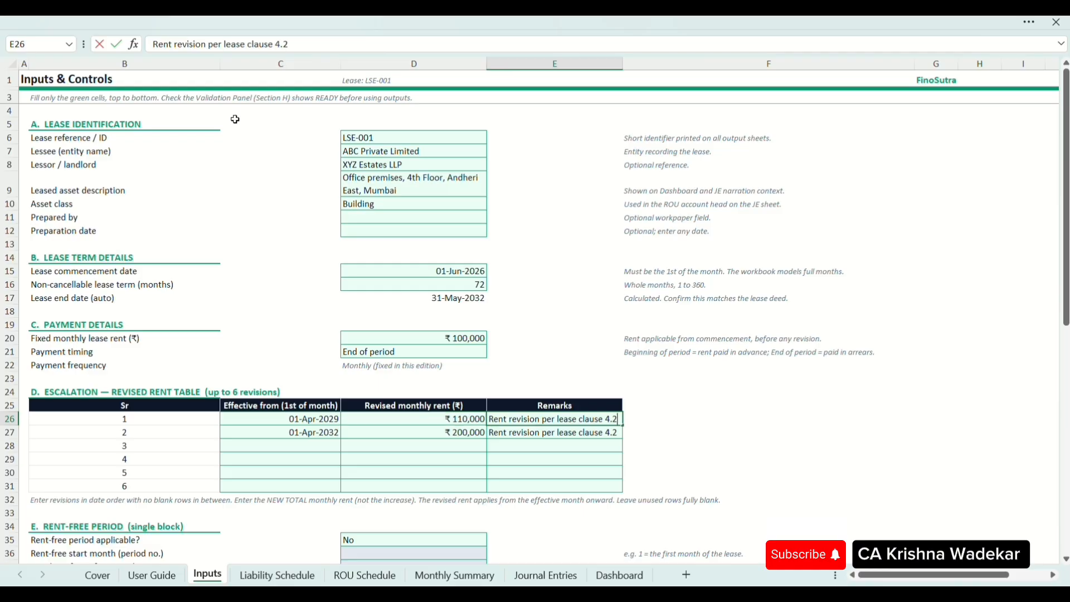
{"action": "key", "text": "Return"}
Step: Set the second revision's effective date to 01-Apr-2031
{"action": "key", "text": "Left"}
{"action": "key", "text": "Left"}
{"action": "key", "text": "F2"}
{"action": "key", "text": "Escape"}
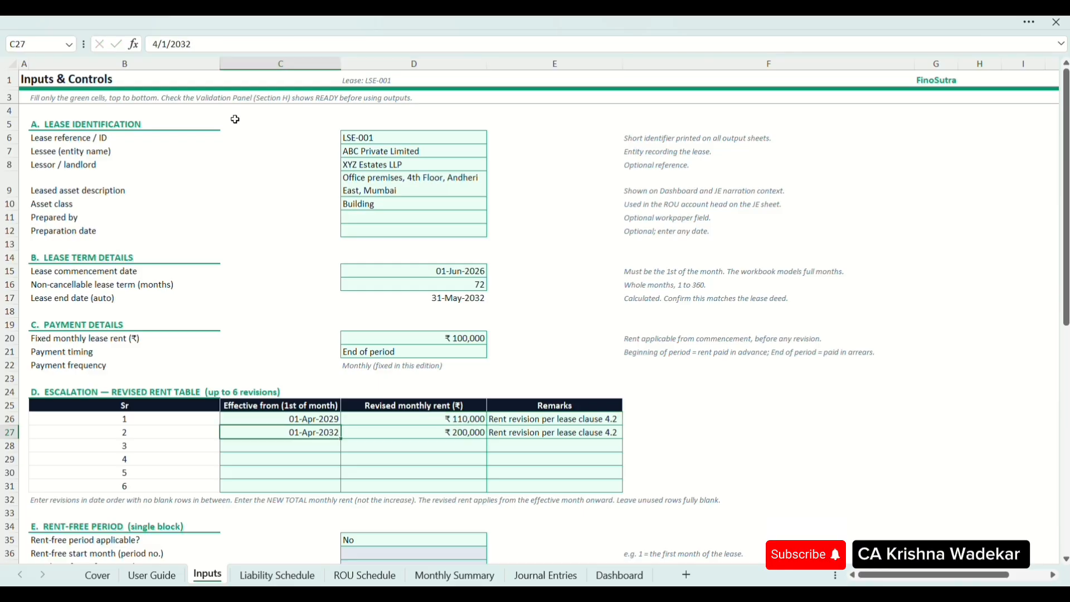
{"action": "key", "text": "F2"}
{"action": "key", "text": "BackSpace"}
{"action": "type", "text": "1"}
{"action": "key", "text": "Tab"}
Step: Review the second revision's monthly rent and remark, and pass over the unused revision rows below
{"action": "key", "text": "F2"}
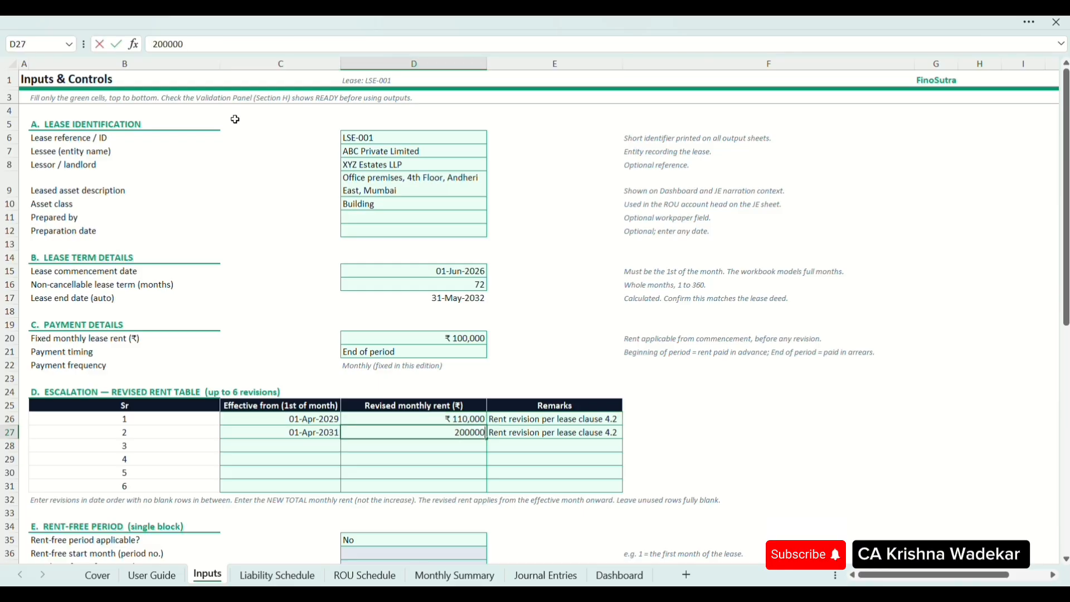
{"action": "key", "text": "Tab"}
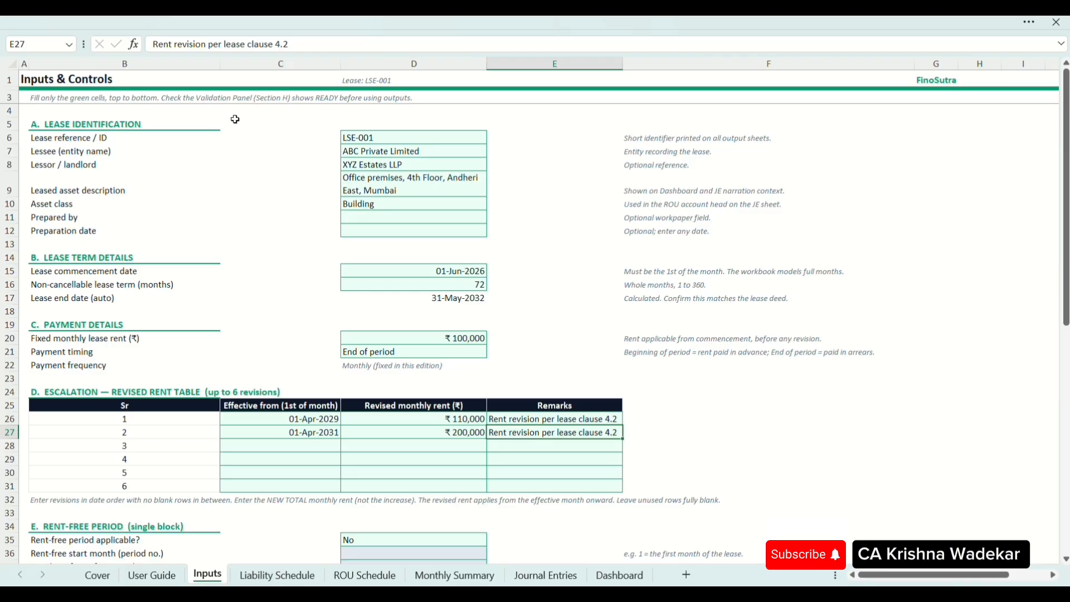
{"action": "key", "text": "Left"}
{"action": "key", "text": "Up"}
{"action": "key", "text": "Down"}
{"action": "key", "text": "Down"}
{"action": "key", "text": "Down"}
{"action": "key", "text": "Down"}
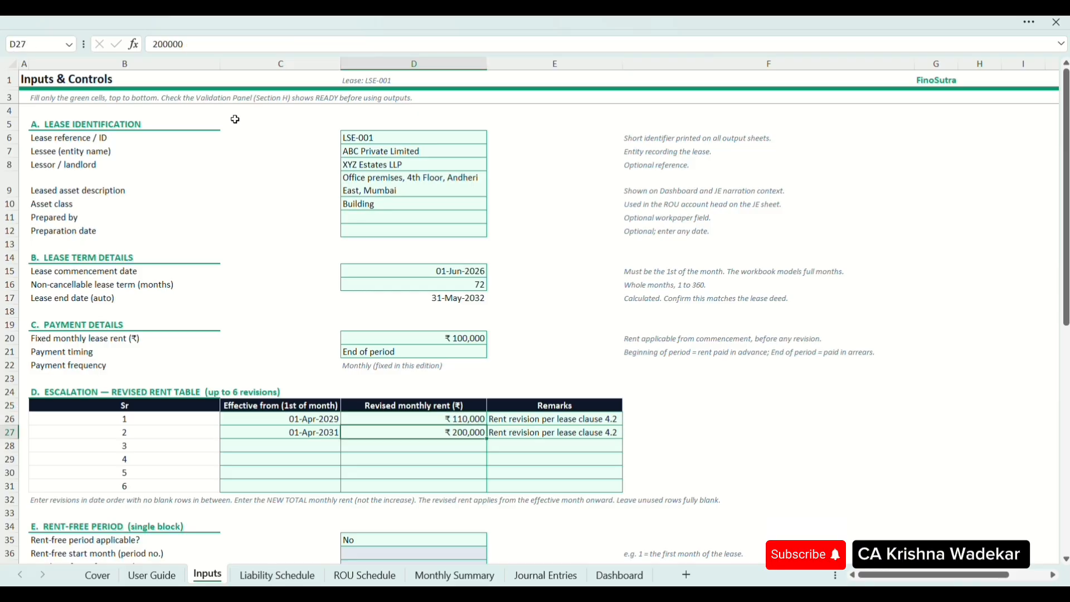
{"action": "scroll", "coordinate": [235, 118], "scroll_direction": "down", "scroll_amount": 3}
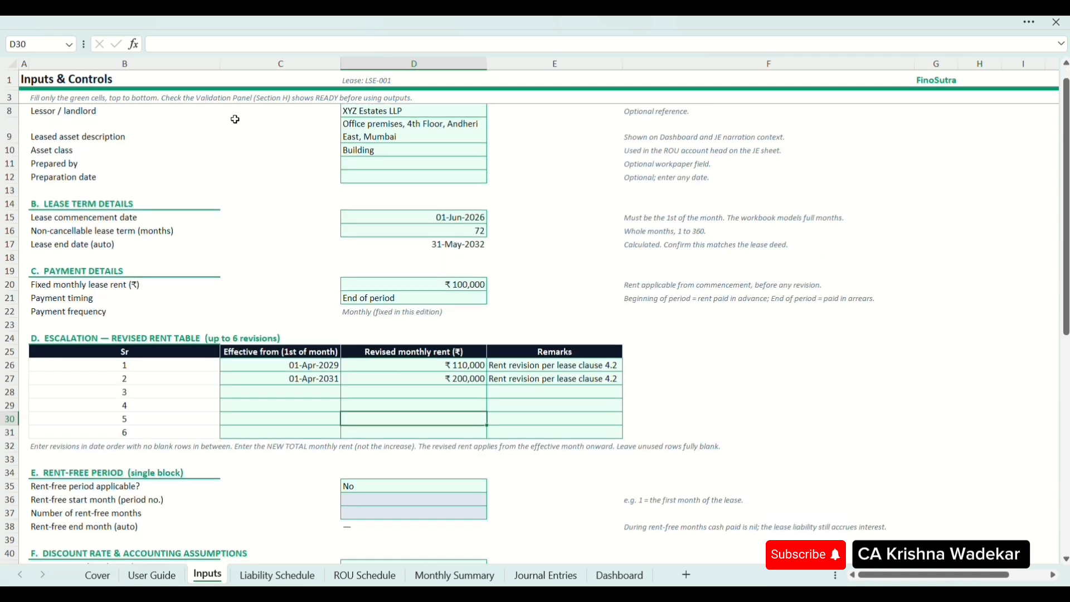
{"action": "left_click", "coordinate": [457, 333]}
{"action": "key", "text": "Down"}
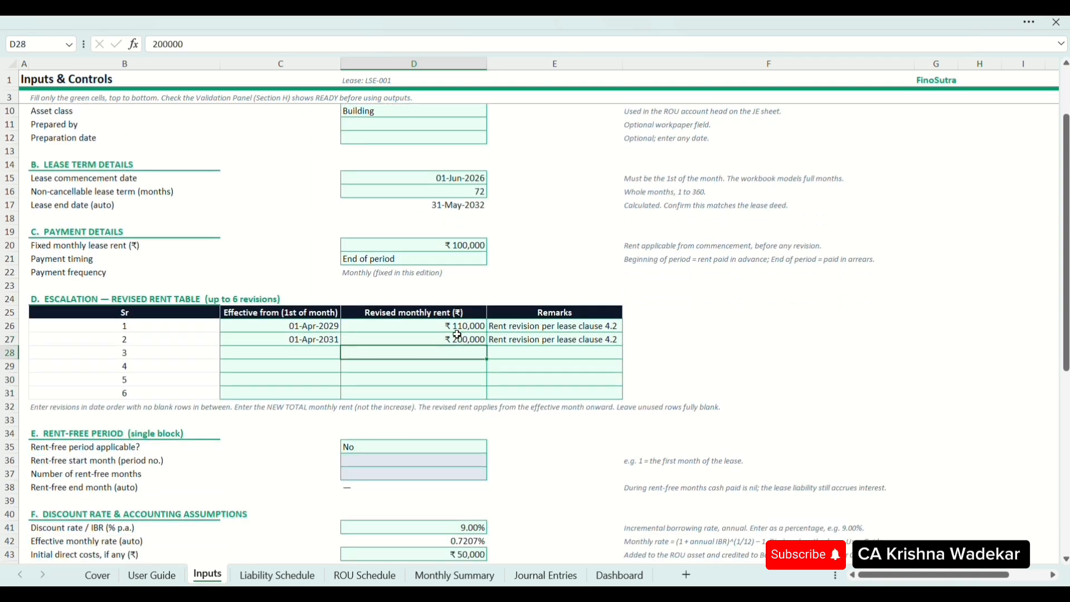
Step: Highlight the effective dates and the remarks of both rent revisions in the escalation table
{"action": "key", "text": "Up"}
{"action": "key", "text": "Left"}
{"action": "key", "text": "shift+Up"}
{"action": "key", "text": "Right"}
{"action": "key", "text": "Right"}
{"action": "key", "text": "shift+Up"}
{"action": "key", "text": "Down"}
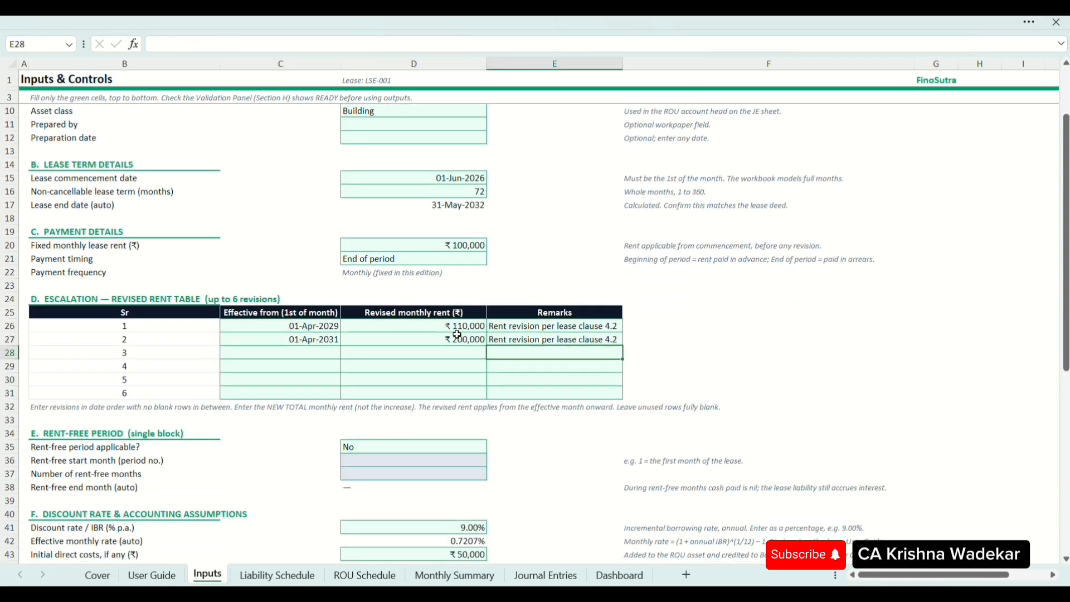
Step: Set Rent-free period applicable to Yes, with start month 1 and 3 rent-free months
{"action": "left_click", "coordinate": [467, 444]}
{"action": "type", "text": "Yes"}
{"action": "key", "text": "Return"}
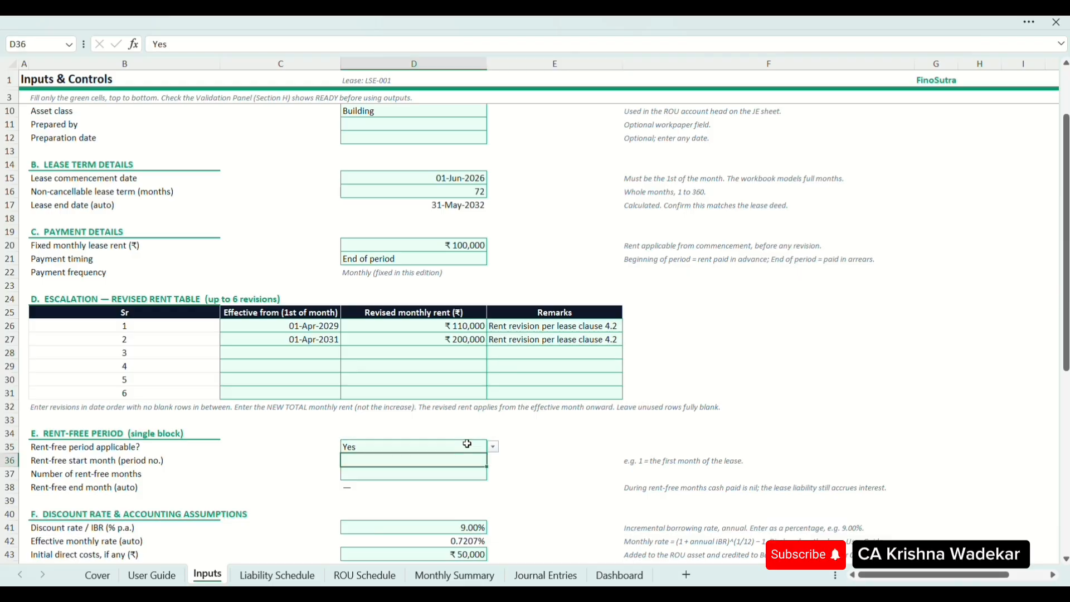
{"action": "key", "text": "F2"}
{"action": "type", "text": "1"}
{"action": "key", "text": "Return"}
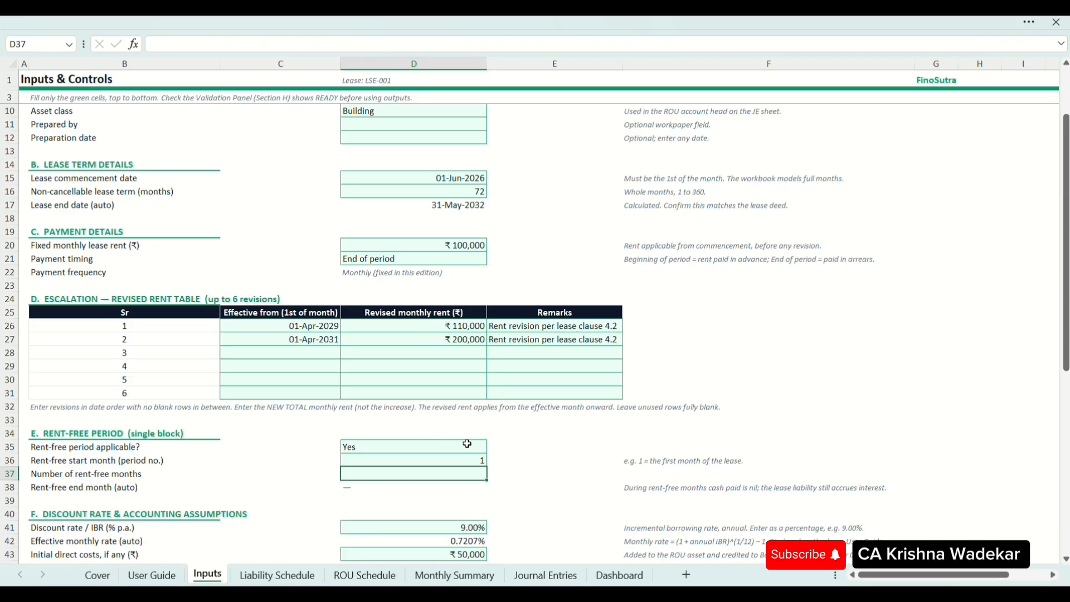
{"action": "type", "text": "3"}
{"action": "key", "text": "Up"}
{"action": "key", "text": "Left"}
{"action": "key", "text": "Right"}
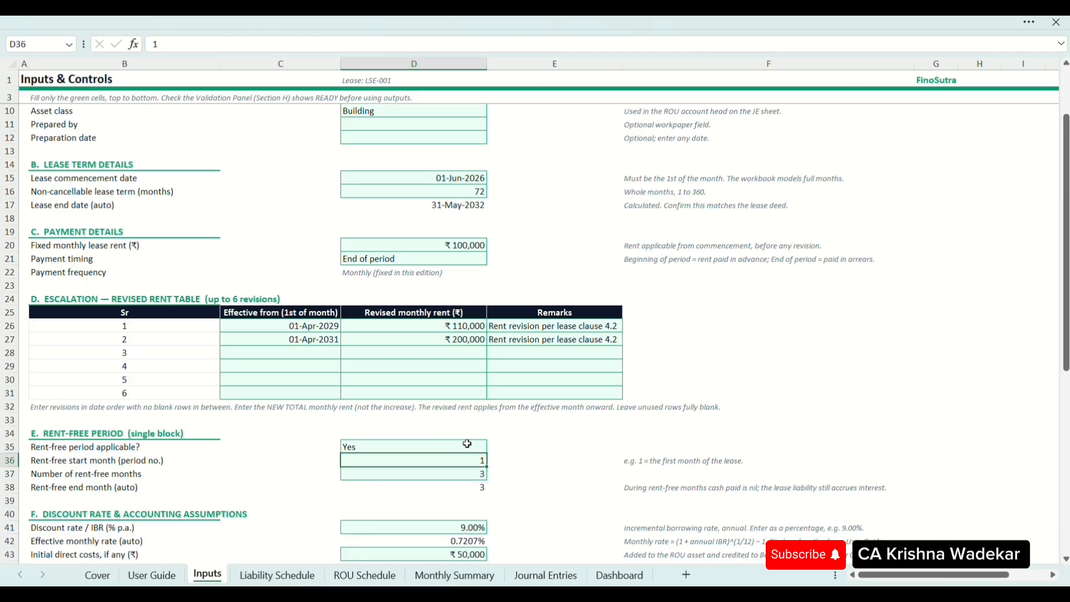
Step: Clear the rent-free start month and number of months, and set Rent-free period applicable to No
{"action": "key", "text": "BackSpace"}
{"action": "key", "text": "Down"}
{"action": "key", "text": "BackSpace"}
{"action": "key", "text": "Up"}
{"action": "key", "text": "Up"}
{"action": "key", "text": "alt+Down"}
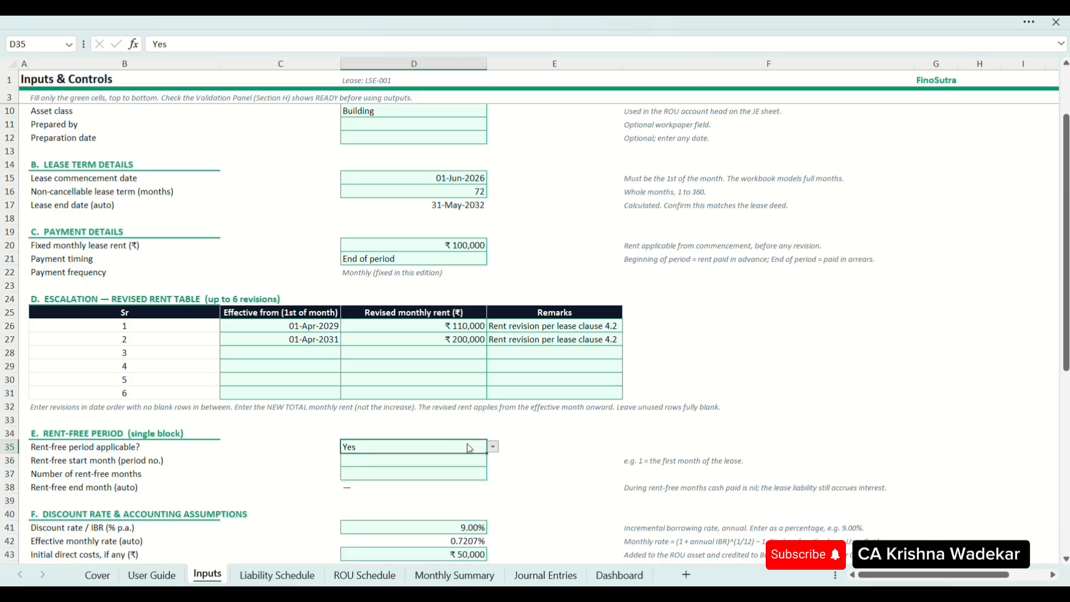
{"action": "key", "text": "Down"}
{"action": "key", "text": "Return"}
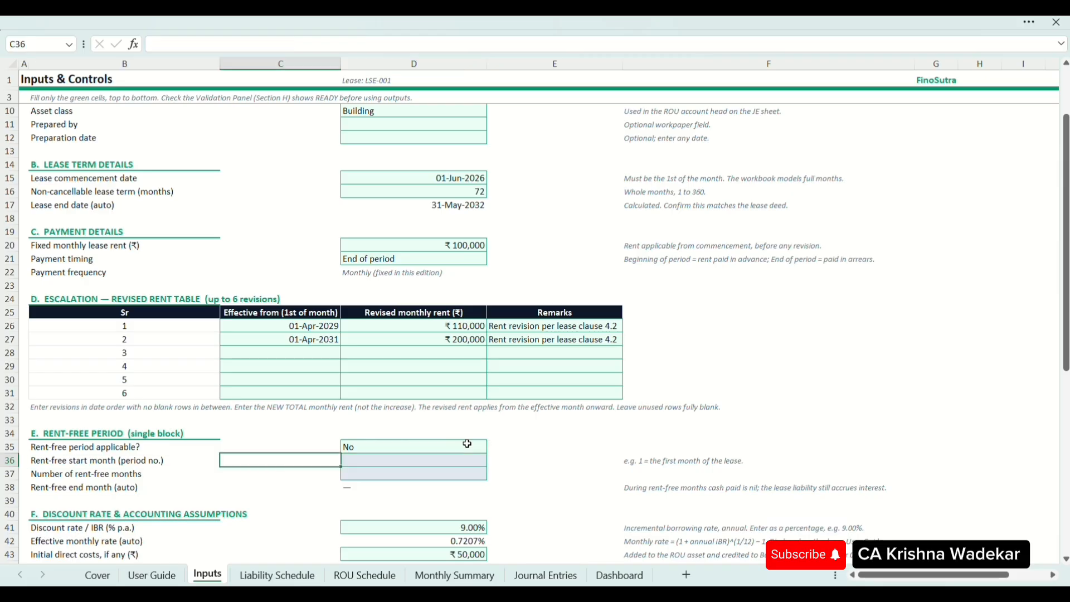
{"action": "key", "text": "alt+Down"}
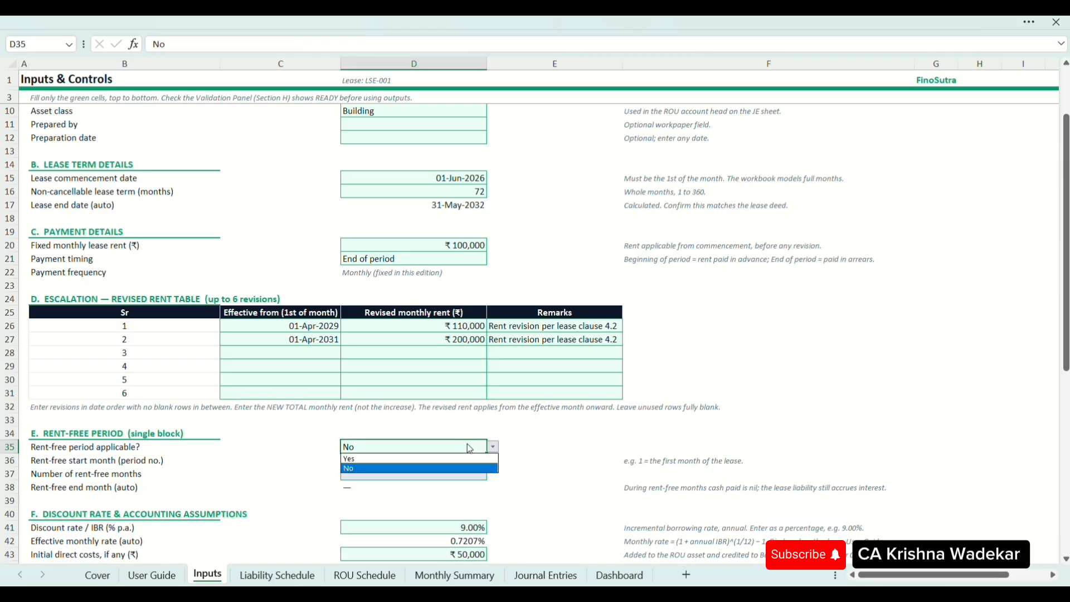
{"action": "key", "text": "Return"}
Step: Look over the remaining Rent-Free Period rows and go to the Discount Rate & Accounting Assumptions heading
{"action": "key", "text": "Down"}
{"action": "key", "text": "Left"}
{"action": "key", "text": "Left"}
{"action": "key", "text": "Down"}
{"action": "key", "text": "Right"}
{"action": "key", "text": "Right"}
{"action": "key", "text": "Down"}
{"action": "key", "text": "Left"}
{"action": "key", "text": "Down"}
{"action": "key", "text": "Down"}
{"action": "key", "text": "Left"}
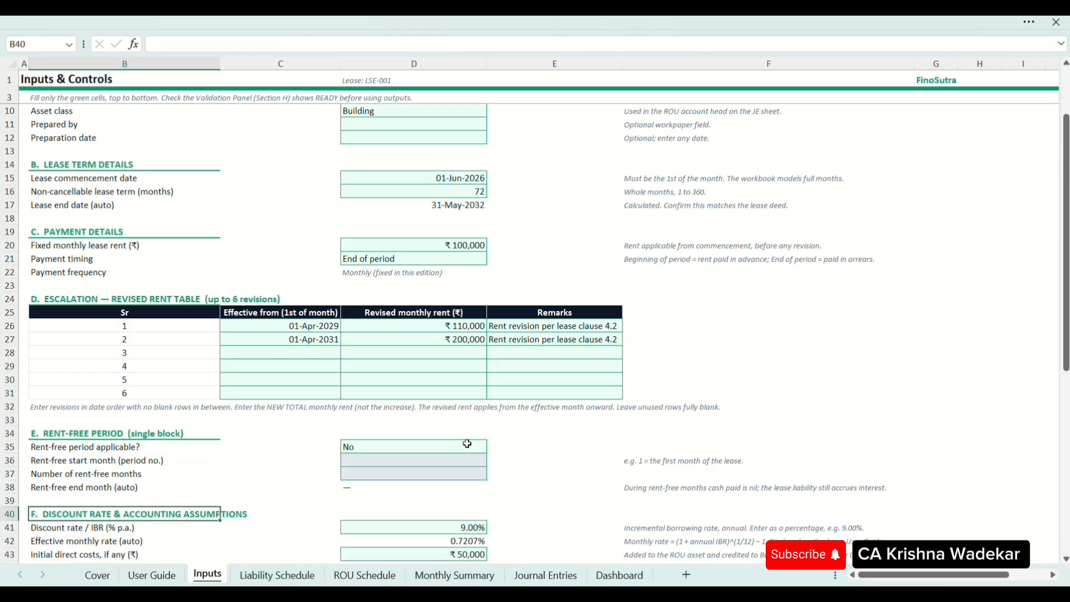
Step: Enter 9% as the Discount rate / IBR in the Discount Rate & Accounting Assumptions section
{"action": "scroll", "coordinate": [467, 444], "scroll_direction": "down", "scroll_amount": 1}
{"action": "scroll", "coordinate": [467, 444], "scroll_direction": "down", "scroll_amount": 4}
{"action": "left_click", "coordinate": [158, 349]}
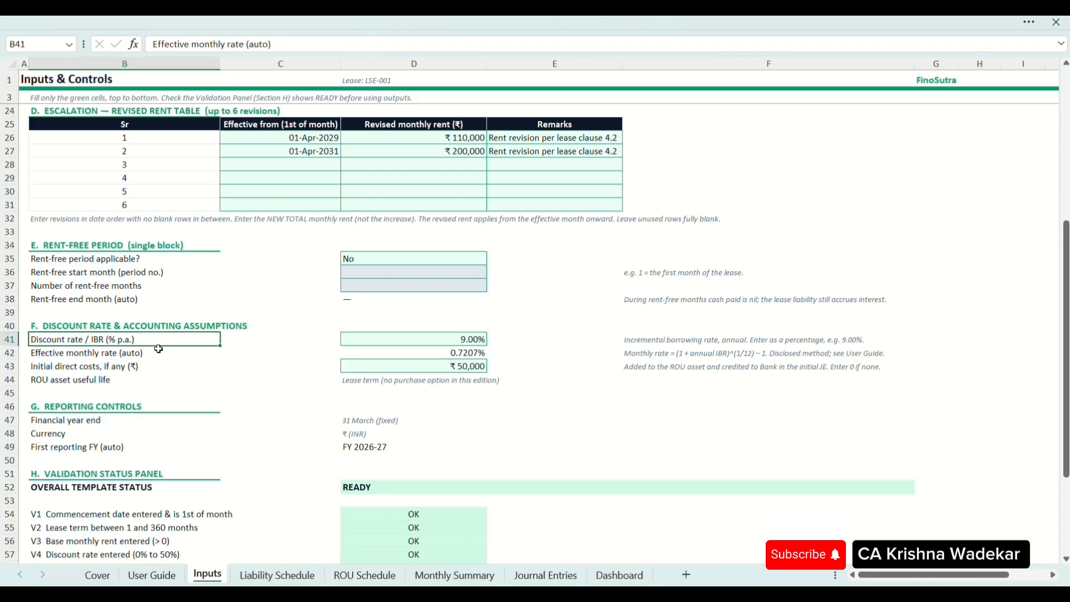
{"action": "key", "text": "Up"}
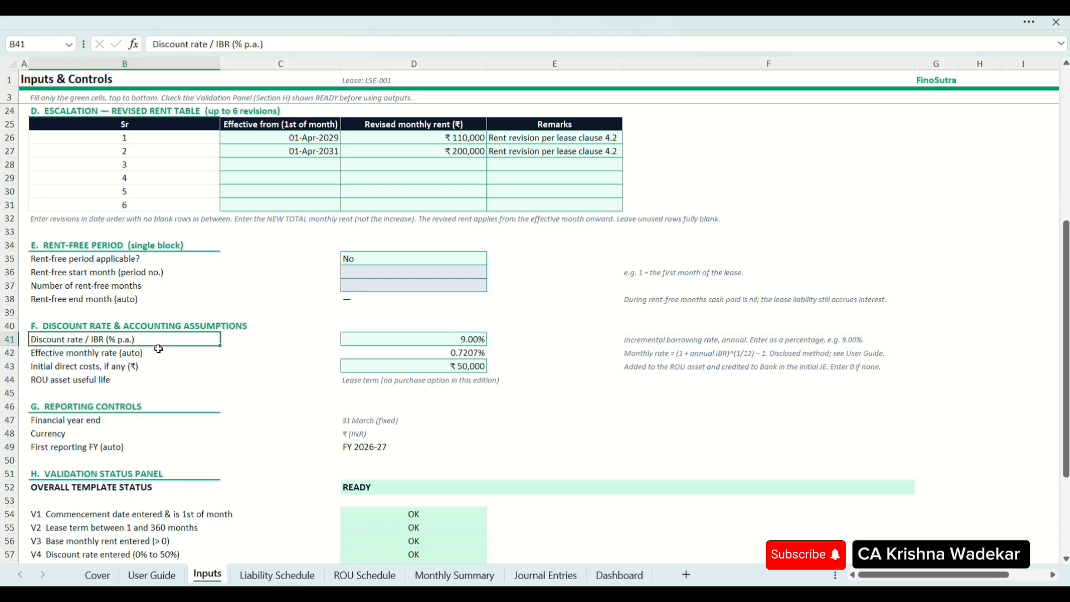
{"action": "key", "text": "Right"}
{"action": "key", "text": "Right"}
{"action": "type", "text": "8"}
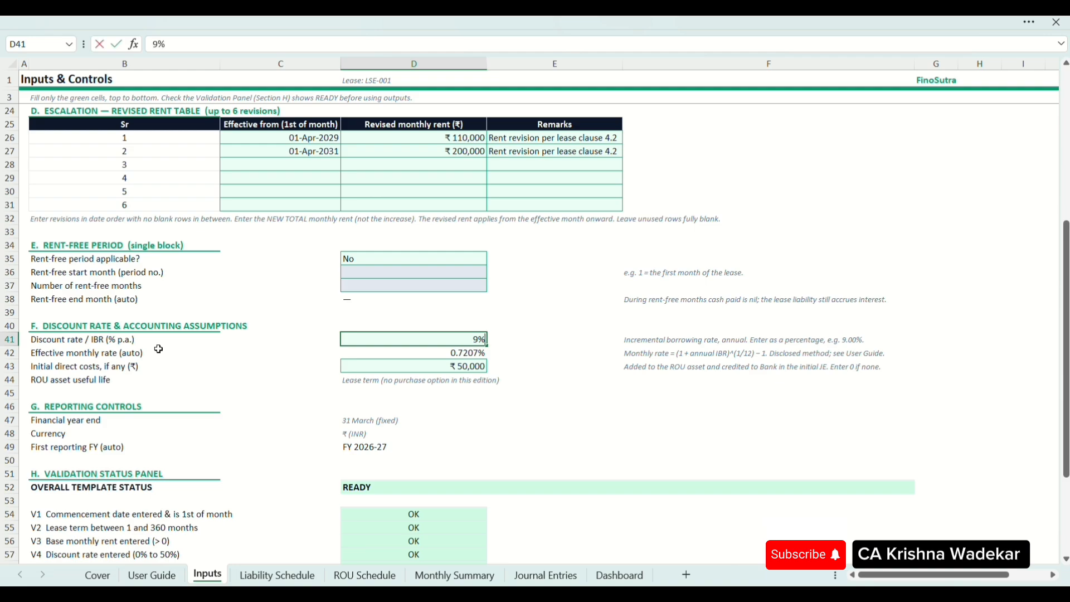
{"action": "key", "text": "ctrl+Return"}
{"action": "type", "text": "9"}
{"action": "key", "text": "Return"}
Step: Review the Discount rate / IBR and Effective monthly rate rows down to the Initial direct costs value
{"action": "key", "text": "Up"}
{"action": "key", "text": "Left"}
{"action": "key", "text": "Left"}
{"action": "key", "text": "Right"}
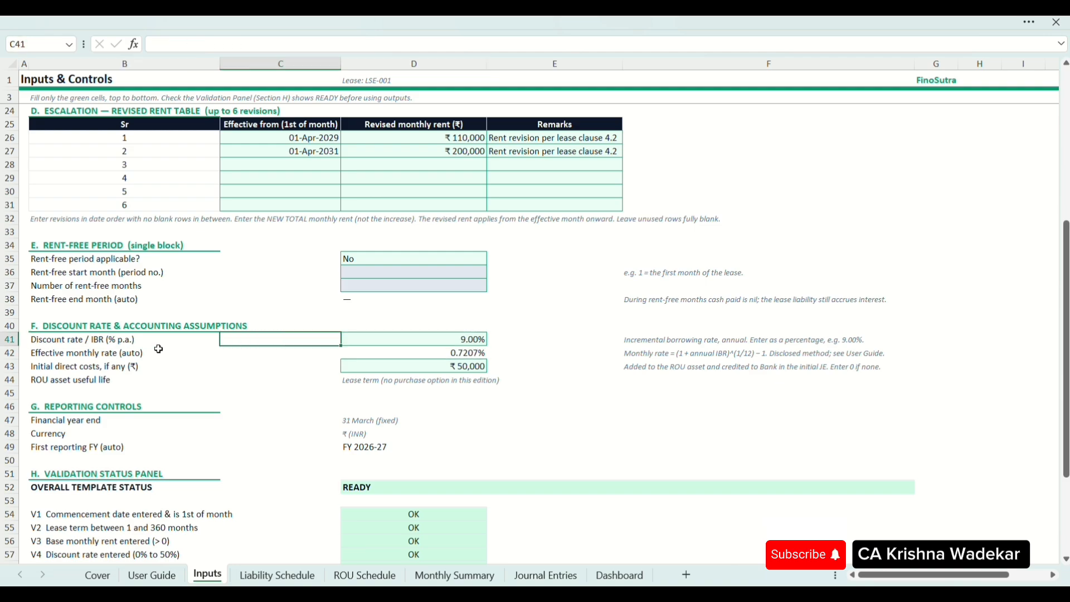
{"action": "key", "text": "Right"}
{"action": "key", "text": "Down"}
{"action": "key", "text": "Left"}
{"action": "key", "text": "Left"}
{"action": "key", "text": "Right"}
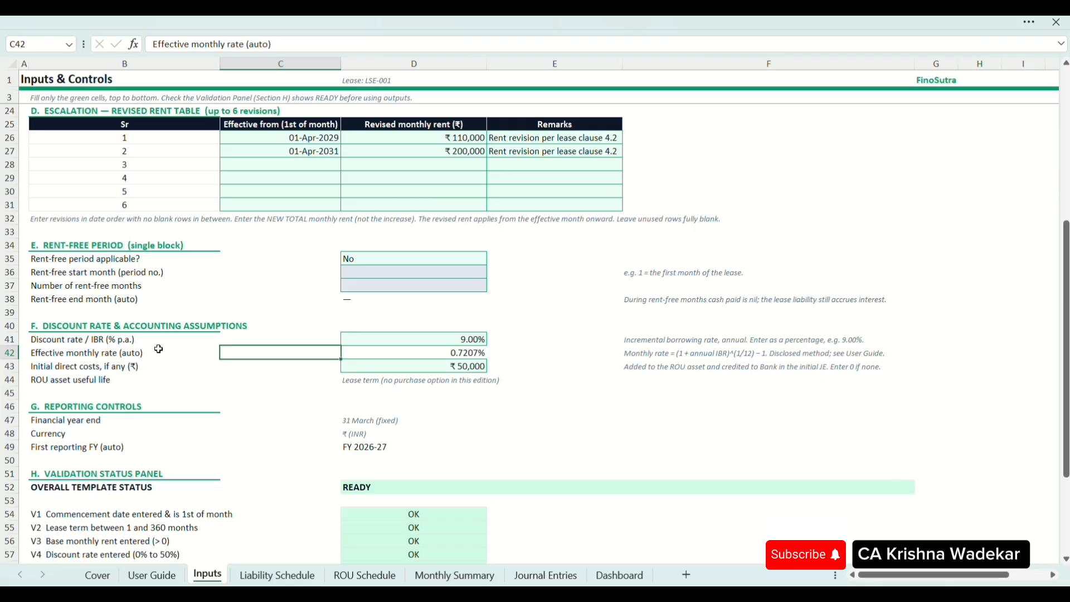
{"action": "key", "text": "Right"}
{"action": "key", "text": "Down"}
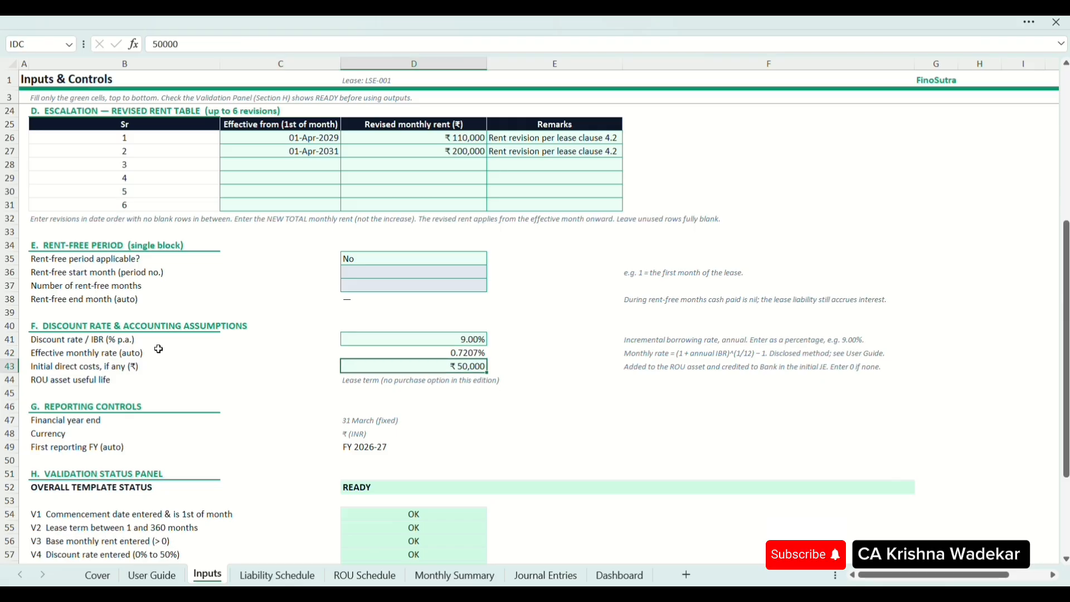
Step: Highlight the Effective monthly rate row and compare its value with the calculation note
{"action": "key", "text": "Down"}
{"action": "key", "text": "Up"}
{"action": "key", "text": "Up"}
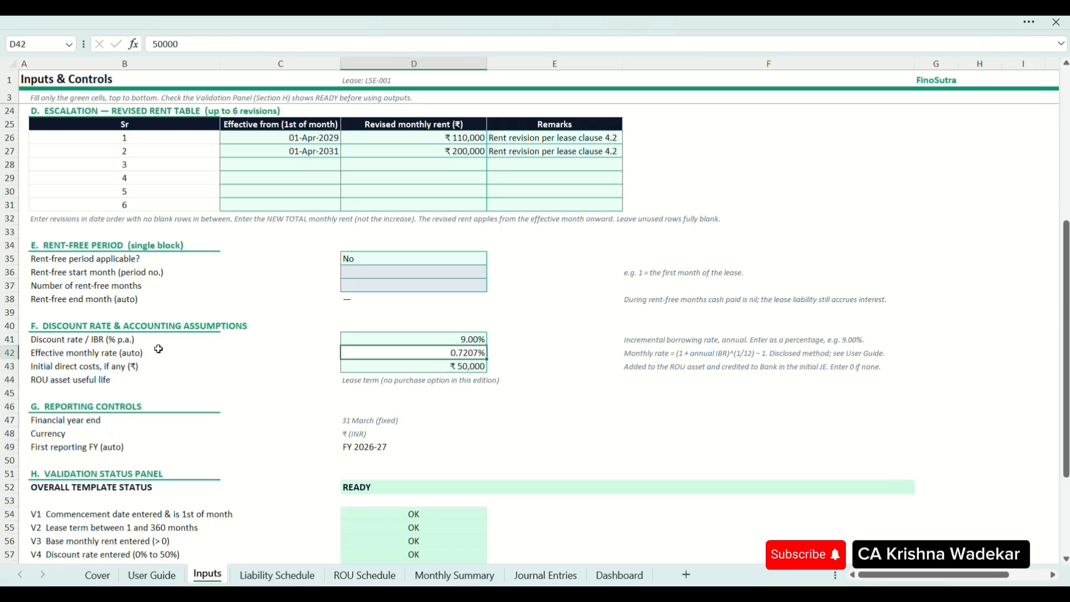
{"action": "key", "text": "shift+space"}
{"action": "key", "text": "Right"}
{"action": "key", "text": "Left"}
{"action": "key", "text": "Right"}
{"action": "key", "text": "Right"}
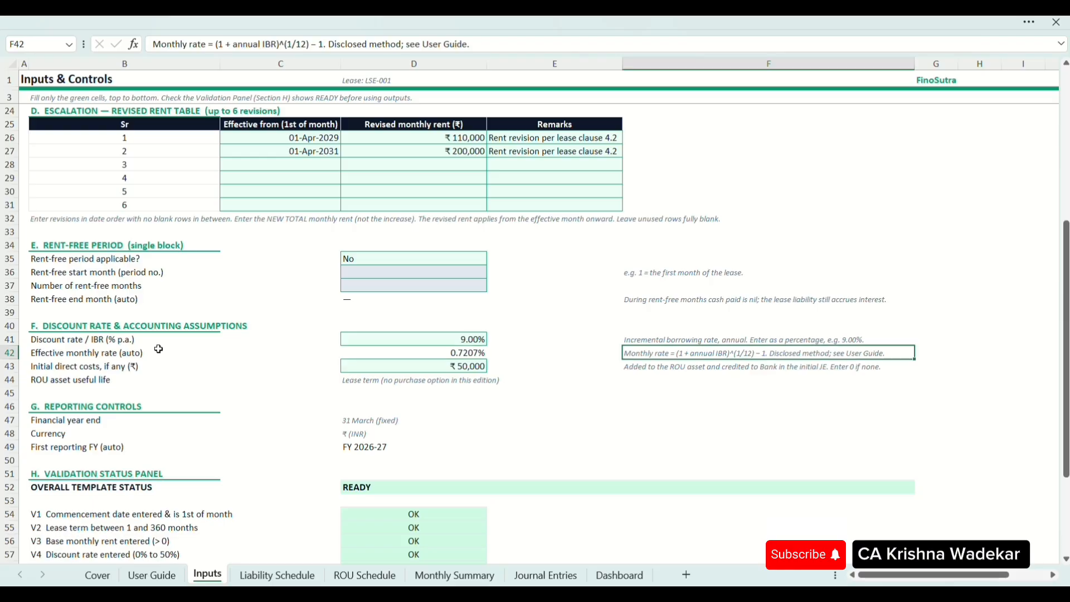
{"action": "key", "text": "Left"}
{"action": "key", "text": "Left"}
{"action": "key", "text": "Left"}
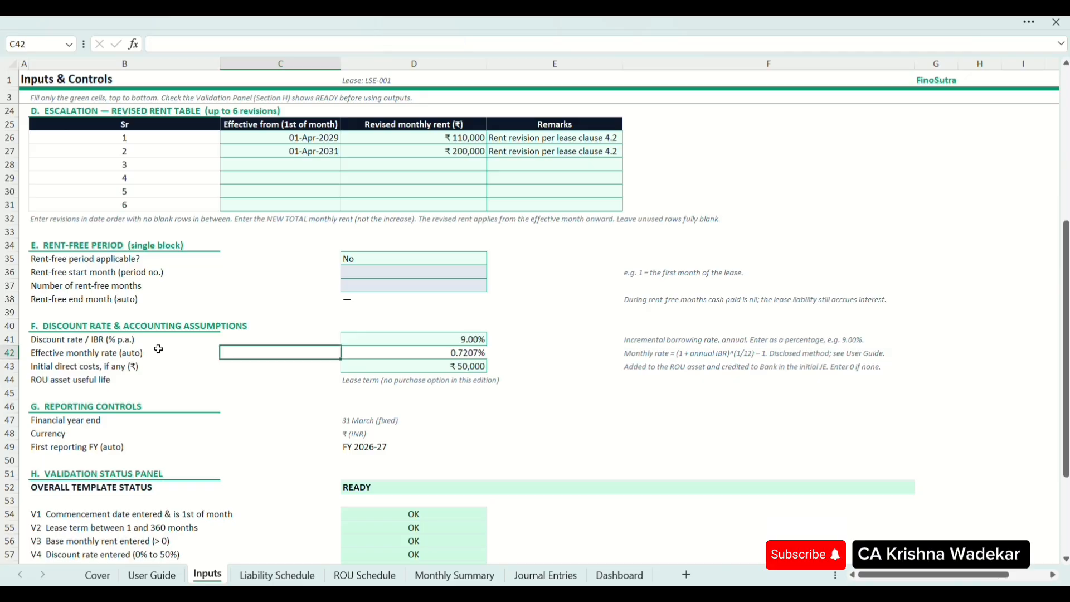
{"action": "key", "text": "Right"}
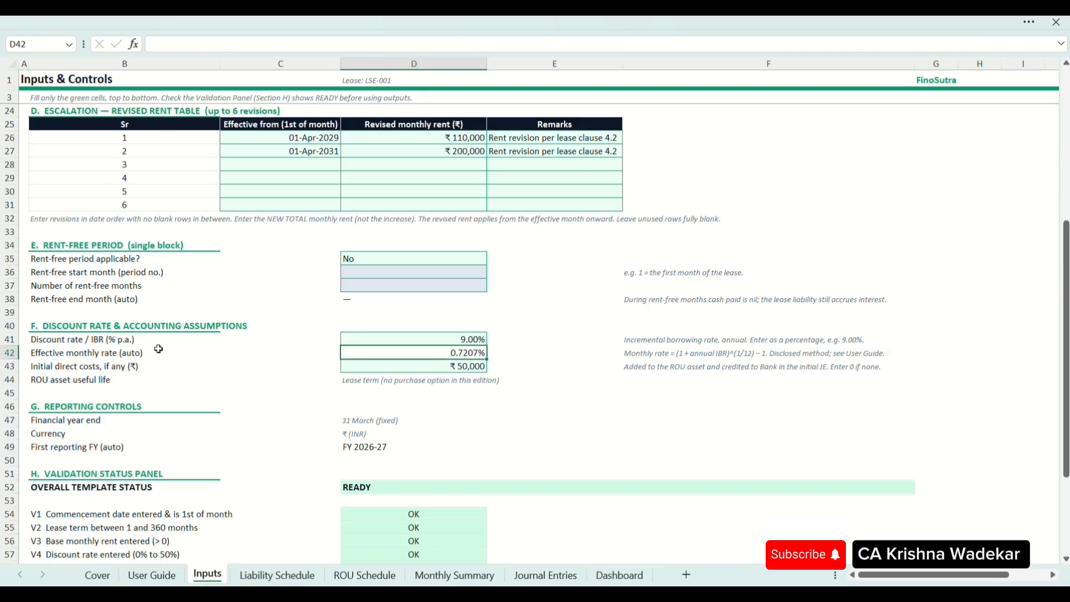
Step: Examine the ROU asset useful life label and highlight the Initial direct costs row
{"action": "key", "text": "Down"}
{"action": "key", "text": "Down"}
{"action": "key", "text": "Left"}
{"action": "key", "text": "Left"}
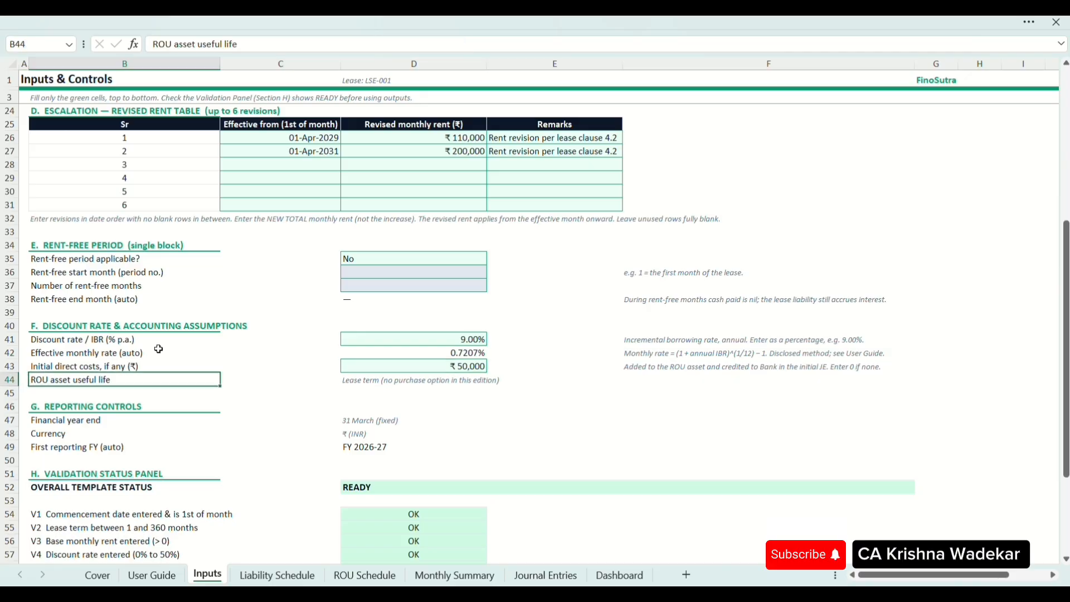
{"action": "key", "text": "Right"}
{"action": "key", "text": "Up"}
{"action": "key", "text": "Right"}
{"action": "key", "text": "Right"}
{"action": "key", "text": "shift+space"}
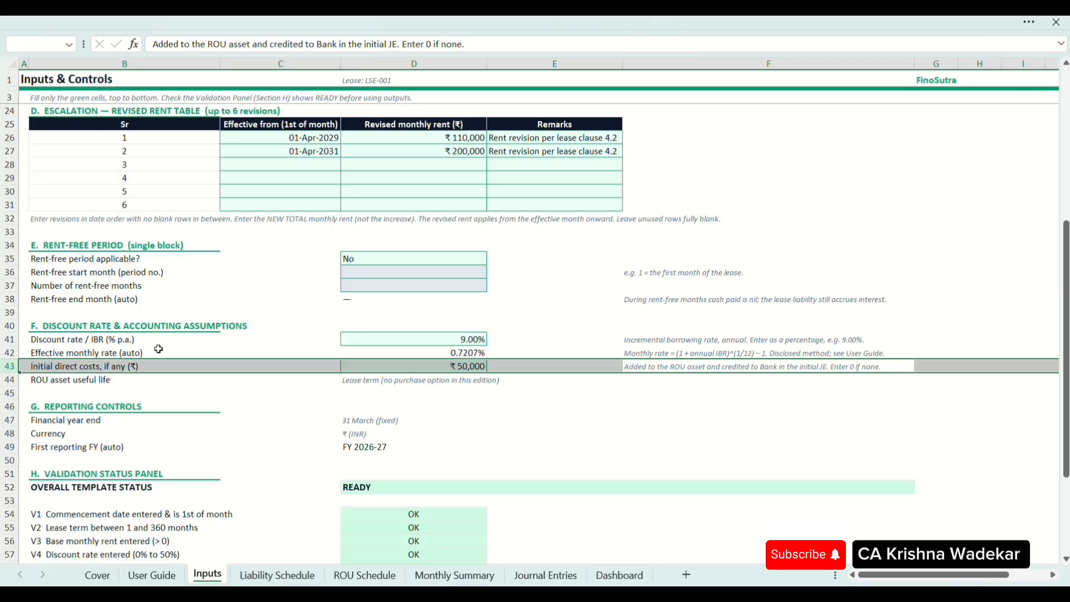
Step: Examine the Financial year end entry and its label in the Reporting Controls section
{"action": "key", "text": "Left"}
{"action": "key", "text": "Right"}
{"action": "key", "text": "Down"}
{"action": "left_click", "coordinate": [407, 328]}
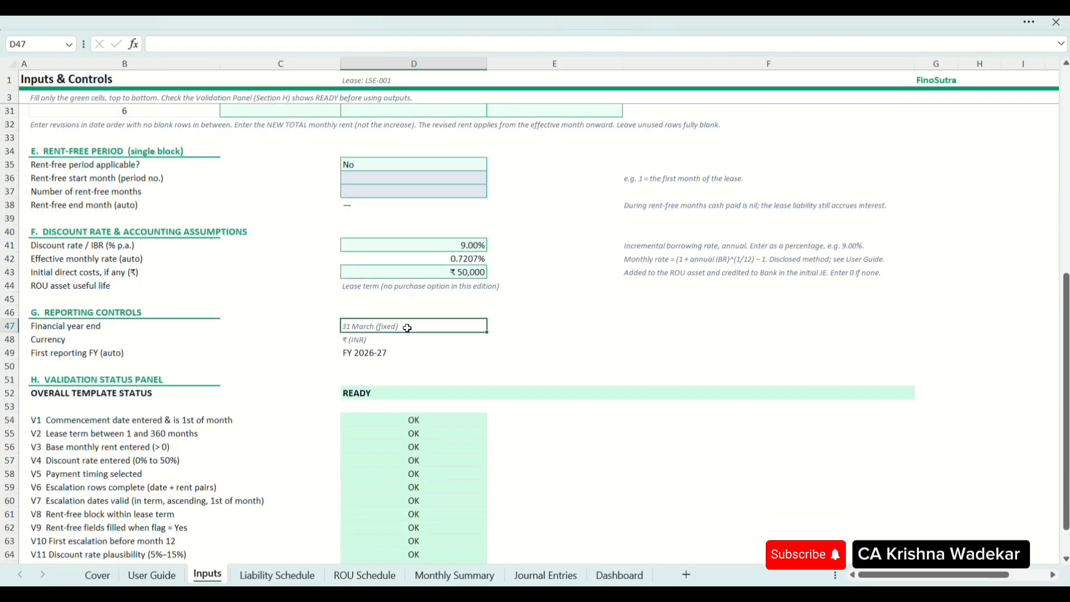
{"action": "key", "text": "Left"}
{"action": "key", "text": "Left"}
{"action": "key", "text": "Up"}
{"action": "key", "text": "Down"}
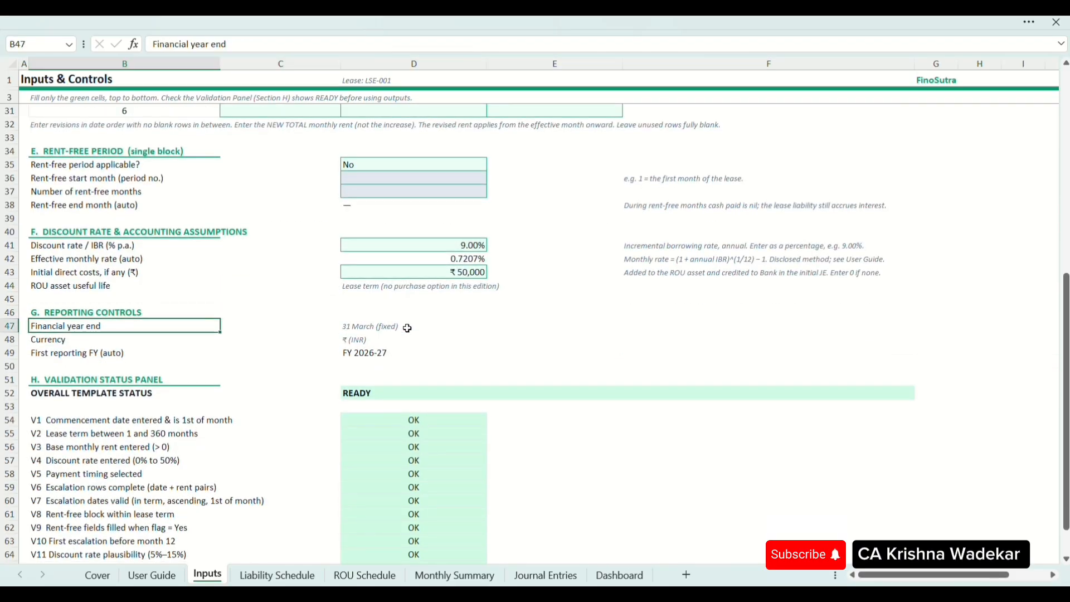
Step: Highlight the Financial year end, Currency and First reporting FY rows under Reporting Controls
{"action": "key", "text": "Right"}
{"action": "key", "text": "Right"}
{"action": "key", "text": "shift+Down"}
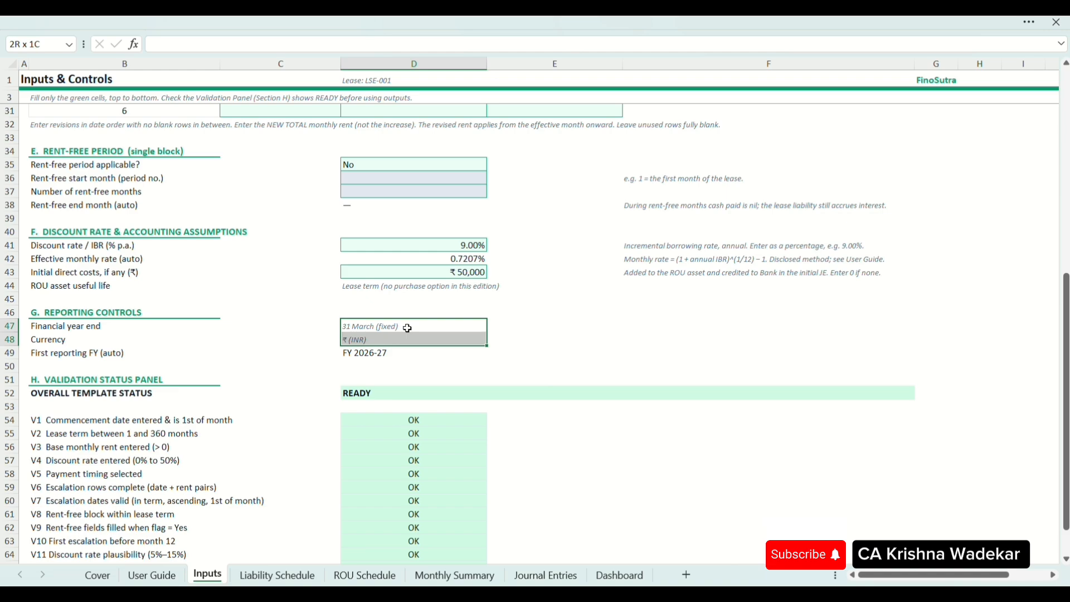
{"action": "key", "text": "shift+Down"}
{"action": "key", "text": "shift+space"}
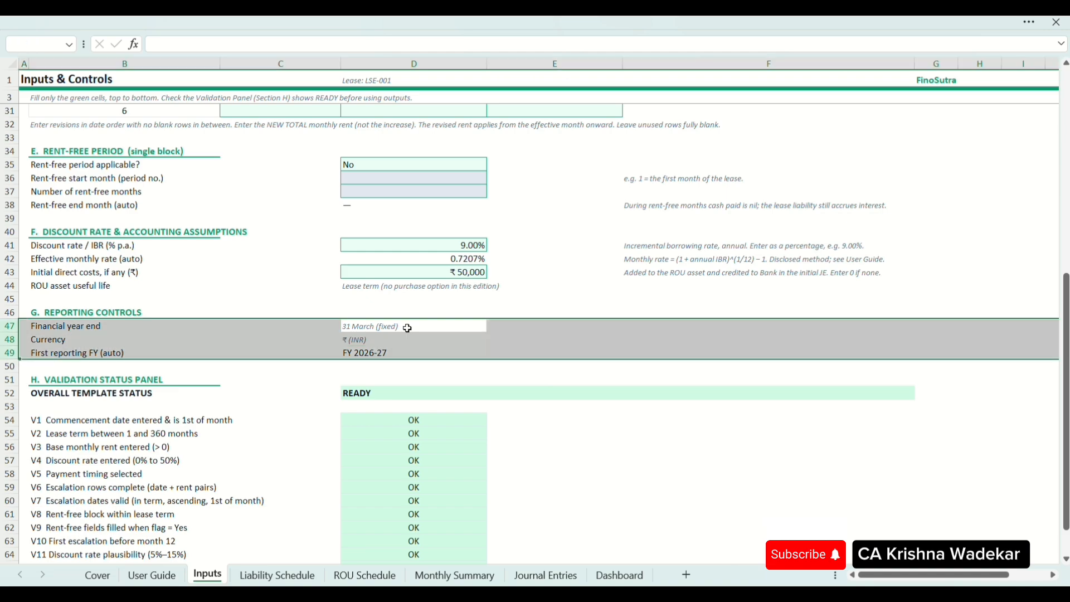
{"action": "key", "text": "Down"}
{"action": "key", "text": "Down"}
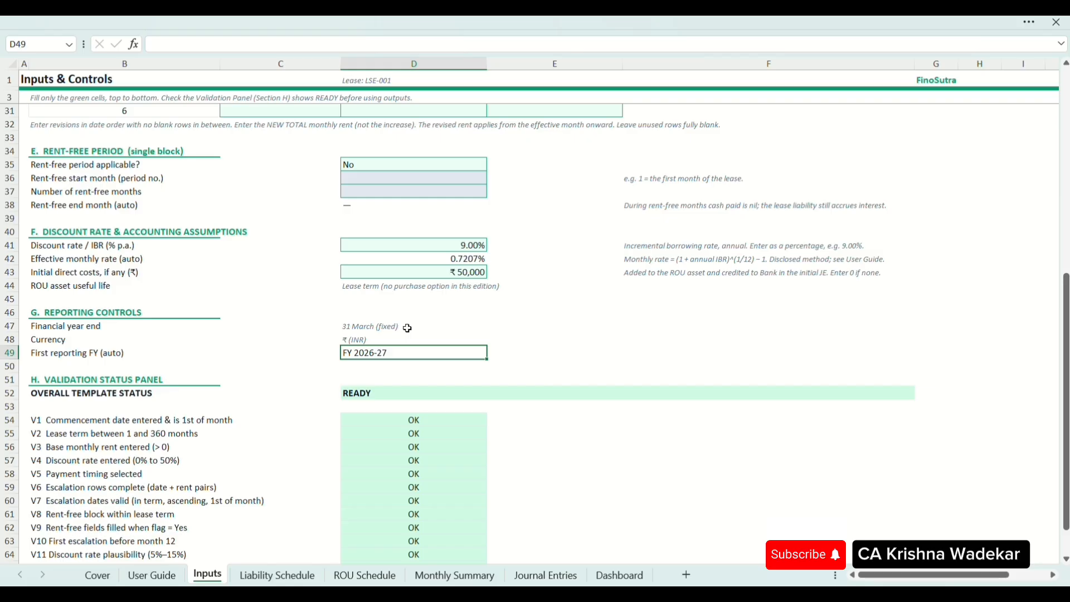
Step: Review the Validation Status Panel, from the overall template status through checks V1 to V14
{"action": "key", "text": "Down"}
{"action": "key", "text": "Down"}
{"action": "key", "text": "Left"}
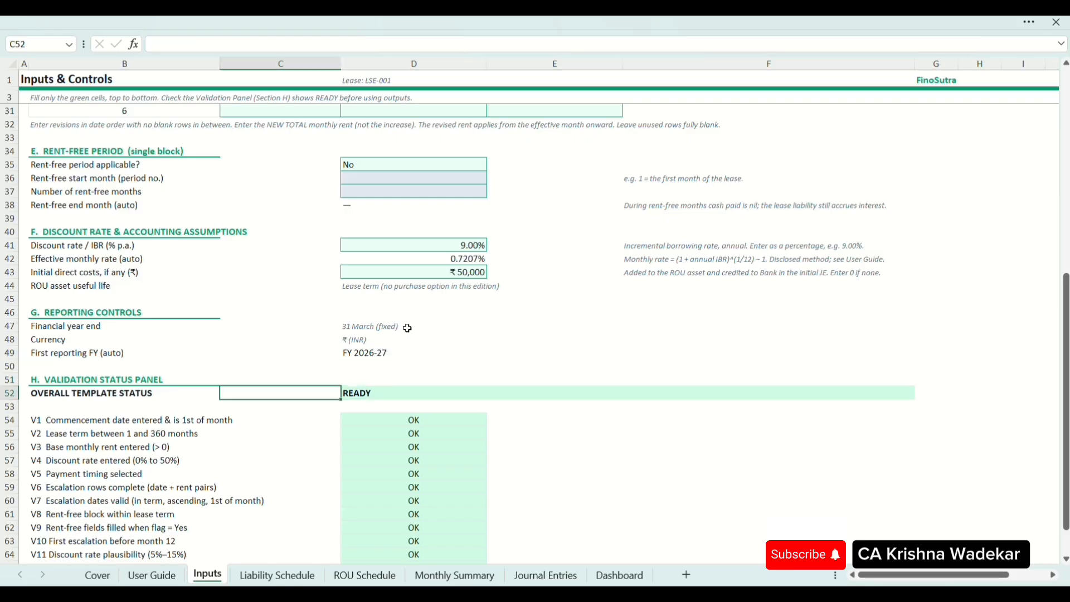
{"action": "key", "text": "Left"}
{"action": "scroll", "coordinate": [407, 327], "scroll_direction": "down", "scroll_amount": 1}
{"action": "scroll", "coordinate": [407, 328], "scroll_direction": "up", "scroll_amount": 2}
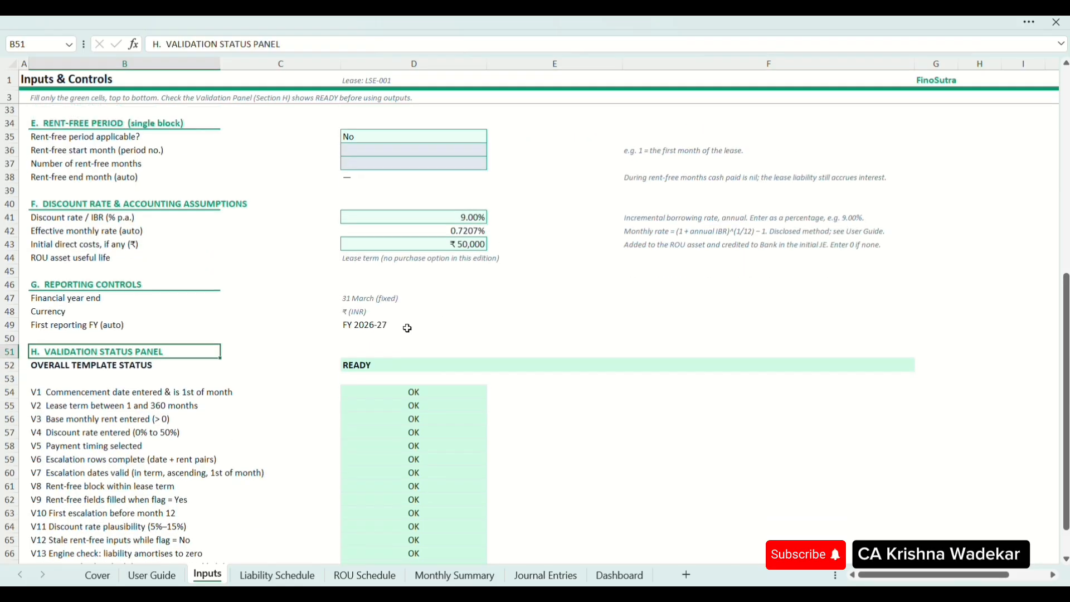
{"action": "scroll", "coordinate": [407, 328], "scroll_direction": "down", "scroll_amount": 3}
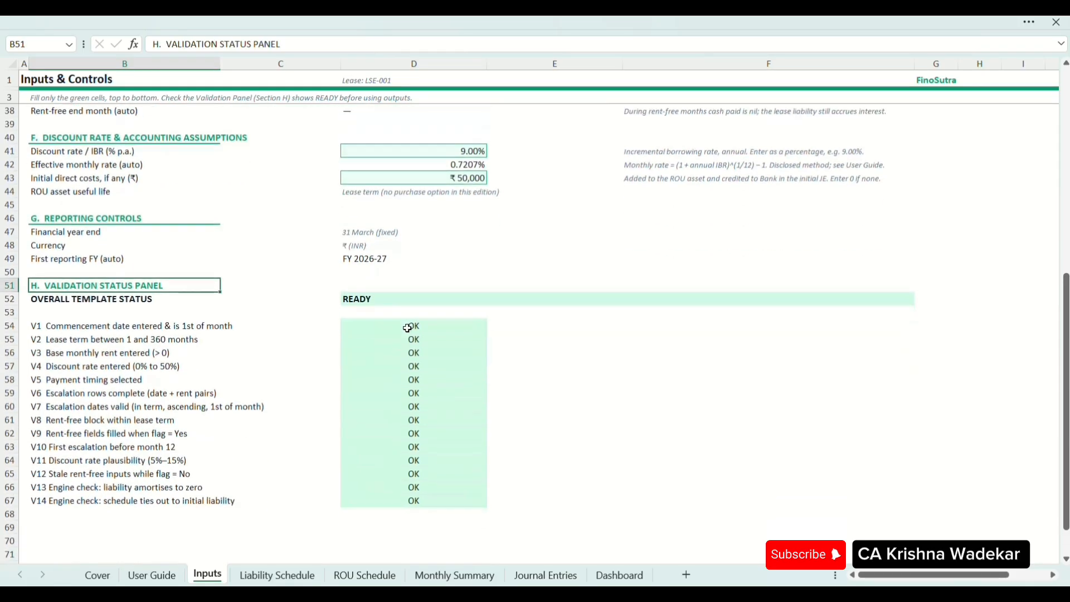
{"action": "left_click", "coordinate": [493, 269]}
{"action": "left_click", "coordinate": [587, 349]}
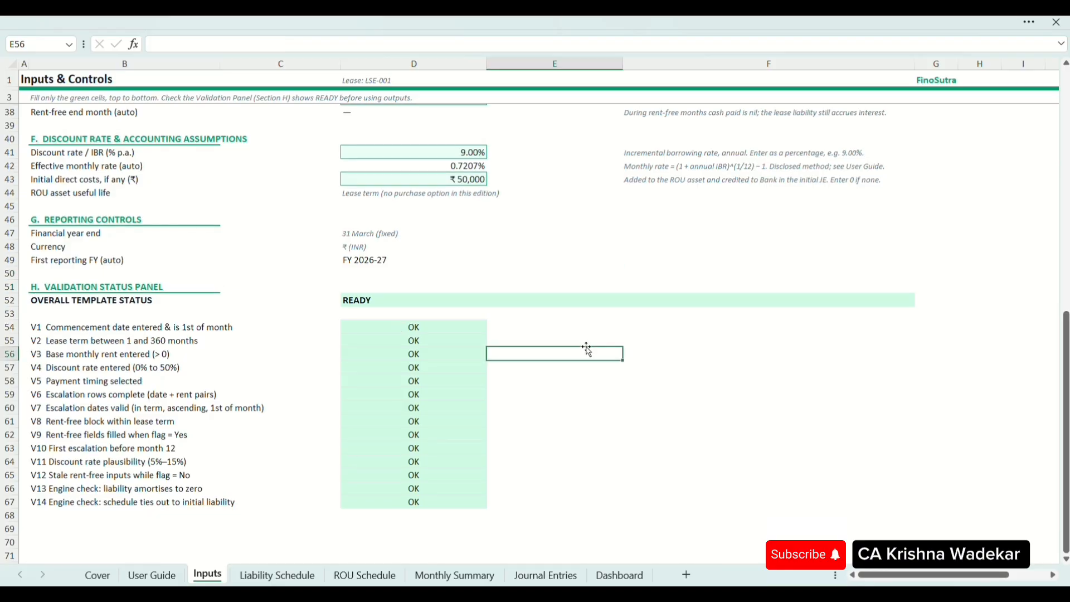
{"action": "scroll", "coordinate": [586, 349], "scroll_direction": "up", "scroll_amount": 1}
{"action": "scroll", "coordinate": [557, 359], "scroll_direction": "down", "scroll_amount": 4}
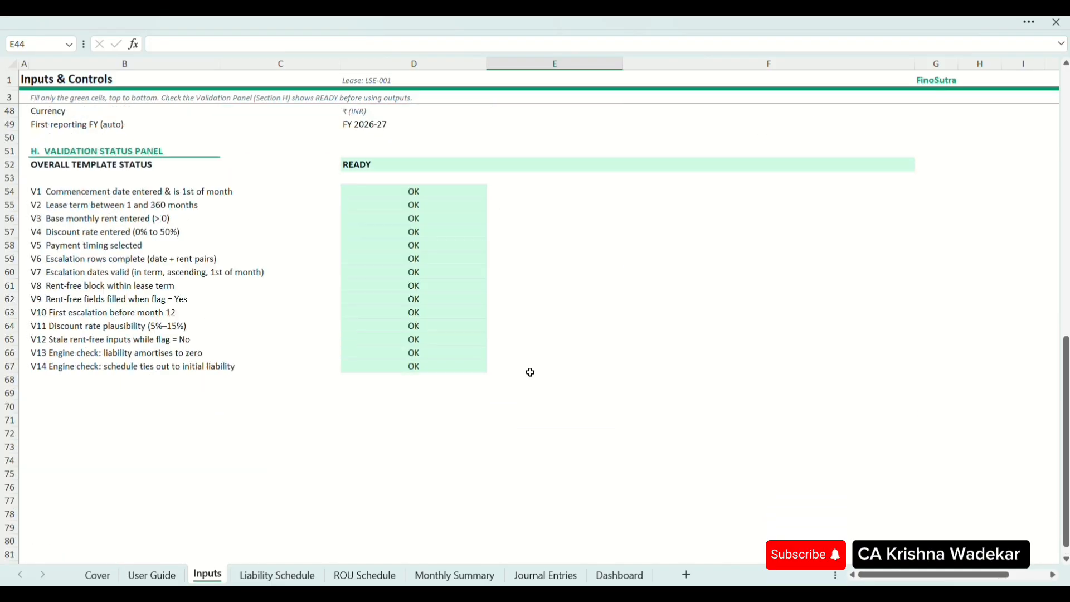
Step: Open the Liability Schedule sheet and go to the start of its Period column
{"action": "left_click", "coordinate": [277, 574]}
{"action": "left_click", "coordinate": [421, 353]}
{"action": "key", "text": "ctrl+Up"}
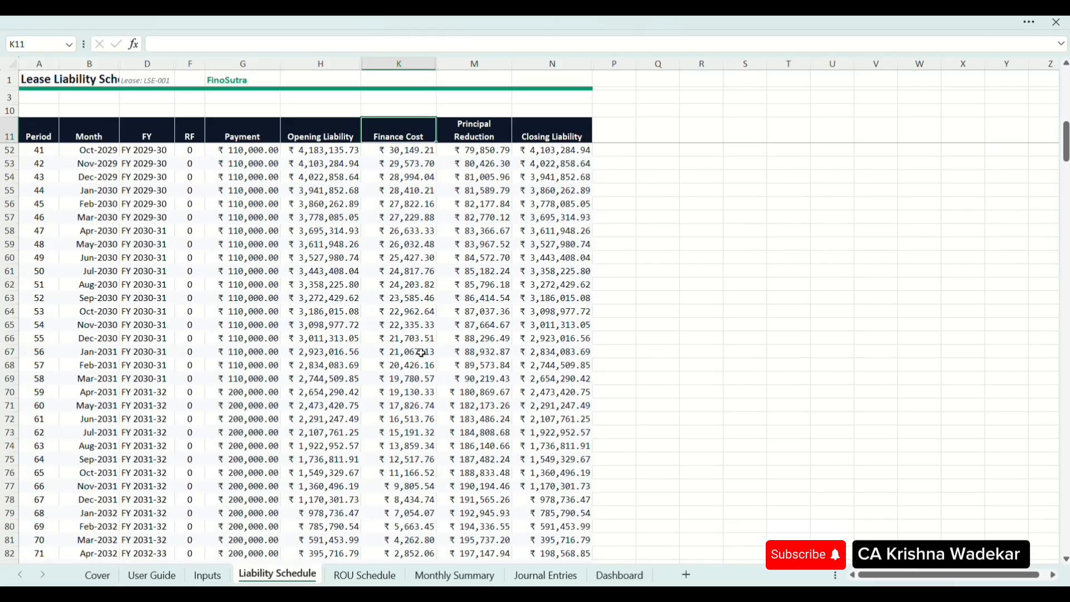
{"action": "key", "text": "Left"}
{"action": "key", "text": "Left"}
{"action": "key", "text": "Left"}
{"action": "key", "text": "Left"}
{"action": "key", "text": "Left"}
{"action": "key", "text": "Left"}
{"action": "key", "text": "Up"}
{"action": "key", "text": "Down"}
{"action": "key", "text": "Down"}
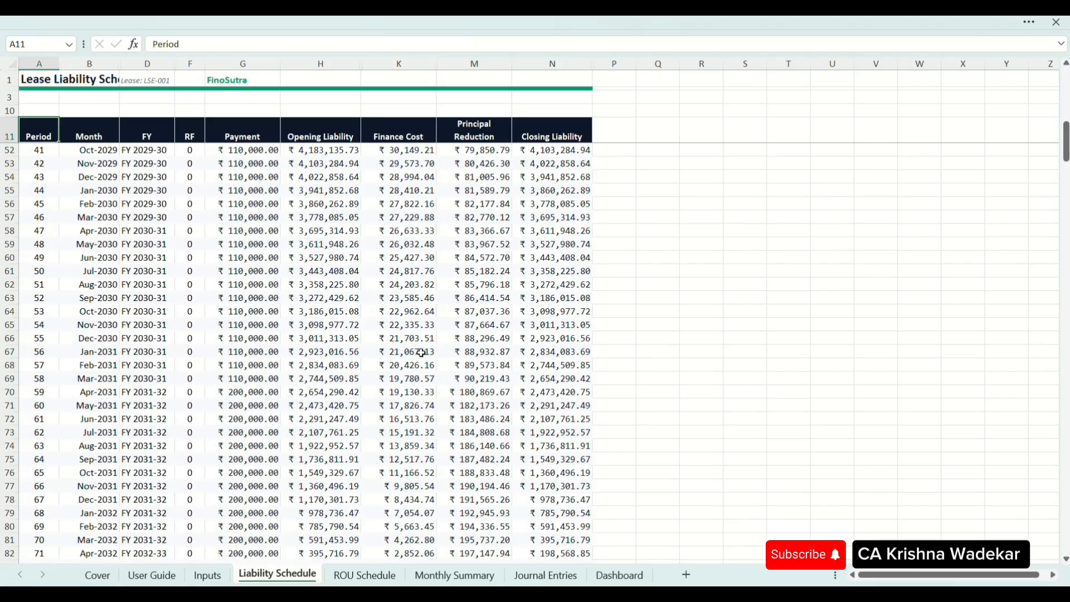
Step: Select the Period column's entries from period 1 down to the end of the schedule
{"action": "key", "text": "shift+Down"}
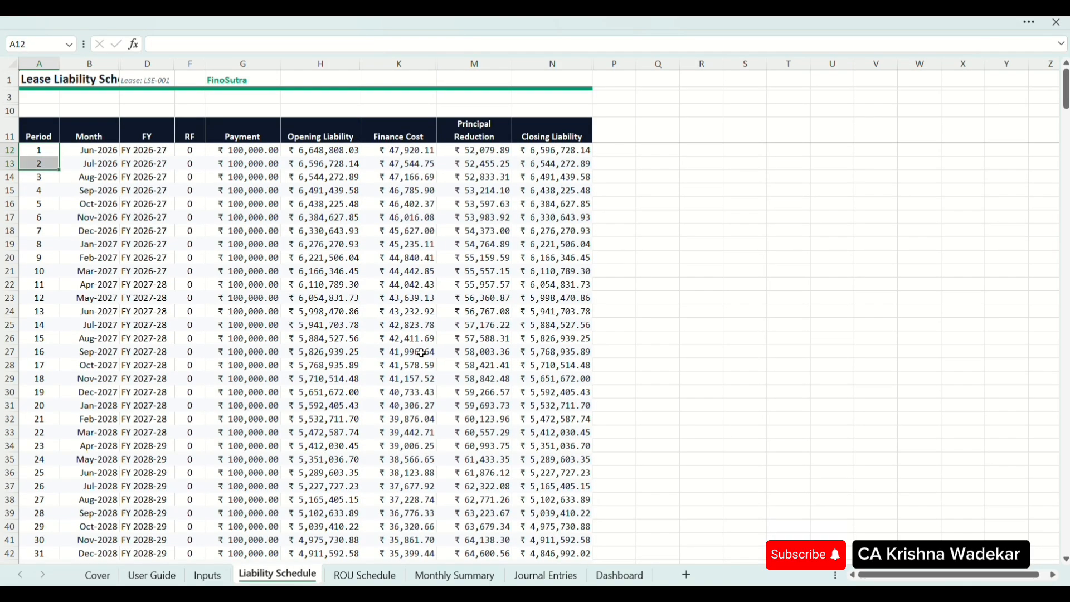
{"action": "key", "text": "shift+Down"}
{"action": "key", "text": "shift+Down"}
{"action": "key", "text": "shift+Down"}
{"action": "key", "text": "shift+Down"}
{"action": "key", "text": "shift+Down"}
{"action": "key", "text": "shift+Down"}
{"action": "key", "text": "shift+Down"}
{"action": "key", "text": "shift+Down"}
{"action": "key", "text": "shift+Down"}
{"action": "key", "text": "shift+Down"}
{"action": "key", "text": "shift+Down"}
{"action": "key", "text": "shift+Down"}
{"action": "key", "text": "shift+Down"}
{"action": "key", "text": "shift+Down"}
{"action": "key", "text": "shift+Down"}
{"action": "key", "text": "ctrl+shift+Down"}
Step: Follow the Period column down through the monthly rows, then return to its heading
{"action": "key", "text": "Down"}
{"action": "key", "text": "Up"}
{"action": "key", "text": "Down"}
{"action": "key", "text": "Down"}
{"action": "key", "text": "Down"}
{"action": "key", "text": "Down"}
{"action": "key", "text": "Down"}
{"action": "key", "text": "Down"}
{"action": "key", "text": "Down"}
{"action": "key", "text": "Down"}
{"action": "key", "text": "Down"}
{"action": "key", "text": "Down"}
{"action": "key", "text": "Down"}
{"action": "key", "text": "Down"}
{"action": "key", "text": "Down"}
{"action": "key", "text": "Down"}
{"action": "key", "text": "Down"}
{"action": "key", "text": "Down"}
{"action": "key", "text": "Down"}
{"action": "key", "text": "Down"}
{"action": "key", "text": "Down"}
{"action": "key", "text": "Down"}
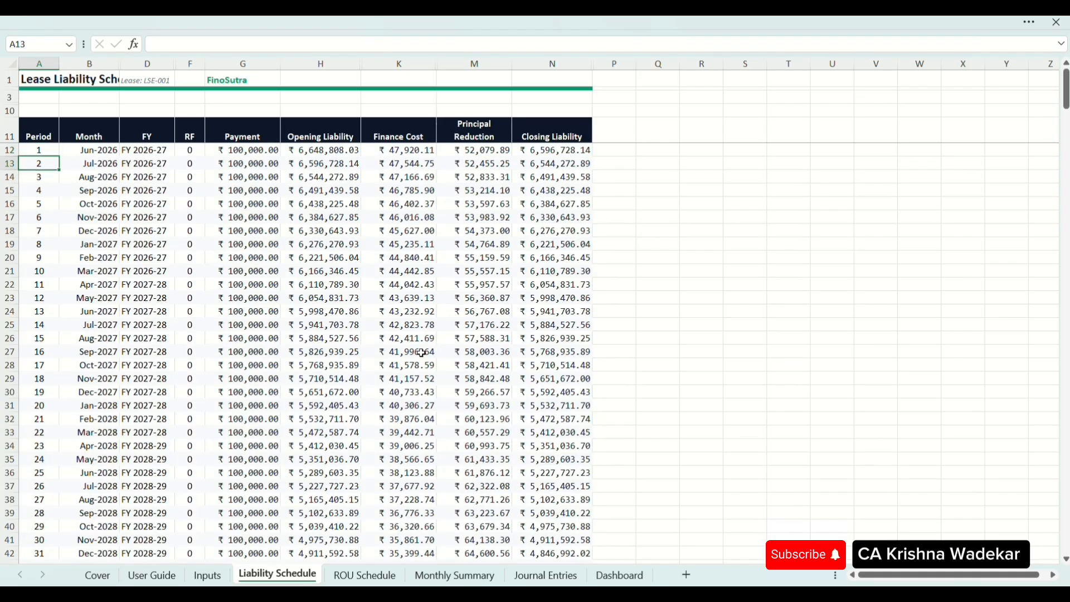
{"action": "key", "text": "Down"}
{"action": "key", "text": "Down"}
{"action": "key", "text": "Down"}
{"action": "key", "text": "Down"}
{"action": "key", "text": "Down"}
{"action": "key", "text": "Down"}
{"action": "key", "text": "Down"}
{"action": "key", "text": "Down"}
{"action": "key", "text": "Down"}
{"action": "key", "text": "Down"}
{"action": "key", "text": "Down"}
{"action": "key", "text": "Down"}
{"action": "key", "text": "Down"}
{"action": "key", "text": "Down"}
{"action": "key", "text": "Down"}
{"action": "key", "text": "Down"}
{"action": "key", "text": "Down"}
{"action": "key", "text": "Down"}
{"action": "key", "text": "Down"}
{"action": "key", "text": "Down"}
{"action": "key", "text": "ctrl+Up"}
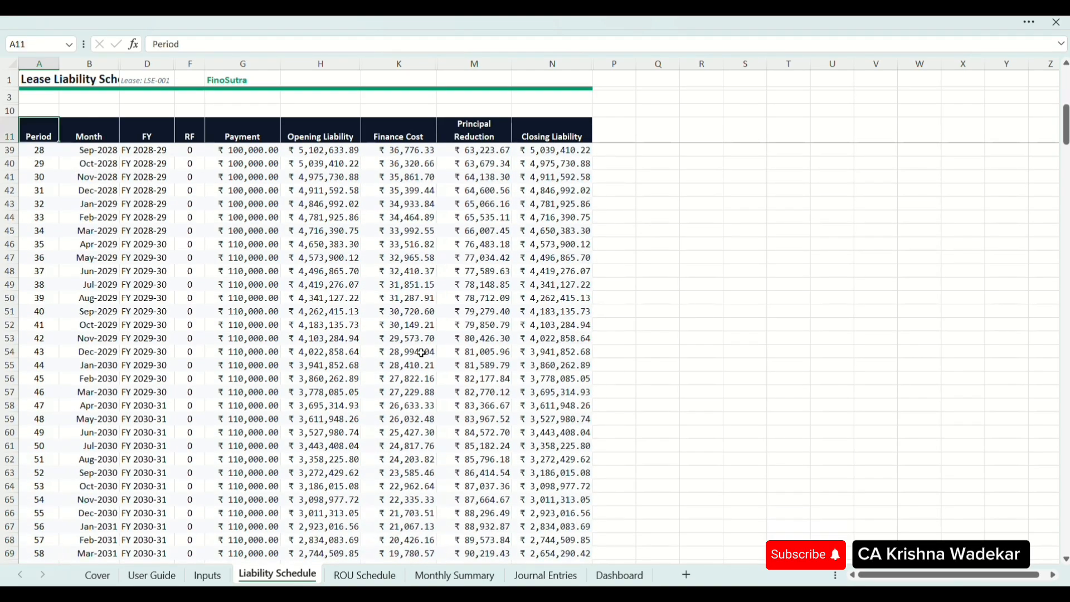
Step: Go across the schedule headings from Period and highlight the Opening Liability and Finance Cost columns
{"action": "key", "text": "Right"}
{"action": "key", "text": "Left"}
{"action": "key", "text": "Right"}
{"action": "key", "text": "Right"}
{"action": "key", "text": "Right"}
{"action": "key", "text": "Right"}
{"action": "key", "text": "Right"}
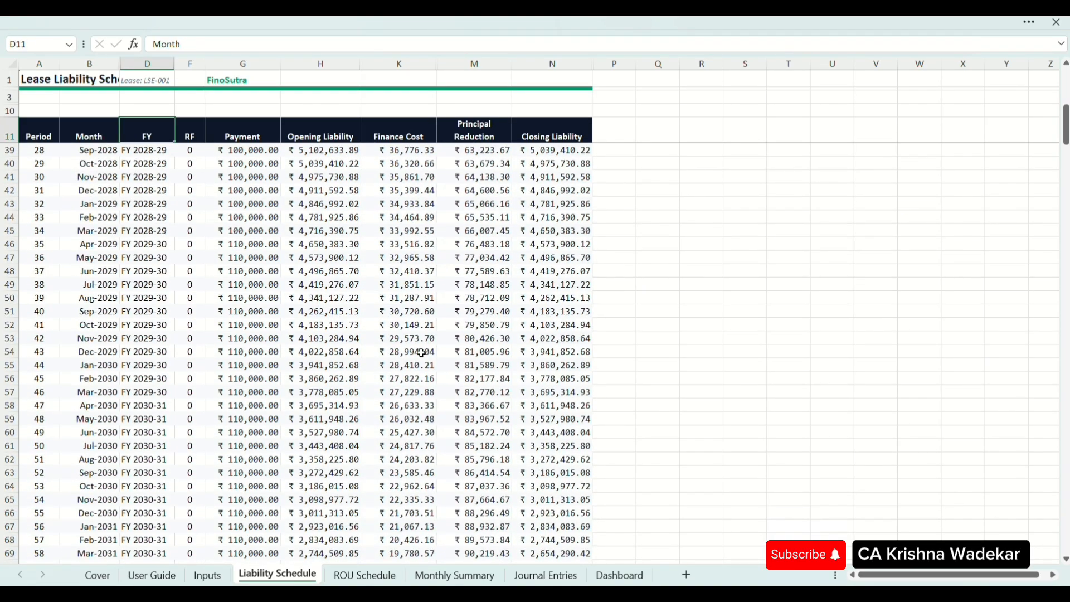
{"action": "key", "text": "ctrl+space"}
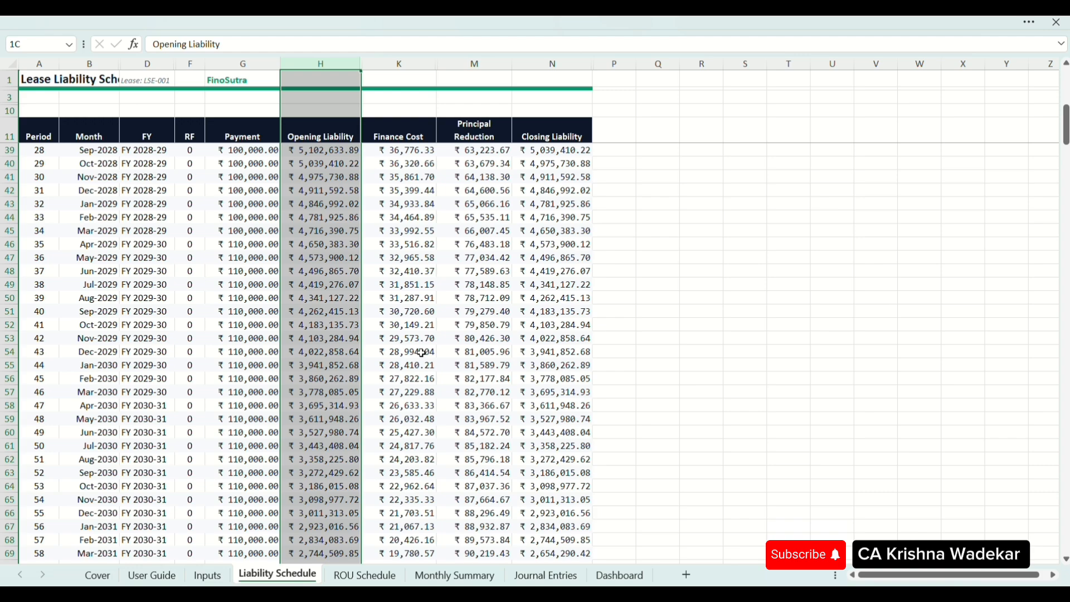
{"action": "key", "text": "Right"}
{"action": "key", "text": "ctrl+space"}
{"action": "key", "text": "Right"}
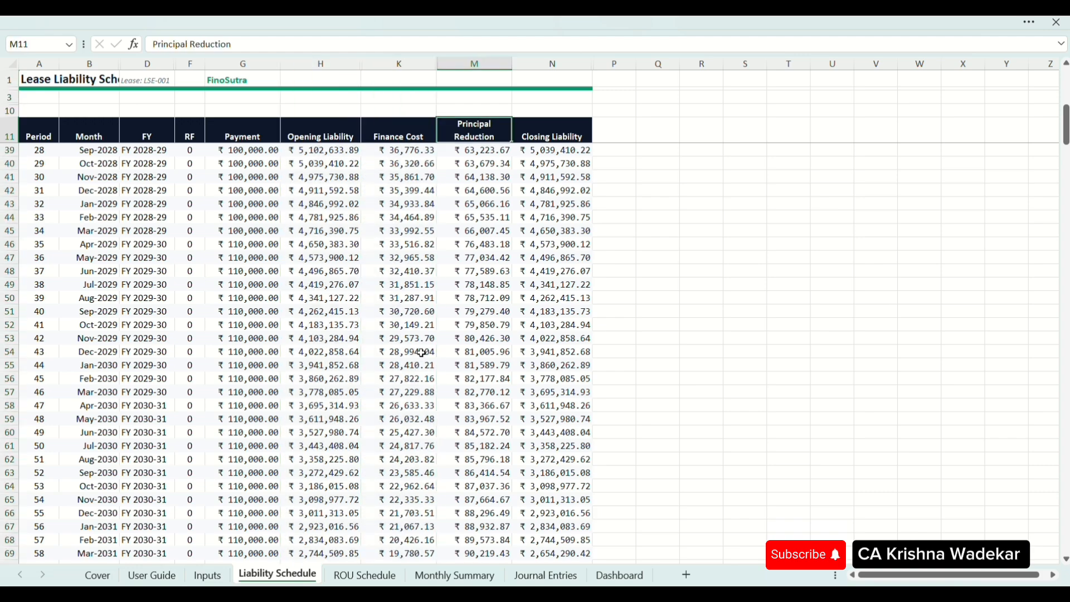
Step: Highlight the Payment, Principal Reduction and Closing Liability columns one after another
{"action": "key", "text": "Right"}
{"action": "key", "text": "Left"}
{"action": "key", "text": "Left"}
{"action": "key", "text": "Left"}
{"action": "key", "text": "Left"}
{"action": "key", "text": "ctrl+space"}
{"action": "key", "text": "Right"}
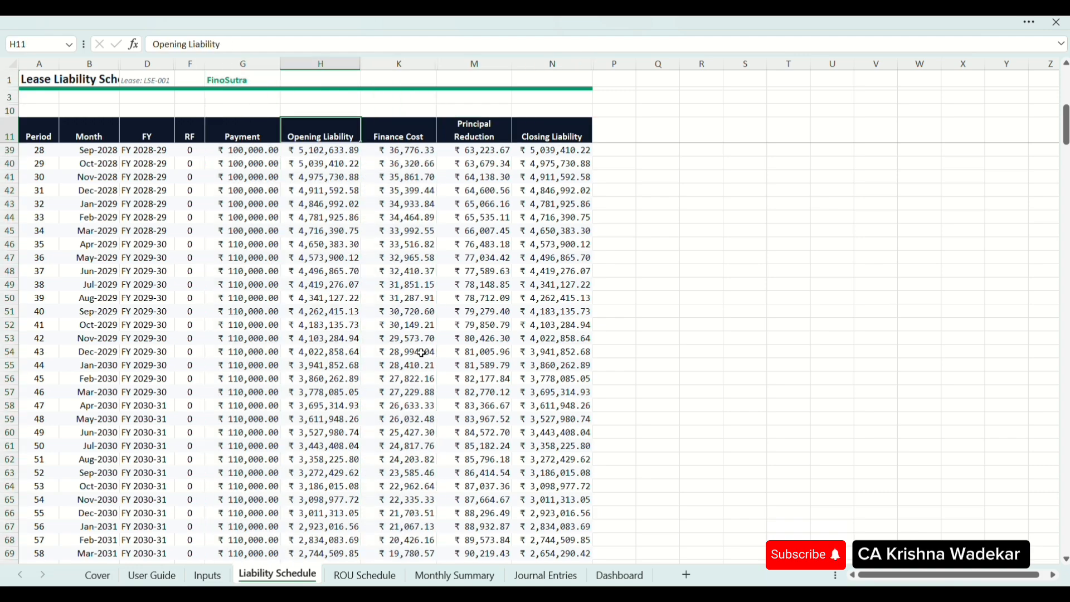
{"action": "key", "text": "Right"}
{"action": "key", "text": "Right"}
{"action": "key", "text": "ctrl+space"}
{"action": "key", "text": "Right"}
{"action": "key", "text": "ctrl+space"}
Step: Trace the Closing Liability column from the first months down to the final period, 72
{"action": "key", "text": "Down"}
{"action": "key", "text": "Down"}
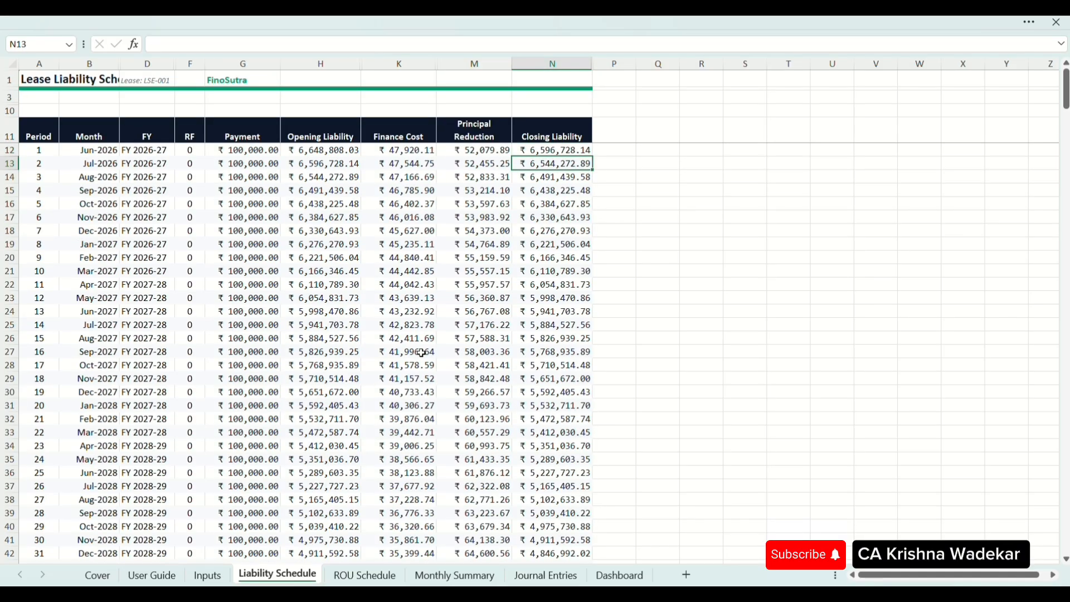
{"action": "key", "text": "Down"}
{"action": "key", "text": "Down"}
{"action": "key", "text": "Down"}
{"action": "key", "text": "Down"}
{"action": "key", "text": "Down"}
{"action": "key", "text": "Down"}
{"action": "key", "text": "Down"}
{"action": "key", "text": "Down"}
{"action": "key", "text": "Down"}
{"action": "key", "text": "Down"}
{"action": "key", "text": "Down"}
{"action": "key", "text": "Down"}
{"action": "key", "text": "Down"}
{"action": "key", "text": "Down"}
{"action": "key", "text": "Down"}
{"action": "key", "text": "Down"}
{"action": "key", "text": "Down"}
{"action": "key", "text": "Down"}
{"action": "key", "text": "Down"}
{"action": "key", "text": "Down"}
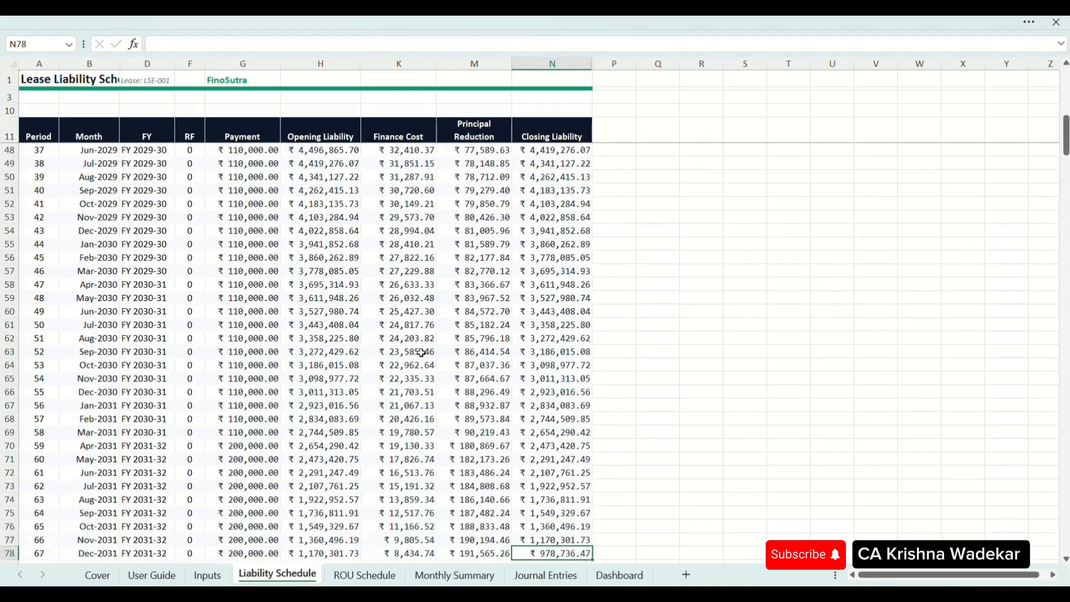
{"action": "key", "text": "Up"}
{"action": "key", "text": "Up"}
{"action": "key", "text": "Up"}
{"action": "key", "text": "Up"}
{"action": "key", "text": "Up"}
{"action": "key", "text": "Up"}
{"action": "key", "text": "Up"}
{"action": "key", "text": "Up"}
{"action": "key", "text": "Up"}
{"action": "key", "text": "Up"}
{"action": "key", "text": "Up"}
{"action": "key", "text": "Up"}
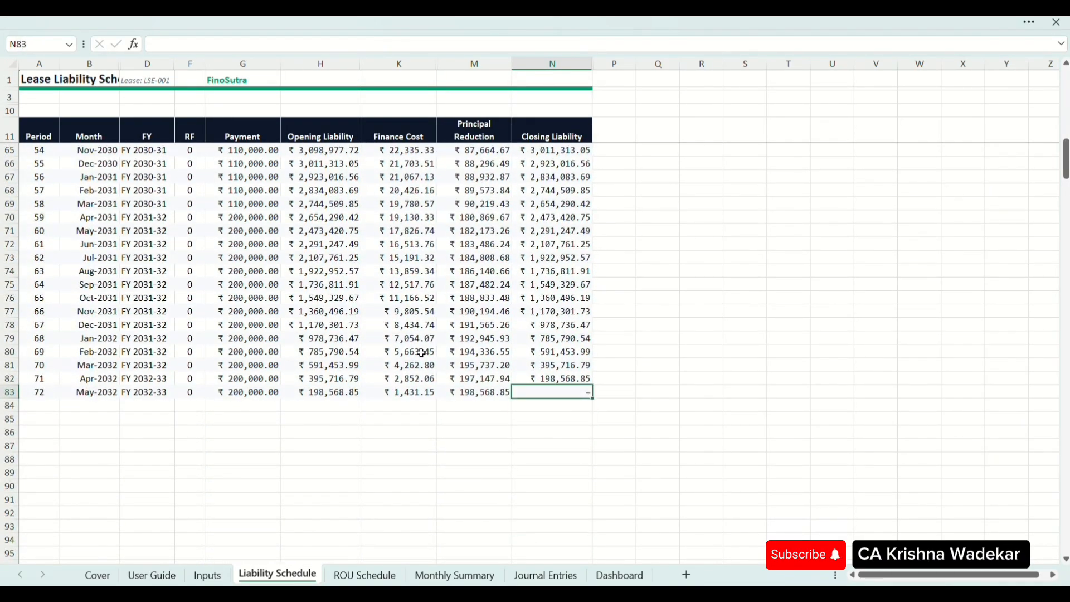
Step: Return to the top of the schedule and select the Opening Liability amount for period 1
{"action": "key", "text": "Left"}
{"action": "key", "text": "ctrl+Up"}
{"action": "key", "text": "Left"}
{"action": "key", "text": "Left"}
{"action": "key", "text": "Down"}
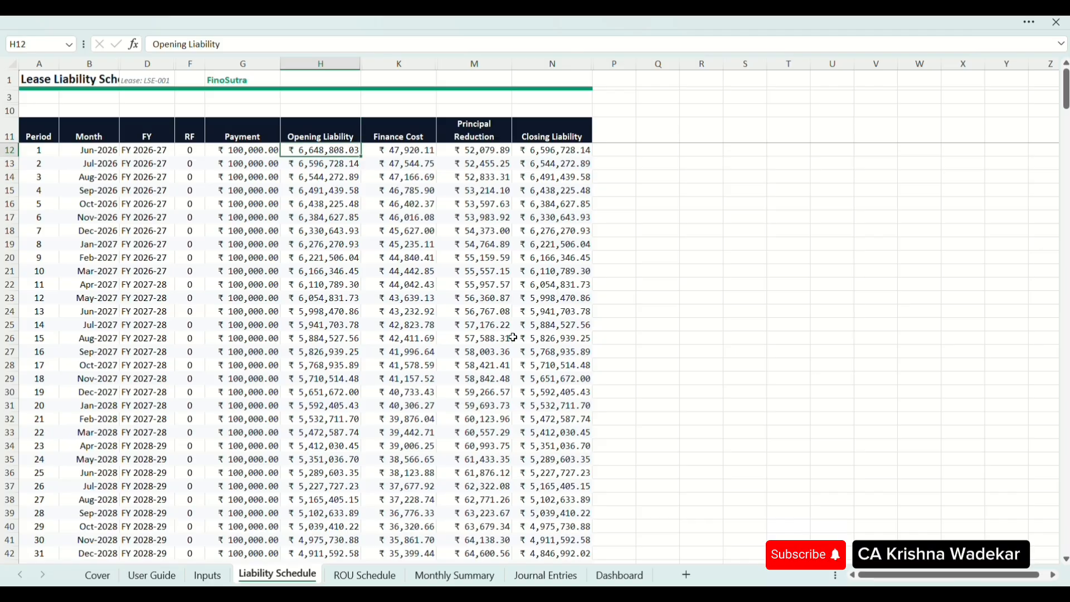
Step: Highlight the Finance Cost column from the first periods down to period 46
{"action": "key", "text": "Down"}
{"action": "key", "text": "Up"}
{"action": "key", "text": "Right"}
{"action": "key", "text": "Down"}
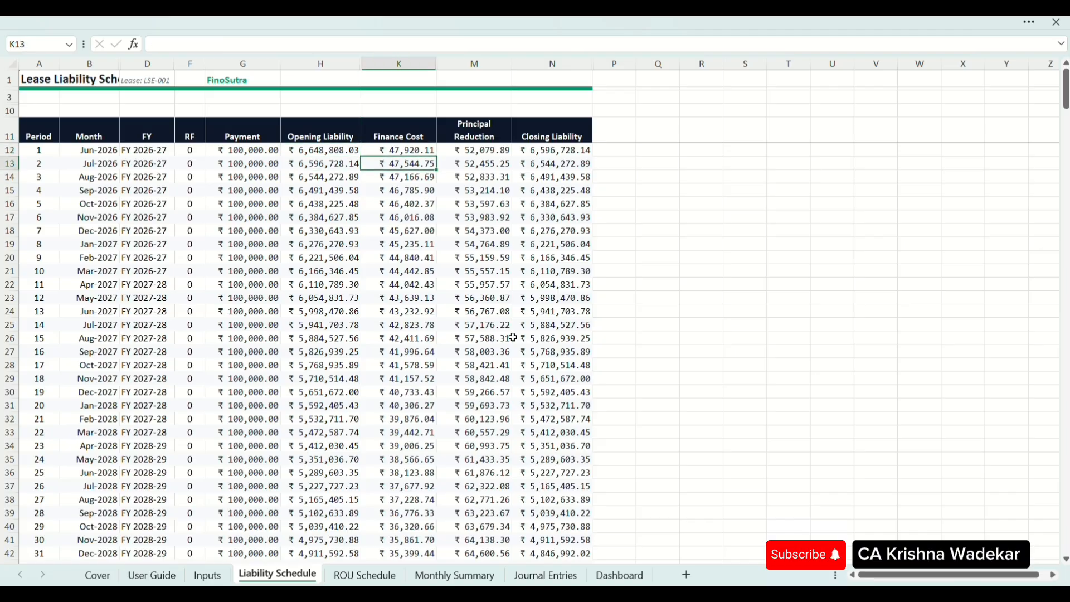
{"action": "key", "text": "shift+Down"}
{"action": "key", "text": "shift+Down"}
{"action": "key", "text": "shift+Down"}
{"action": "key", "text": "shift+Down"}
{"action": "key", "text": "shift+Down"}
{"action": "key", "text": "shift+Down"}
{"action": "key", "text": "shift+Down"}
{"action": "key", "text": "shift+Down"}
{"action": "key", "text": "shift+Down"}
{"action": "key", "text": "shift+Down"}
{"action": "key", "text": "shift+Down"}
{"action": "key", "text": "shift+Down"}
{"action": "key", "text": "shift+Down"}
{"action": "key", "text": "shift+Down"}
{"action": "key", "text": "shift+Down"}
{"action": "key", "text": "shift+Down"}
{"action": "key", "text": "shift+Down"}
{"action": "key", "text": "shift+Down"}
{"action": "key", "text": "shift+Down"}
{"action": "key", "text": "shift+Down"}
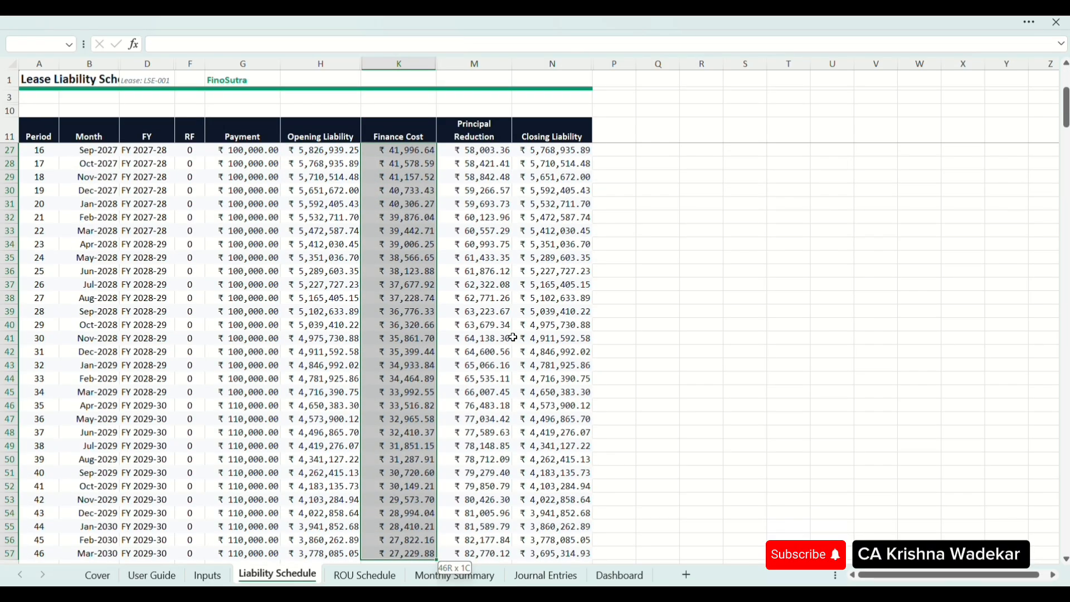
Step: Return to the top of the schedule and trace the Opening Liability column down to period 30
{"action": "key", "text": "ctrl+shift+Up"}
{"action": "key", "text": "Left"}
{"action": "key", "text": "Down"}
{"action": "key", "text": "Down"}
{"action": "key", "text": "Down"}
{"action": "key", "text": "Down"}
{"action": "key", "text": "Down"}
{"action": "key", "text": "Down"}
{"action": "key", "text": "Down"}
{"action": "key", "text": "Down"}
{"action": "key", "text": "Down"}
{"action": "key", "text": "Down"}
{"action": "key", "text": "Down"}
{"action": "key", "text": "Down"}
{"action": "key", "text": "Down"}
{"action": "key", "text": "Down"}
{"action": "key", "text": "Down"}
{"action": "key", "text": "Down"}
{"action": "key", "text": "Down"}
{"action": "key", "text": "Down"}
{"action": "key", "text": "Down"}
{"action": "key", "text": "Down"}
{"action": "key", "text": "Down"}
{"action": "key", "text": "Down"}
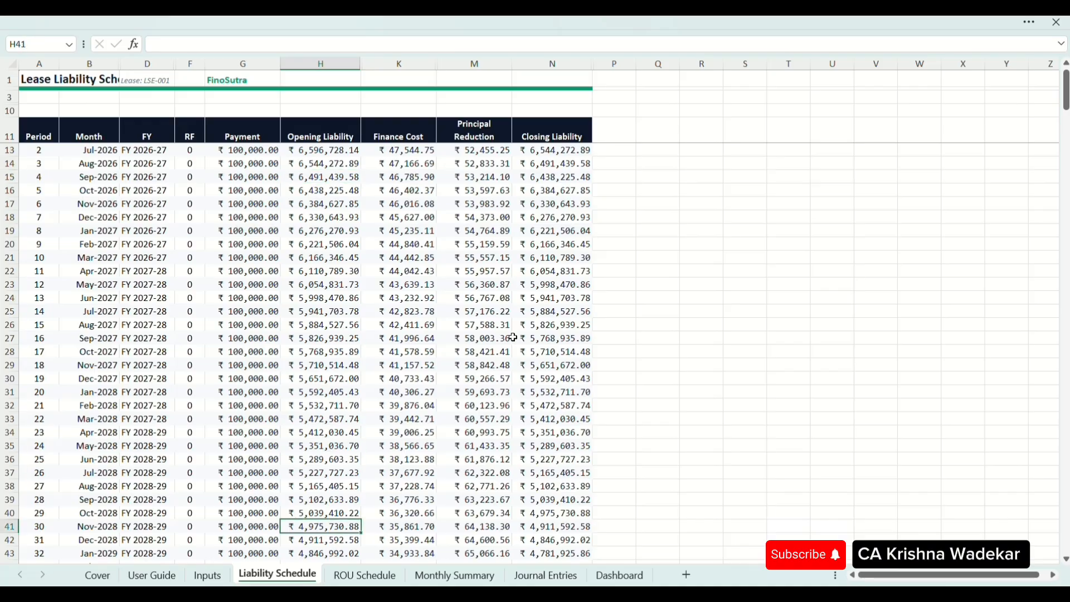
Step: Trace the Finance Cost column from period 30 down to period 64
{"action": "key", "text": "Left"}
{"action": "key", "text": "Right"}
{"action": "key", "text": "Right"}
{"action": "key", "text": "Down"}
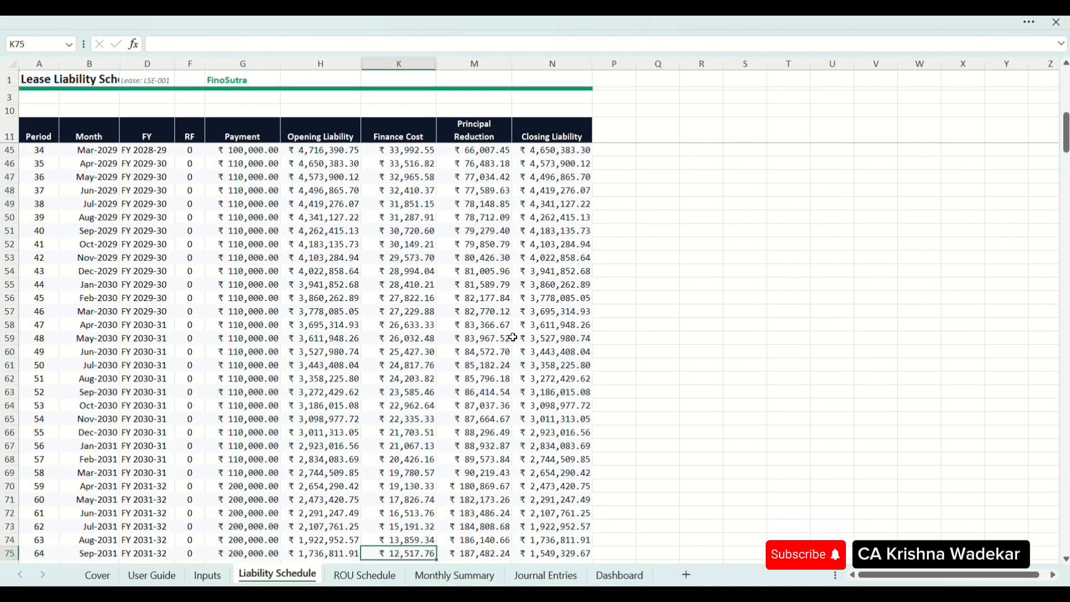
Step: Follow the Closing Liability column down to the final period, 72
{"action": "key", "text": "Right"}
{"action": "key", "text": "Down"}
{"action": "key", "text": "Right"}
{"action": "key", "text": "Down"}
{"action": "key", "text": "Down"}
{"action": "key", "text": "Down"}
{"action": "key", "text": "Down"}
{"action": "key", "text": "Down"}
{"action": "key", "text": "Down"}
{"action": "key", "text": "Down"}
{"action": "key", "text": "Down"}
{"action": "key", "text": "Down"}
{"action": "key", "text": "Down"}
{"action": "key", "text": "Down"}
{"action": "key", "text": "Down"}
{"action": "key", "text": "Down"}
{"action": "key", "text": "Down"}
{"action": "key", "text": "Down"}
{"action": "key", "text": "Down"}
{"action": "key", "text": "Down"}
{"action": "key", "text": "Down"}
{"action": "key", "text": "Down"}
{"action": "key", "text": "Down"}
{"action": "key", "text": "Down"}
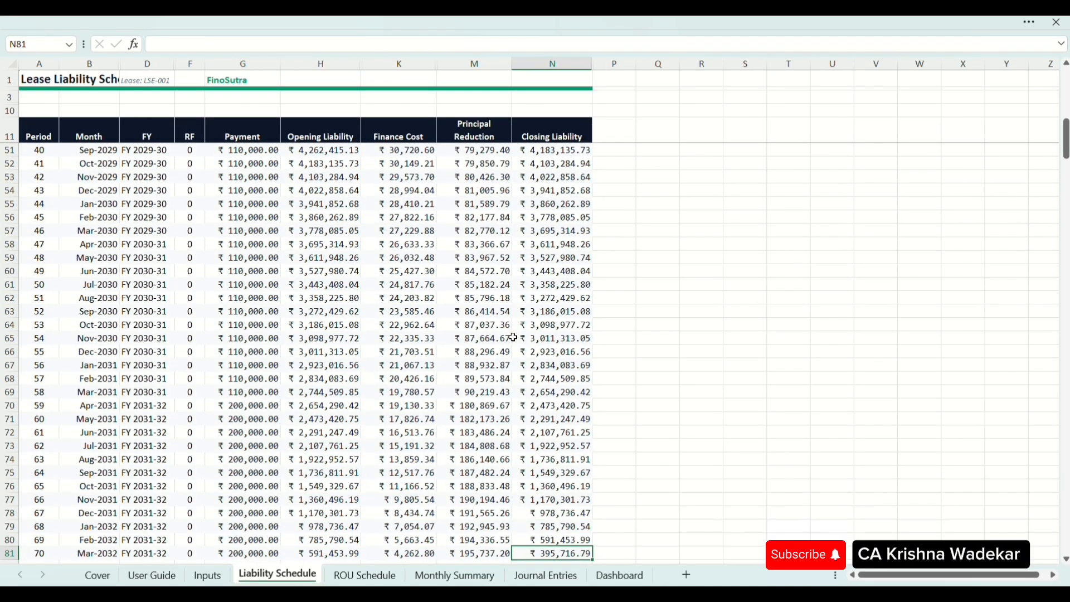
{"action": "key", "text": "Up"}
{"action": "key", "text": "Up"}
{"action": "key", "text": "ctrl+Up"}
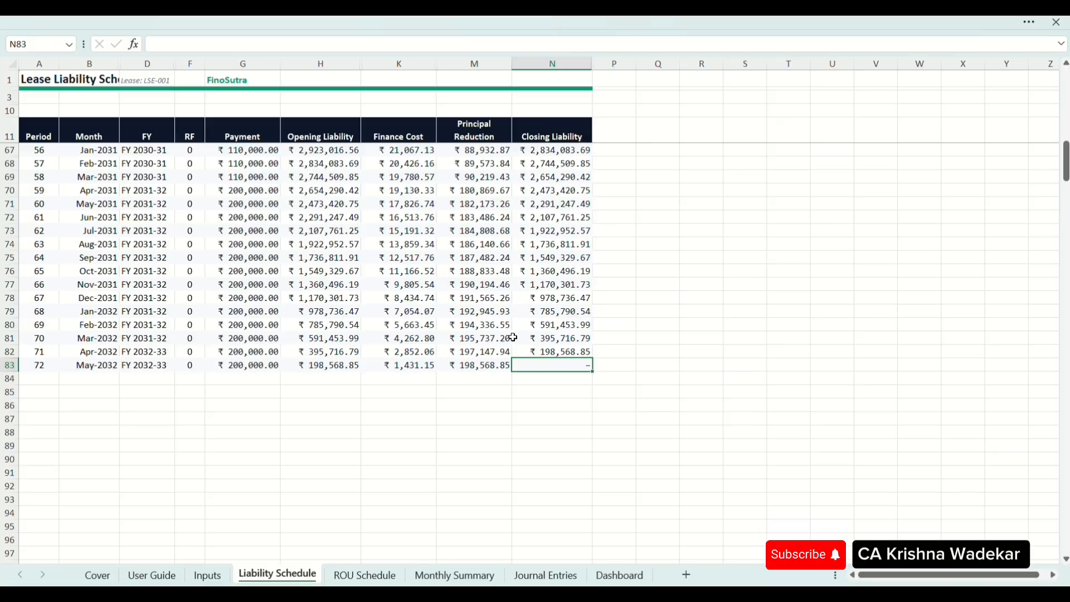
Step: Go across the period 72 row from Closing Liability towards its earlier columns and back
{"action": "key", "text": "shift+space"}
{"action": "key", "text": "shift+BackSpace"}
{"action": "key", "text": "Left"}
{"action": "key", "text": "Left"}
{"action": "key", "text": "Left"}
{"action": "key", "text": "Left"}
{"action": "key", "text": "Left"}
{"action": "key", "text": "Left"}
{"action": "key", "text": "Right"}
{"action": "key", "text": "Right"}
{"action": "key", "text": "Right"}
{"action": "key", "text": "Right"}
{"action": "key", "text": "Right"}
{"action": "key", "text": "Right"}
{"action": "key", "text": "Up"}
{"action": "key", "text": "Left"}
{"action": "key", "text": "Left"}
{"action": "key", "text": "Left"}
Step: Return to the top of the Opening Liability column and go down through its first months
{"action": "key", "text": "ctrl+Up"}
{"action": "key", "text": "Down"}
{"action": "key", "text": "Down"}
{"action": "key", "text": "Down"}
{"action": "key", "text": "Down"}
{"action": "key", "text": "Down"}
{"action": "key", "text": "Down"}
{"action": "key", "text": "Down"}
{"action": "key", "text": "Down"}
{"action": "key", "text": "Down"}
{"action": "key", "text": "Down"}
{"action": "key", "text": "Down"}
{"action": "key", "text": "Down"}
{"action": "key", "text": "Down"}
{"action": "key", "text": "Down"}
{"action": "key", "text": "Down"}
{"action": "key", "text": "Down"}
{"action": "key", "text": "Down"}
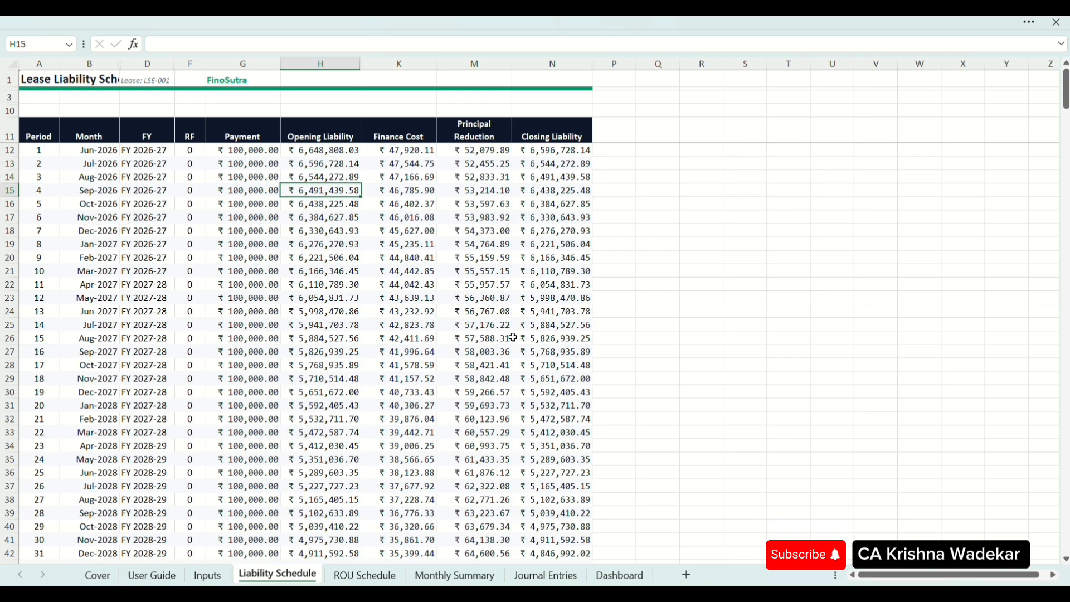
Step: Trace the Payment column from the early months down to the end of the schedule
{"action": "key", "text": "Left"}
{"action": "key", "text": "Down"}
{"action": "key", "text": "Down"}
{"action": "key", "text": "Down"}
{"action": "key", "text": "Down"}
{"action": "key", "text": "Down"}
{"action": "key", "text": "Down"}
{"action": "key", "text": "Down"}
{"action": "key", "text": "Down"}
{"action": "key", "text": "Down"}
{"action": "key", "text": "Down"}
{"action": "key", "text": "Down"}
{"action": "key", "text": "Down"}
{"action": "key", "text": "Down"}
{"action": "key", "text": "Down"}
{"action": "key", "text": "Down"}
{"action": "key", "text": "Down"}
{"action": "key", "text": "Down"}
{"action": "key", "text": "Down"}
{"action": "key", "text": "Down"}
{"action": "key", "text": "Down"}
{"action": "key", "text": "Down"}
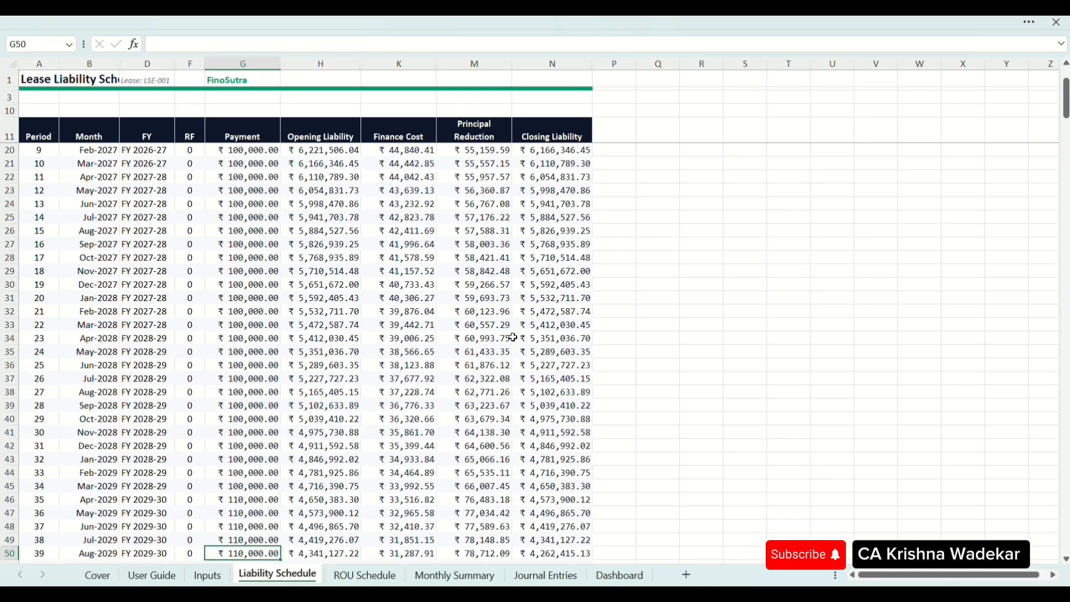
{"action": "key", "text": "Down"}
{"action": "key", "text": "Down"}
{"action": "key", "text": "Up"}
{"action": "key", "text": "Up"}
{"action": "key", "text": "Up"}
{"action": "key", "text": "Up"}
{"action": "key", "text": "Up"}
{"action": "key", "text": "Up"}
{"action": "key", "text": "Up"}
{"action": "key", "text": "Up"}
{"action": "key", "text": "Left"}
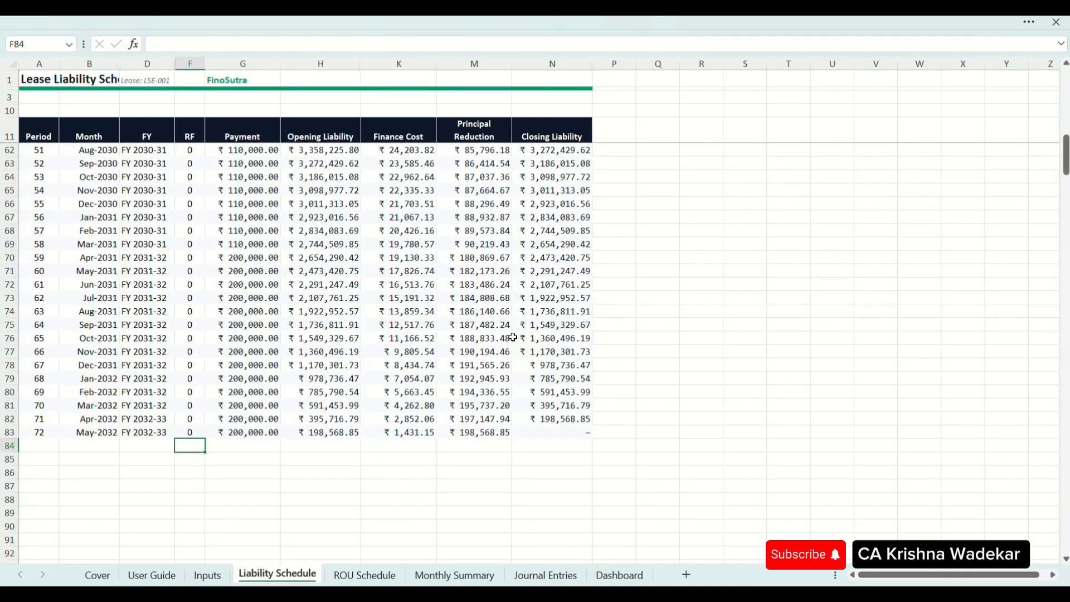
Step: Go across the last schedule rows from RF to the Closing Liability amount for period 72
{"action": "key", "text": "Up"}
{"action": "key", "text": "Up"}
{"action": "key", "text": "Left"}
{"action": "key", "text": "Right"}
{"action": "key", "text": "Right"}
{"action": "key", "text": "Right"}
{"action": "key", "text": "Right"}
{"action": "key", "text": "Right"}
{"action": "key", "text": "Right"}
{"action": "key", "text": "Down"}
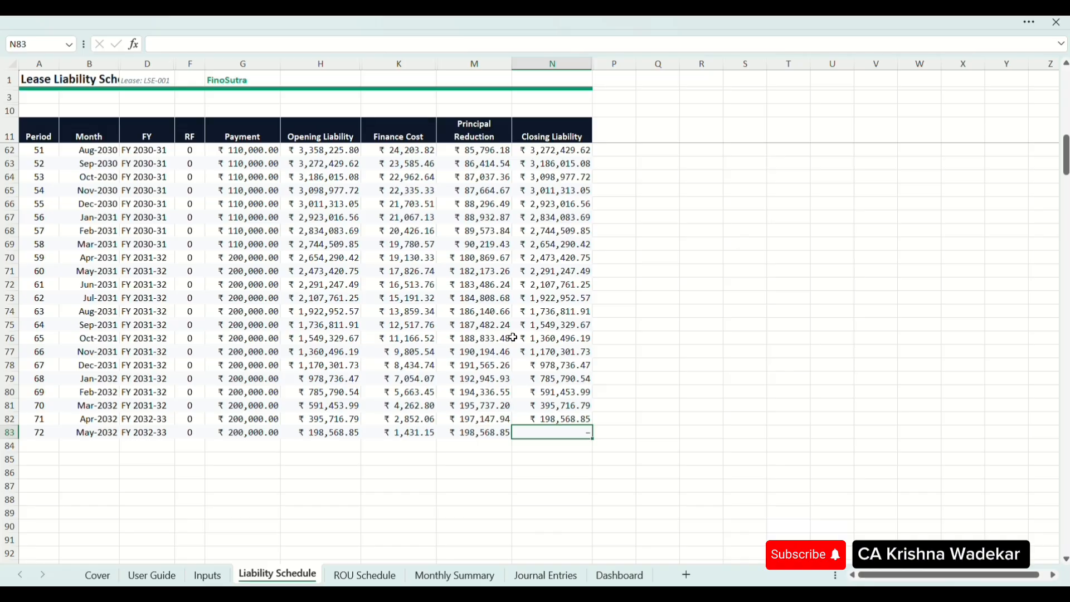
Step: Return to the top of the schedule and select the Closing Liability amount for period 5
{"action": "scroll", "coordinate": [513, 337], "scroll_direction": "up", "scroll_amount": 17}
{"action": "left_click", "coordinate": [544, 204]}
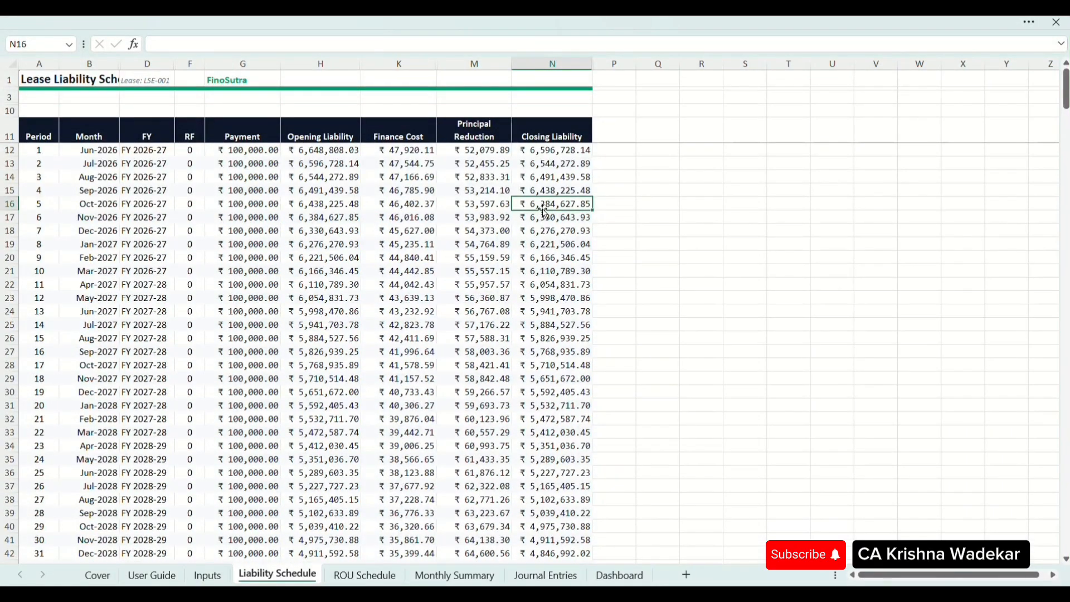
Step: Open the ROU Schedule sheet and go up to the initial direct costs amount in the initial ROU asset summary
{"action": "left_click", "coordinate": [368, 579]}
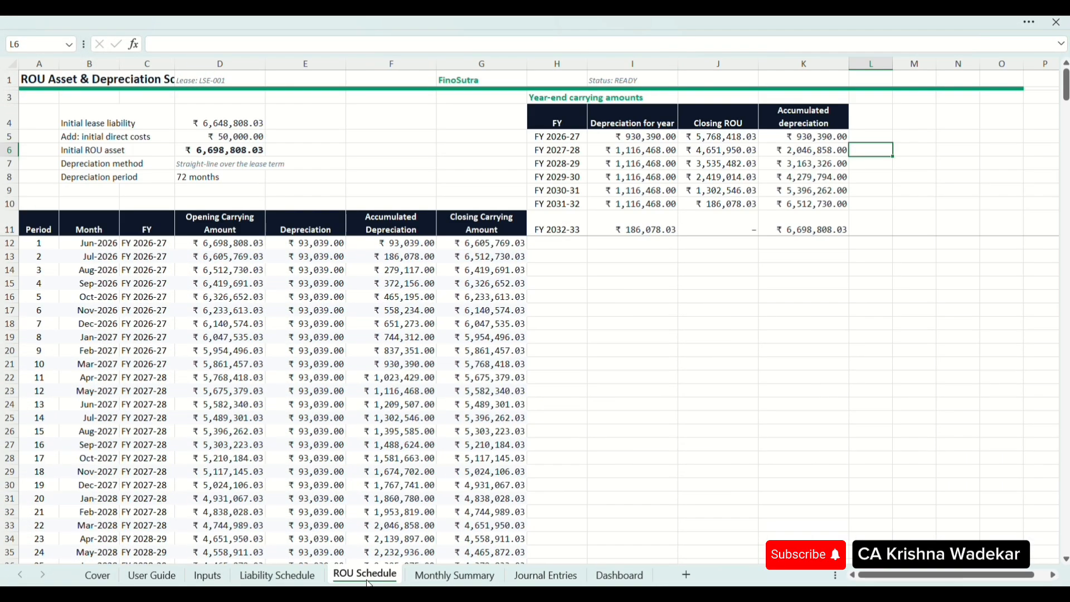
{"action": "left_click", "coordinate": [270, 230]}
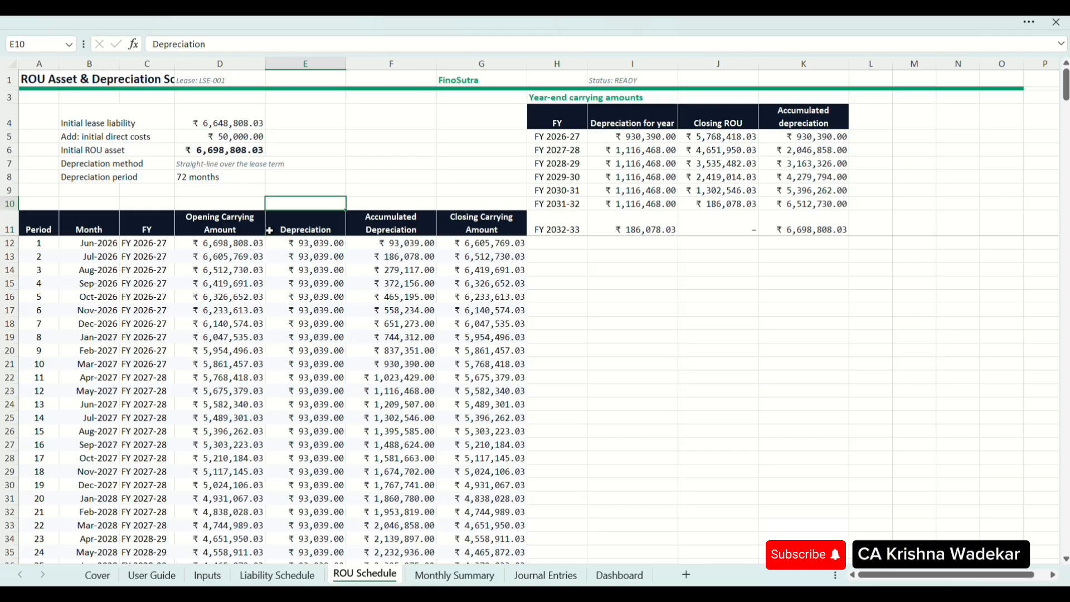
{"action": "key", "text": "Up"}
{"action": "key", "text": "Up"}
{"action": "key", "text": "Up"}
{"action": "key", "text": "Left"}
{"action": "key", "text": "Up"}
{"action": "key", "text": "Up"}
{"action": "key", "text": "Up"}
{"action": "key", "text": "Up"}
{"action": "key", "text": "Left"}
{"action": "key", "text": "Right"}
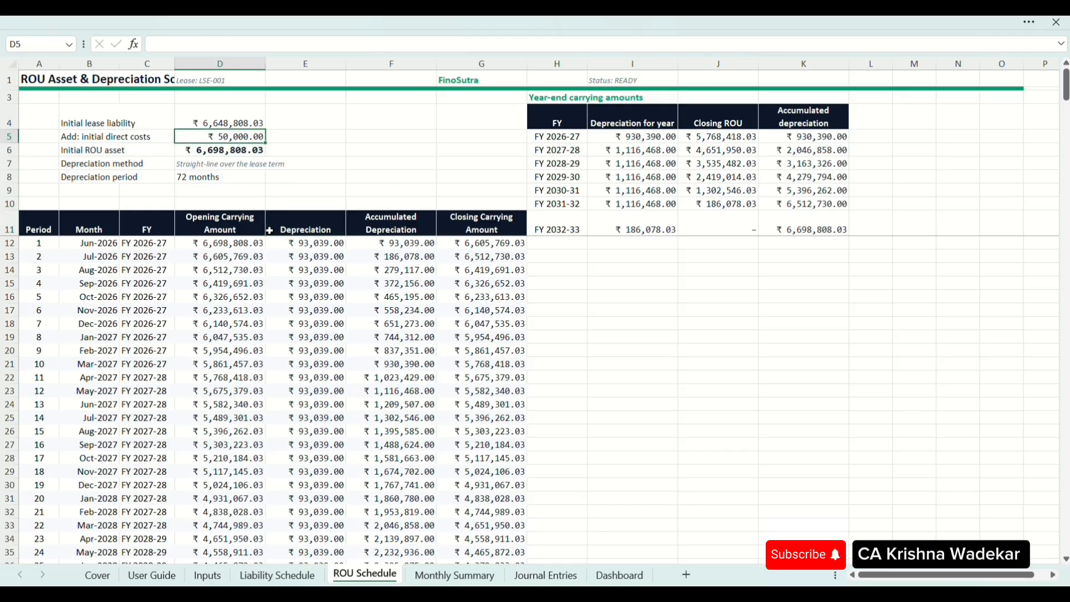
Step: Compare the initial lease liability and initial direct costs entries, finishing on the initial direct costs amount
{"action": "key", "text": "Left"}
{"action": "key", "text": "Right"}
{"action": "key", "text": "Left"}
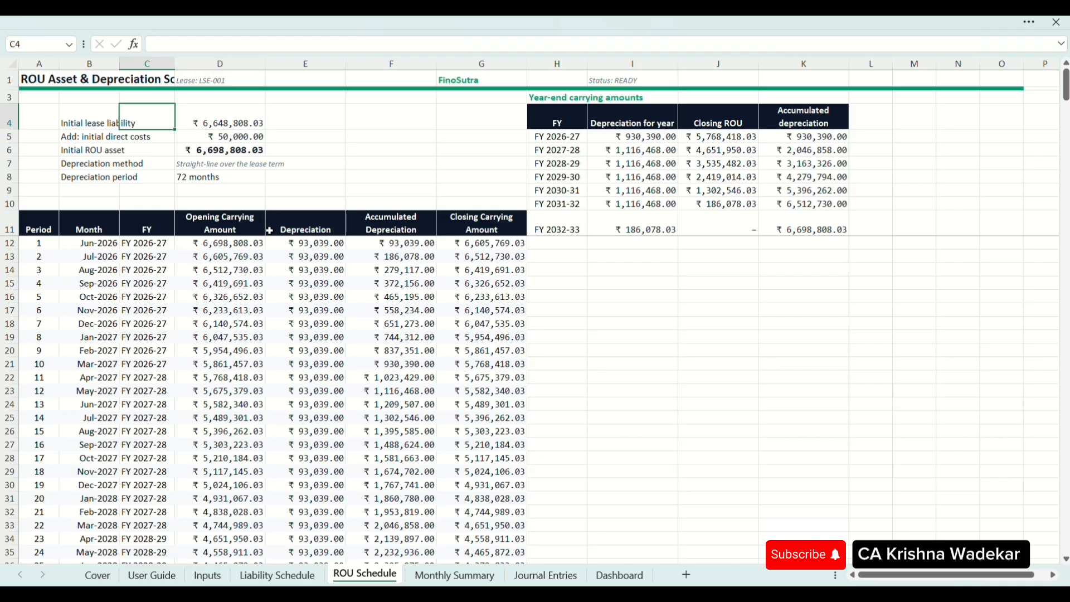
{"action": "key", "text": "Down"}
{"action": "key", "text": "Right"}
{"action": "key", "text": "Up"}
{"action": "key", "text": "Down"}
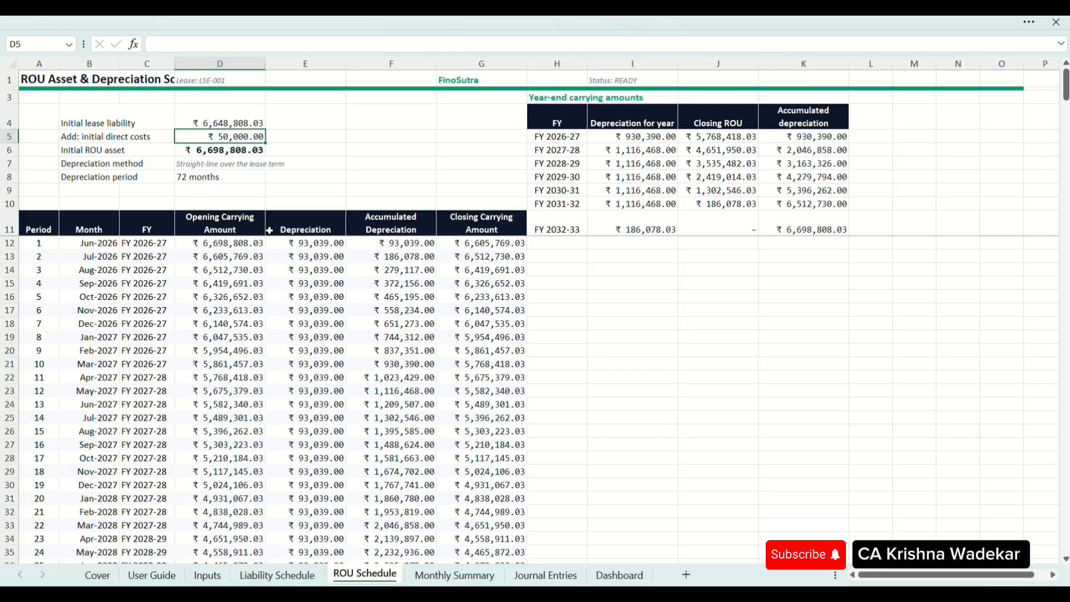
Step: Select the initial lease liability and direct costs together and continue down past the initial ROU asset to the depreciation method row
{"action": "key", "text": "Up"}
{"action": "key", "text": "shift+Down"}
{"action": "key", "text": "Down"}
{"action": "key", "text": "Down"}
{"action": "key", "text": "Down"}
{"action": "key", "text": "Right"}
{"action": "key", "text": "Right"}
{"action": "key", "text": "Right"}
{"action": "key", "text": "Right"}
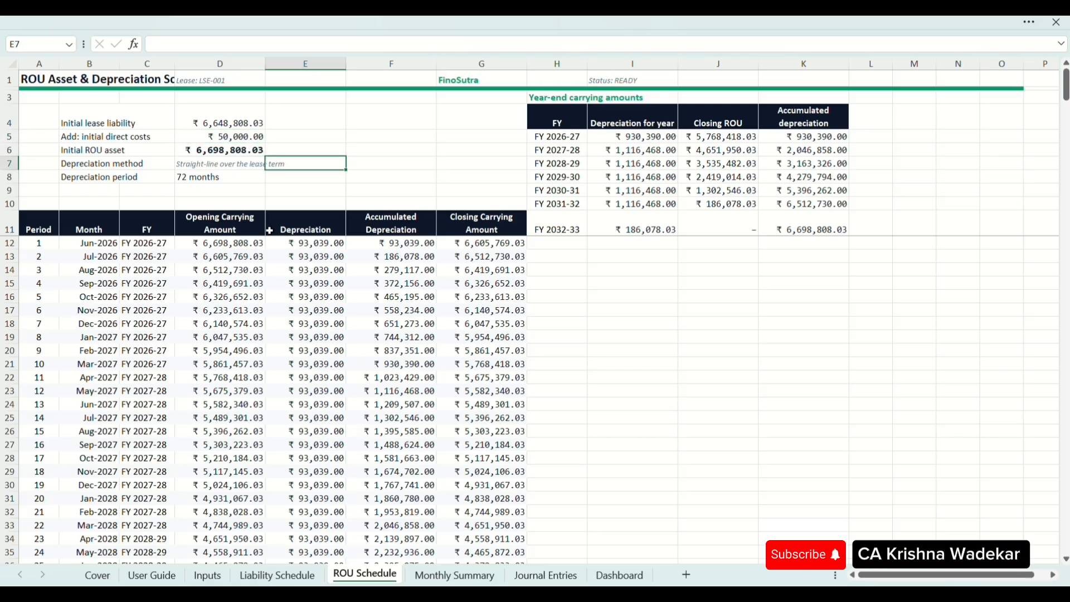
Step: Go across to the Year-end carrying amounts table and select its FY 2026-27 row label
{"action": "key", "text": "Up"}
{"action": "key", "text": "Down"}
{"action": "key", "text": "Up"}
{"action": "key", "text": "Up"}
{"action": "key", "text": "Up"}
{"action": "key", "text": "Up"}
{"action": "key", "text": "Down"}
{"action": "key", "text": "Down"}
{"action": "key", "text": "Down"}
{"action": "key", "text": "Down"}
{"action": "key", "text": "Down"}
{"action": "key", "text": "Down"}
{"action": "key", "text": "Down"}
{"action": "key", "text": "Down"}
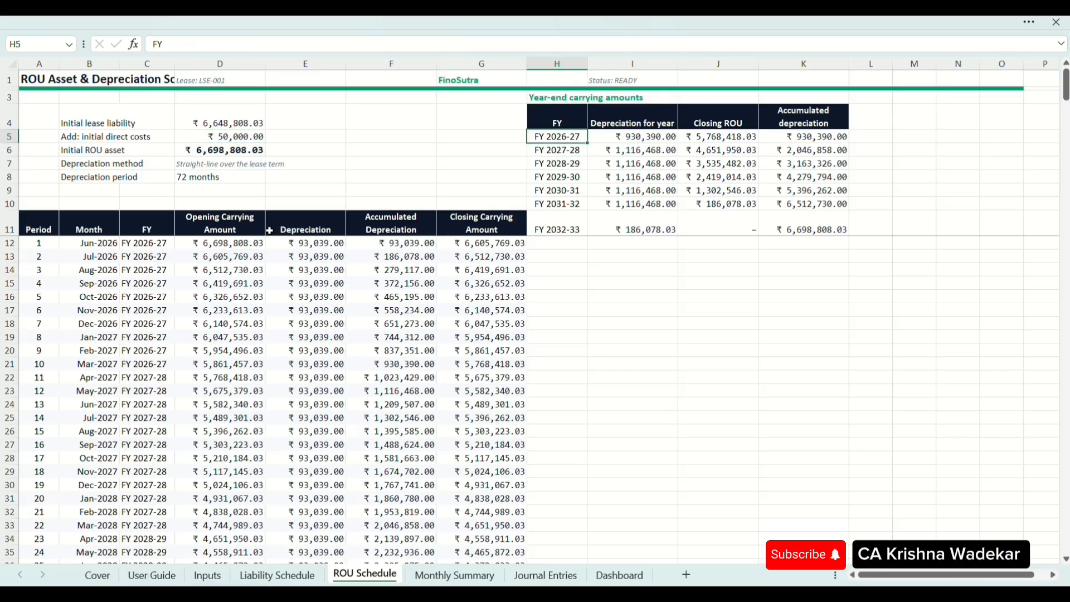
Step: Return to the ROU asset summary and review the depreciation period and depreciation method
{"action": "key", "text": "Left"}
{"action": "key", "text": "Left"}
{"action": "key", "text": "Left"}
{"action": "key", "text": "Up"}
{"action": "key", "text": "Up"}
{"action": "key", "text": "Up"}
{"action": "key", "text": "Left"}
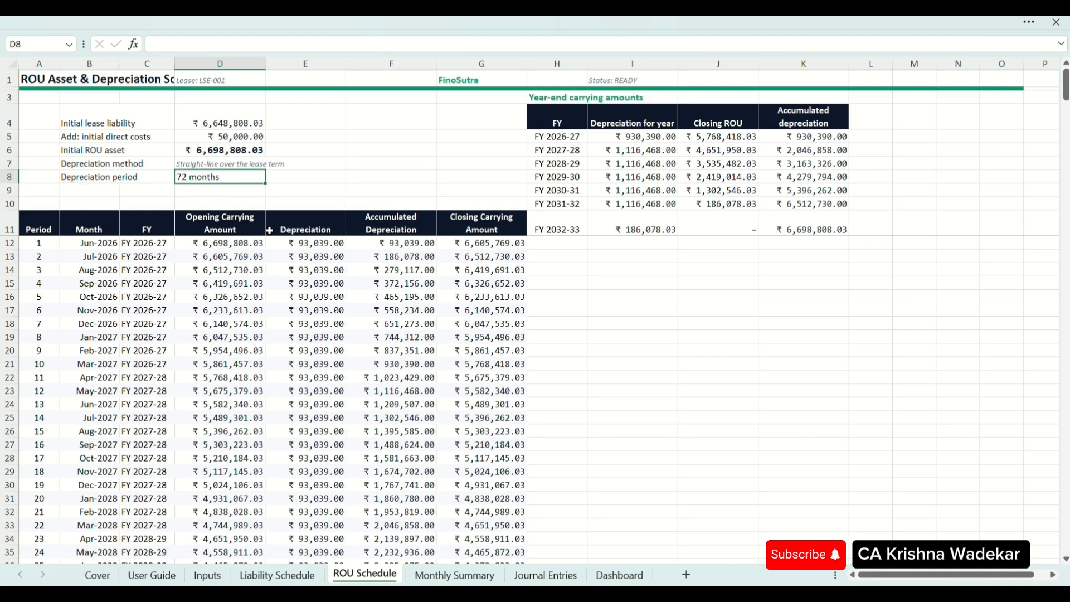
{"action": "key", "text": "Up"}
{"action": "key", "text": "Up"}
{"action": "key", "text": "Up"}
{"action": "key", "text": "Down"}
{"action": "key", "text": "Down"}
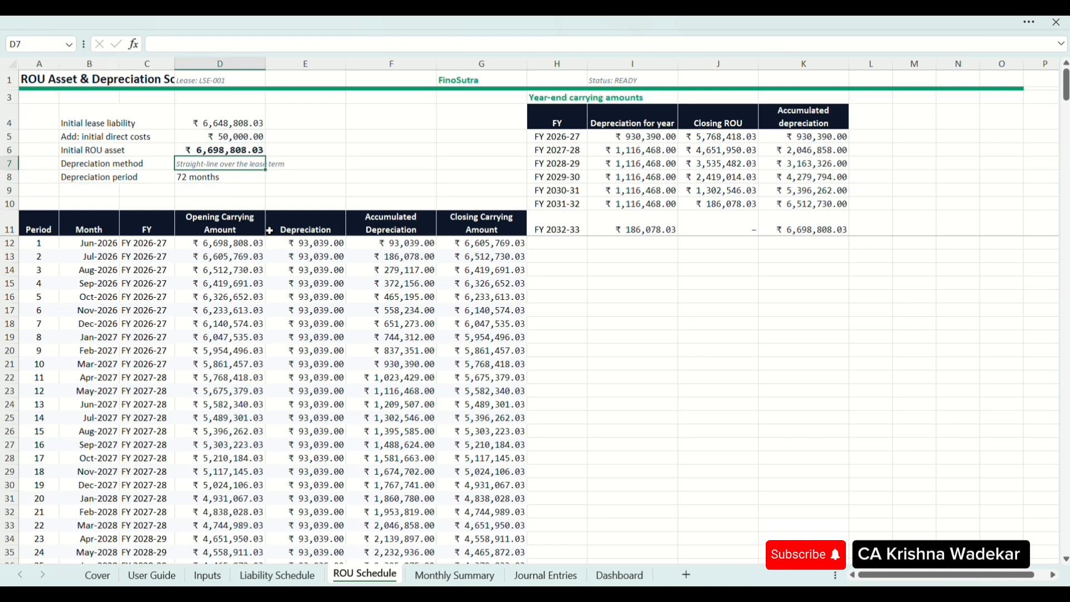
Step: Review the column headings of the monthly depreciation schedule and go down to the FY cell of period 1
{"action": "key", "text": "Down"}
{"action": "key", "text": "Down"}
{"action": "key", "text": "Down"}
{"action": "key", "text": "Down"}
{"action": "key", "text": "Left"}
{"action": "key", "text": "Left"}
{"action": "key", "text": "Left"}
{"action": "key", "text": "Right"}
{"action": "key", "text": "Right"}
{"action": "key", "text": "Right"}
{"action": "key", "text": "Right"}
{"action": "key", "text": "Right"}
{"action": "key", "text": "Right"}
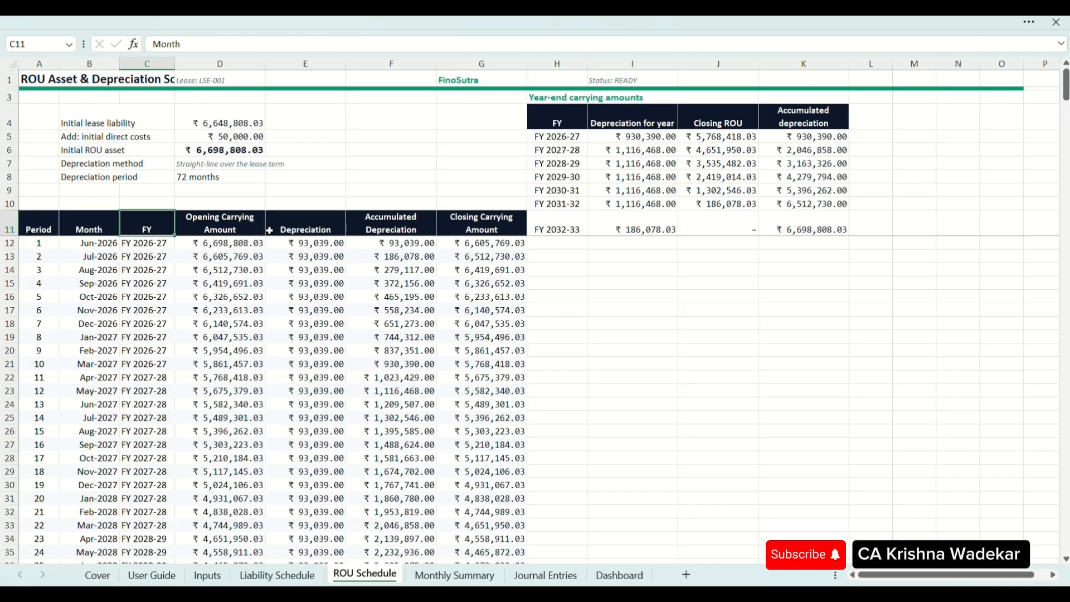
{"action": "key", "text": "Left"}
{"action": "key", "text": "Left"}
{"action": "key", "text": "Left"}
{"action": "key", "text": "Left"}
{"action": "key", "text": "Down"}
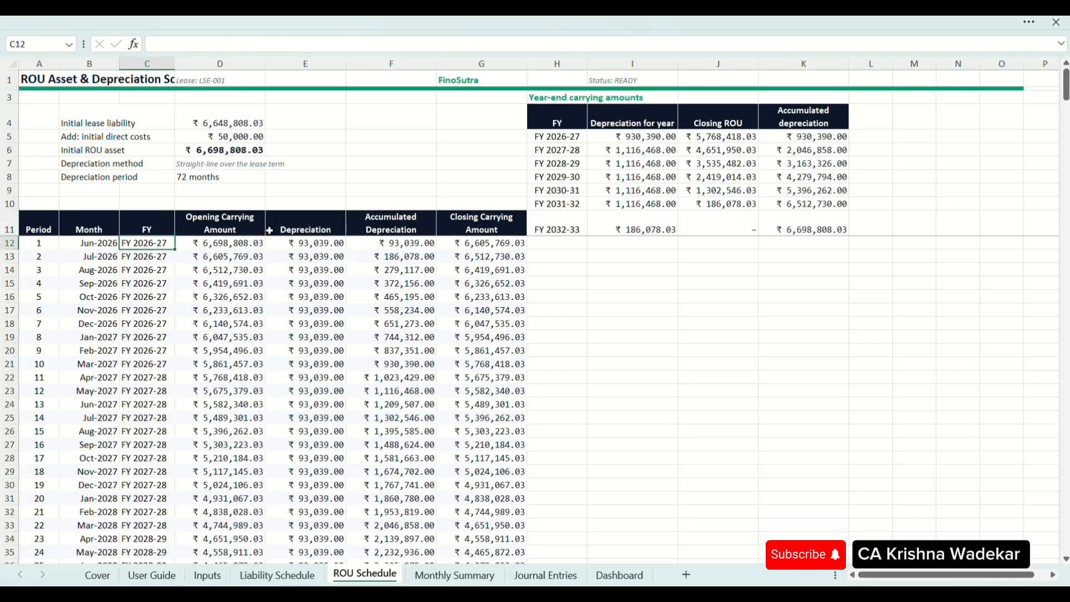
Step: Go across the period 1 row of the depreciation schedule to the closing carrying amount and back to Depreciation
{"action": "key", "text": "Left"}
{"action": "key", "text": "Left"}
{"action": "key", "text": "Right"}
{"action": "key", "text": "Right"}
{"action": "key", "text": "Right"}
{"action": "key", "text": "Right"}
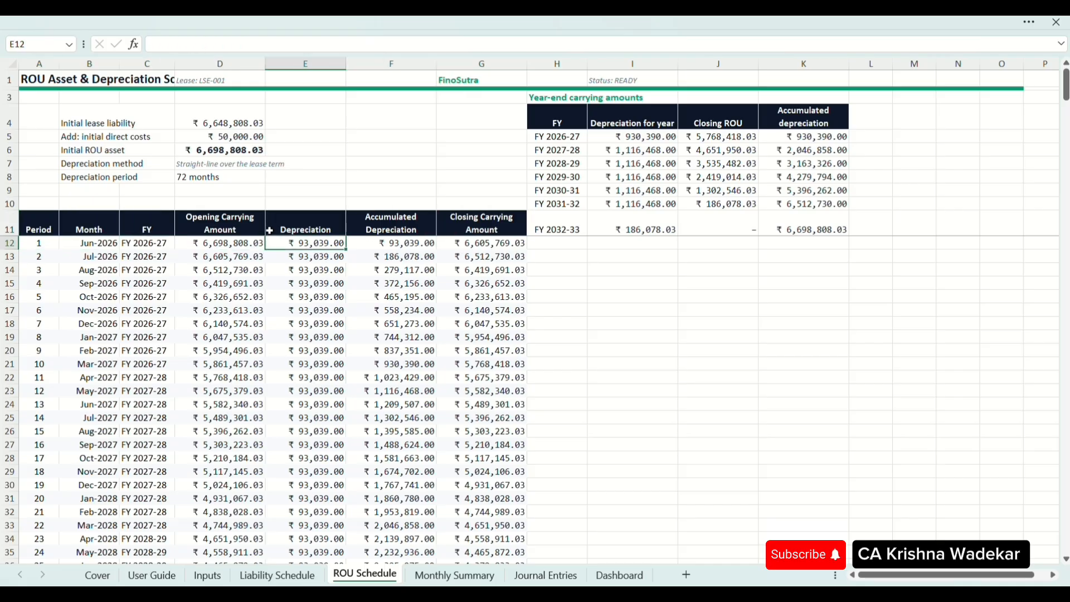
{"action": "key", "text": "Right"}
{"action": "key", "text": "Right"}
{"action": "key", "text": "Left"}
{"action": "key", "text": "Left"}
Step: Extend a selection down the monthly Depreciation column and check the depreciation for FY 2027-28 in the year-end table
{"action": "key", "text": "shift+Down"}
{"action": "key", "text": "shift+Down"}
{"action": "key", "text": "shift+Down"}
{"action": "key", "text": "shift+Down"}
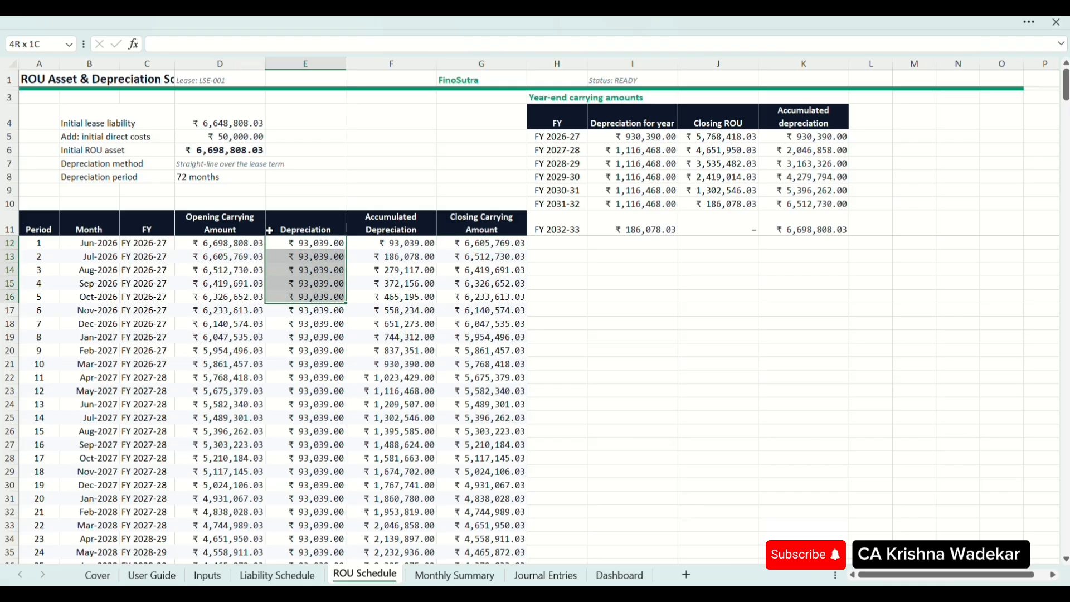
{"action": "key", "text": "shift+Down"}
{"action": "key", "text": "shift+Down"}
{"action": "key", "text": "shift+Down"}
{"action": "key", "text": "shift+Down"}
{"action": "key", "text": "shift+Down"}
{"action": "key", "text": "shift+Down"}
{"action": "key", "text": "shift+Down"}
{"action": "key", "text": "shift+Down"}
{"action": "key", "text": "shift+Down"}
{"action": "key", "text": "shift+Down"}
{"action": "key", "text": "shift+Down"}
{"action": "key", "text": "shift+Down"}
{"action": "key", "text": "shift+Down"}
{"action": "key", "text": "shift+Down"}
{"action": "key", "text": "shift+Down"}
{"action": "key", "text": "shift+Down"}
{"action": "key", "text": "shift+Down"}
{"action": "key", "text": "shift+Down"}
{"action": "key", "text": "shift+Down"}
{"action": "key", "text": "shift+Down"}
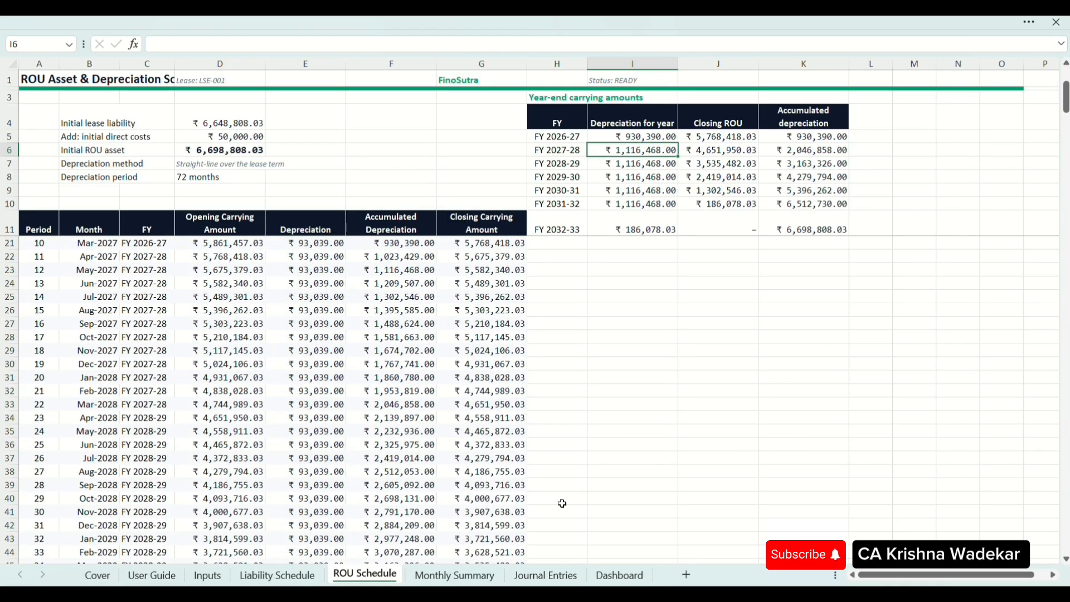
Step: Open the Monthly Summary sheet and go up from its column headings to the month-wise accounting impact note
{"action": "left_click", "coordinate": [455, 574]}
{"action": "left_click", "coordinate": [414, 275]}
{"action": "key", "text": "ctrl+Up"}
{"action": "key", "text": "Left"}
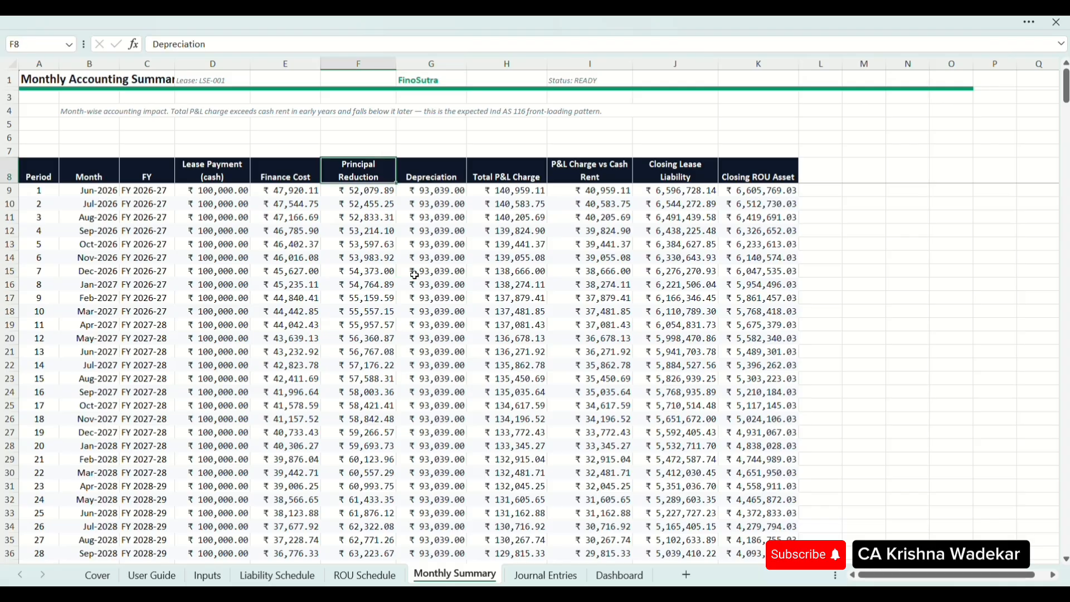
{"action": "key", "text": "Left"}
{"action": "key", "text": "Left"}
{"action": "key", "text": "Left"}
{"action": "key", "text": "Left"}
{"action": "key", "text": "Left"}
{"action": "key", "text": "Up"}
{"action": "key", "text": "Up"}
{"action": "key", "text": "Up"}
{"action": "key", "text": "Up"}
{"action": "key", "text": "Up"}
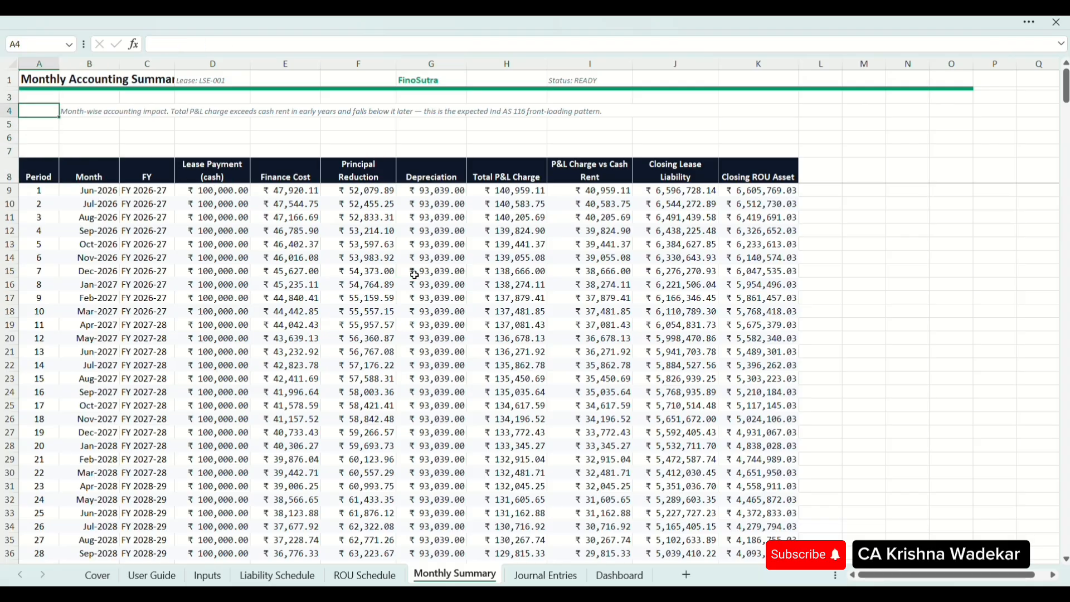
Step: Go down from the accounting impact note to the Lease Payment (cash) amount for period 1
{"action": "key", "text": "Right"}
{"action": "key", "text": "Down"}
{"action": "key", "text": "Down"}
{"action": "key", "text": "Down"}
{"action": "key", "text": "Down"}
{"action": "key", "text": "Down"}
{"action": "key", "text": "Right"}
{"action": "key", "text": "Right"}
{"action": "key", "text": "Right"}
{"action": "key", "text": "Left"}
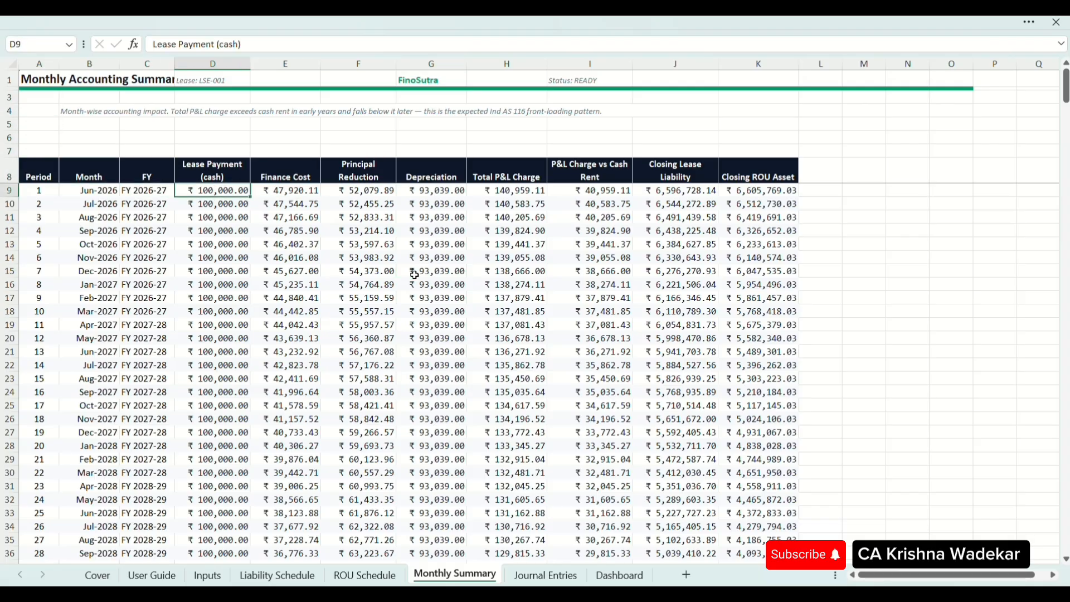
Step: Review the Monthly Summary columns from Period across to the Closing ROU Asset heading
{"action": "key", "text": "Up"}
{"action": "key", "text": "Left"}
{"action": "key", "text": "Left"}
{"action": "key", "text": "Left"}
{"action": "key", "text": "Right"}
{"action": "key", "text": "Right"}
{"action": "key", "text": "Right"}
{"action": "key", "text": "Down"}
{"action": "key", "text": "Right"}
{"action": "key", "text": "Right"}
{"action": "key", "text": "Right"}
{"action": "key", "text": "Right"}
{"action": "key", "text": "Right"}
{"action": "key", "text": "Right"}
{"action": "key", "text": "Right"}
{"action": "key", "text": "Up"}
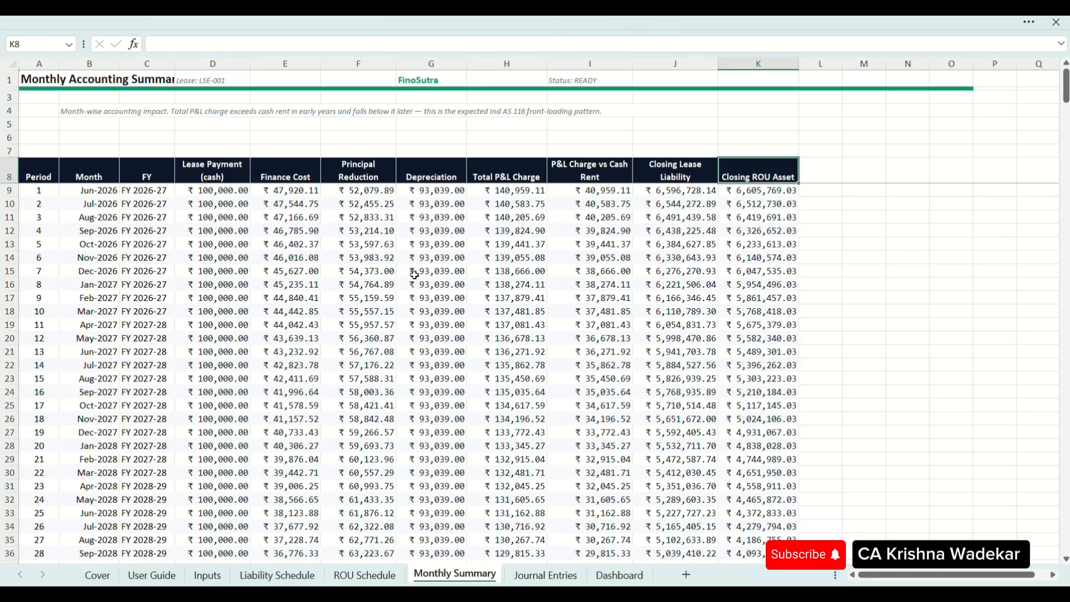
Step: Go back along the Monthly Summary headings and down to the FY cell of period 1
{"action": "key", "text": "Left"}
{"action": "key", "text": "Left"}
{"action": "key", "text": "Left"}
{"action": "key", "text": "Left"}
{"action": "key", "text": "Left"}
{"action": "key", "text": "Left"}
{"action": "key", "text": "Left"}
{"action": "key", "text": "Down"}
{"action": "key", "text": "Left"}
{"action": "key", "text": "Left"}
{"action": "key", "text": "Left"}
{"action": "key", "text": "Right"}
{"action": "key", "text": "Right"}
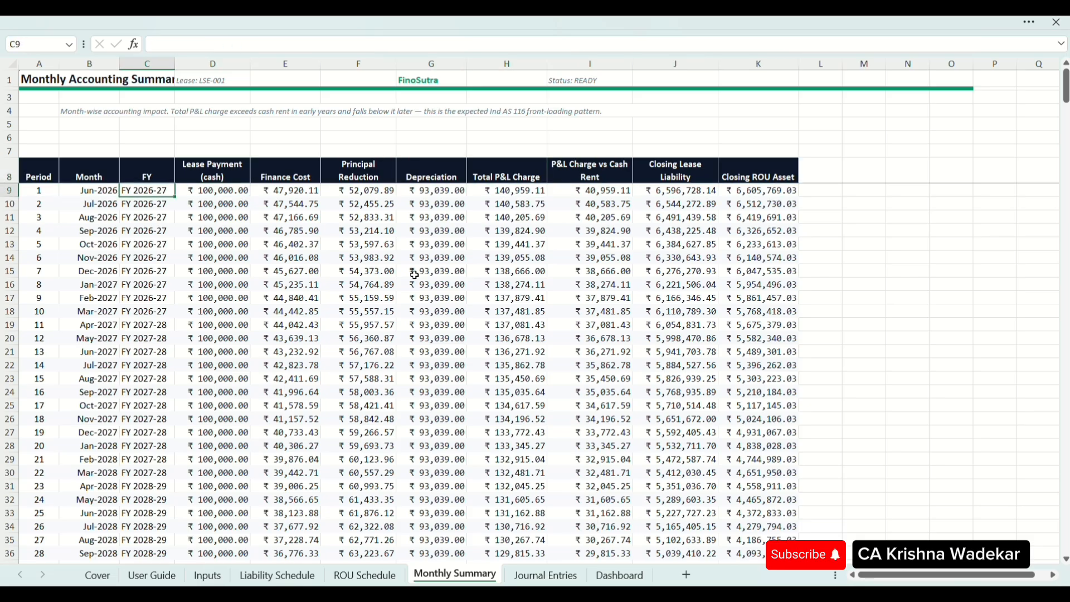
Step: Go across to the Principal Reduction column and down to the May-2030 row of the Monthly Summary
{"action": "key", "text": "Right"}
{"action": "key", "text": "shift+Down"}
{"action": "key", "text": "Down"}
{"action": "key", "text": "Down"}
{"action": "key", "text": "Right"}
{"action": "key", "text": "Right"}
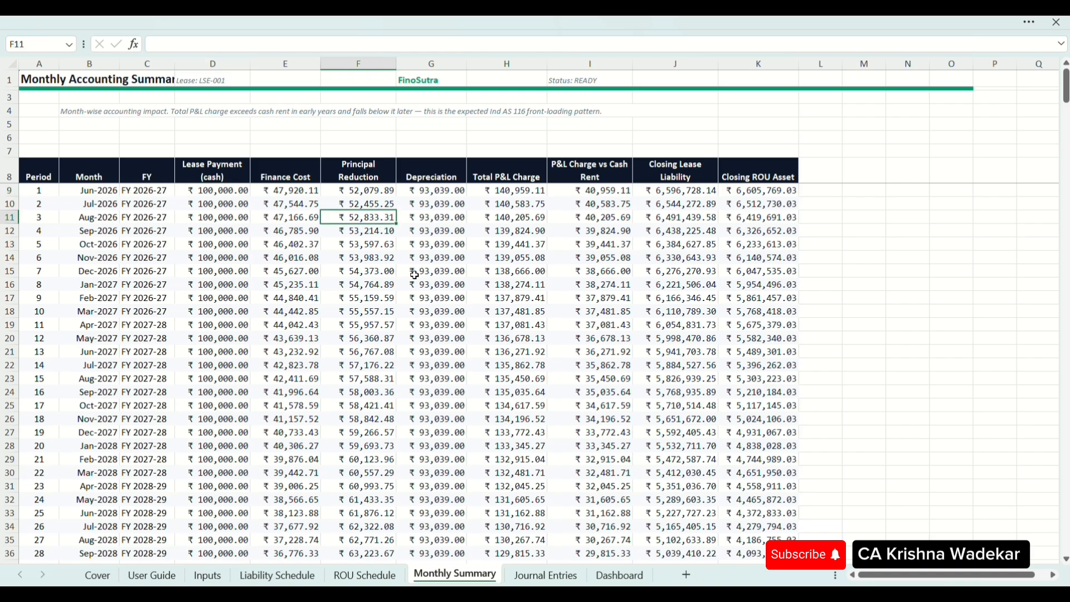
{"action": "key", "text": "Down"}
{"action": "key", "text": "Down"}
{"action": "key", "text": "Down"}
{"action": "key", "text": "Down"}
{"action": "key", "text": "Down"}
{"action": "key", "text": "Down"}
{"action": "key", "text": "Down"}
{"action": "key", "text": "Down"}
{"action": "key", "text": "Down"}
{"action": "key", "text": "Down"}
{"action": "key", "text": "Down"}
{"action": "key", "text": "Down"}
{"action": "key", "text": "Down"}
{"action": "key", "text": "Down"}
{"action": "key", "text": "Down"}
{"action": "key", "text": "Down"}
{"action": "key", "text": "Down"}
{"action": "key", "text": "Down"}
{"action": "key", "text": "Down"}
{"action": "key", "text": "Down"}
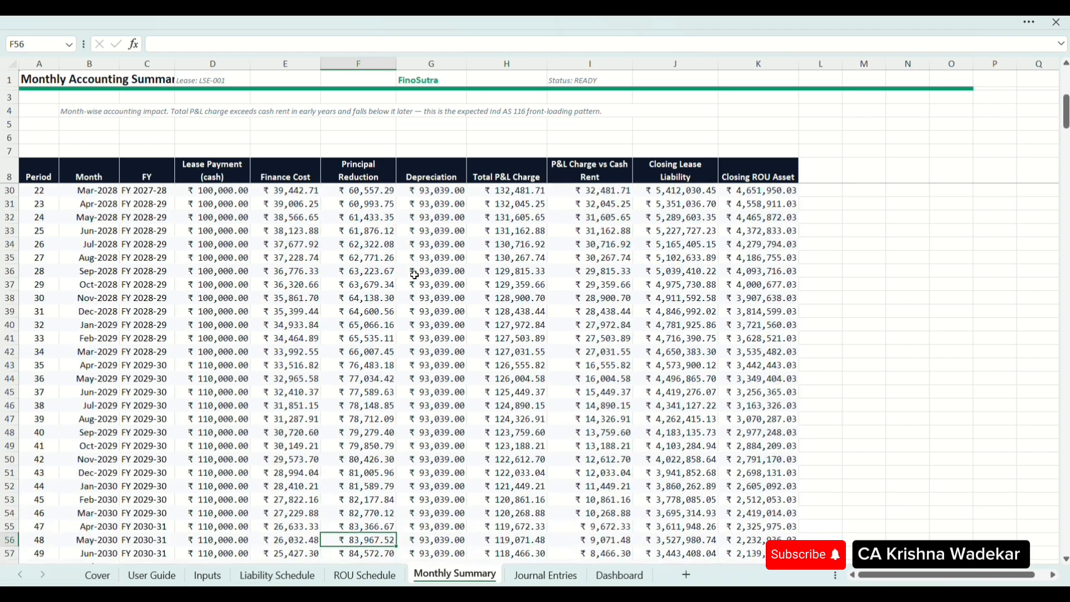
Step: Go back up to the Mar-2029 row and across it to the Closing ROU Asset amount
{"action": "key", "text": "Up"}
{"action": "key", "text": "Up"}
{"action": "key", "text": "Up"}
{"action": "key", "text": "Up"}
{"action": "key", "text": "Up"}
{"action": "key", "text": "Up"}
{"action": "key", "text": "Up"}
{"action": "key", "text": "Up"}
{"action": "key", "text": "Up"}
{"action": "key", "text": "Up"}
{"action": "key", "text": "Up"}
{"action": "key", "text": "Up"}
{"action": "key", "text": "Up"}
{"action": "key", "text": "Up"}
{"action": "key", "text": "Up"}
{"action": "key", "text": "Down"}
{"action": "key", "text": "Right"}
{"action": "key", "text": "Right"}
{"action": "key", "text": "Right"}
{"action": "key", "text": "Right"}
{"action": "key", "text": "Right"}
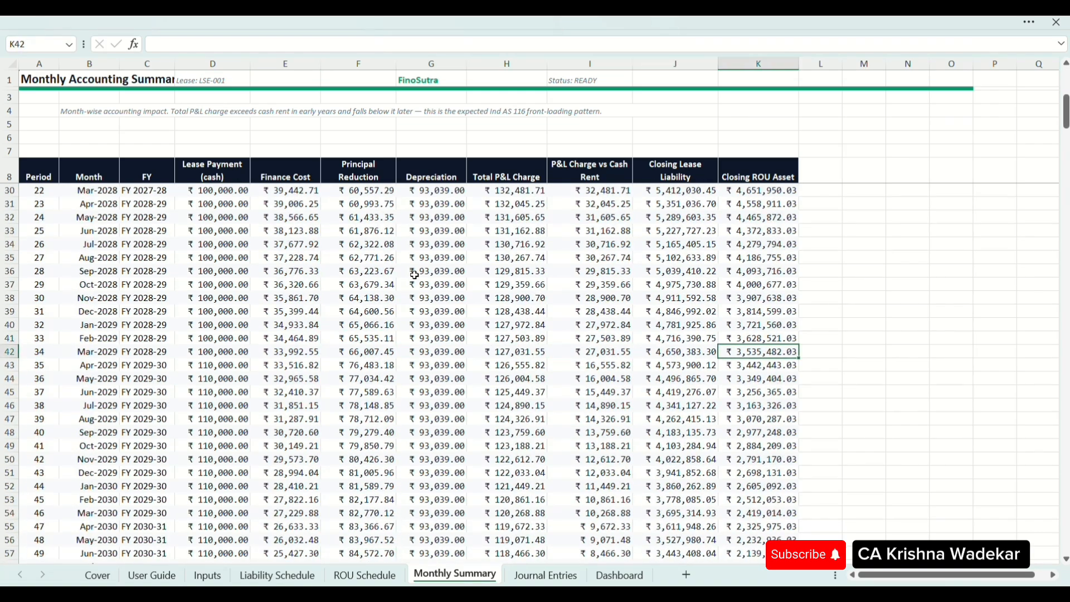
Step: Return to the start of the schedule and go to the Closing Lease Liability amount for period 3
{"action": "key", "text": "Left"}
{"action": "key", "text": "Left"}
{"action": "key", "text": "ctrl+Up"}
{"action": "key", "text": "Right"}
{"action": "key", "text": "Down"}
{"action": "key", "text": "Down"}
{"action": "key", "text": "Down"}
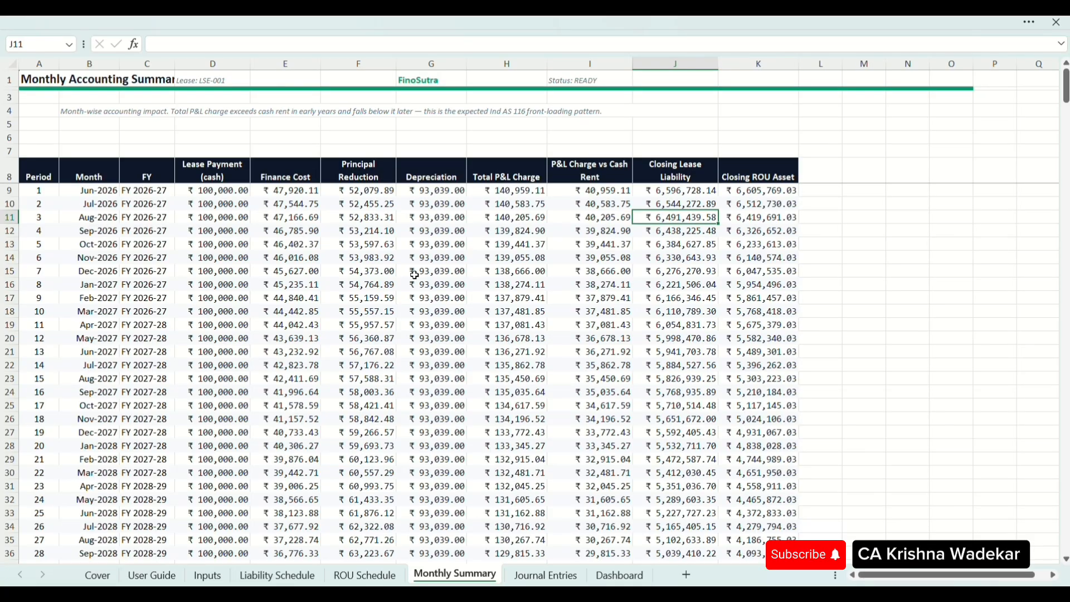
Step: Go to the P&L Charge vs Cash Rent heading and down to its period 1 amount
{"action": "key", "text": "Left"}
{"action": "key", "text": "ctrl+Up"}
{"action": "key", "text": "shift+Down"}
{"action": "key", "text": "shift+Down"}
{"action": "key", "text": "shift+Down"}
{"action": "key", "text": "shift+Down"}
{"action": "key", "text": "shift+Down"}
{"action": "key", "text": "shift+Down"}
{"action": "key", "text": "shift+Down"}
{"action": "key", "text": "shift+Down"}
{"action": "key", "text": "shift+Down"}
{"action": "key", "text": "shift+Down"}
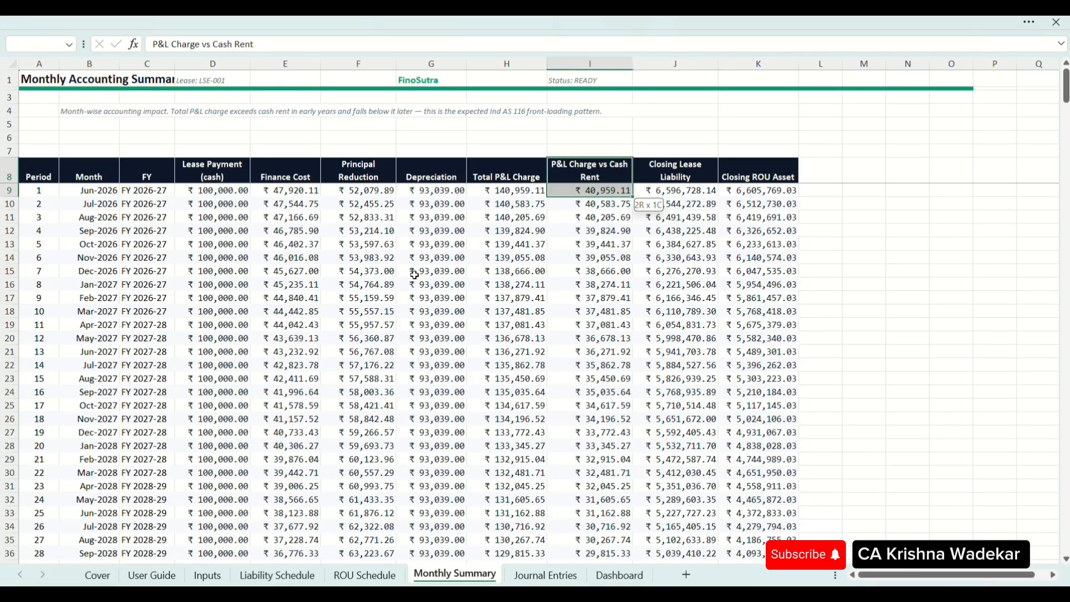
{"action": "key", "text": "Down"}
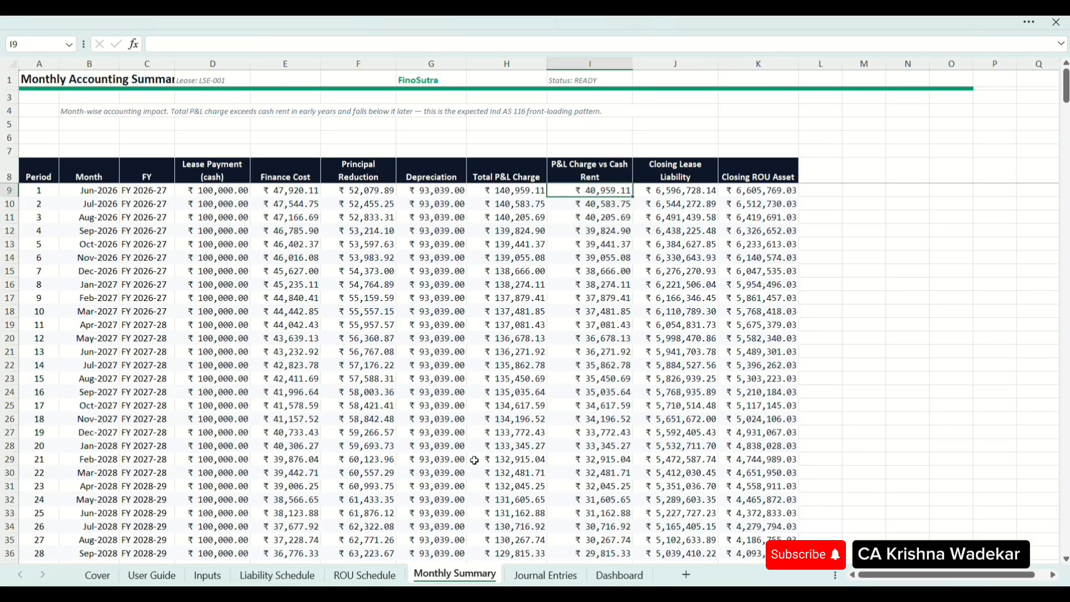
Step: Open the Journal Entries sheet and go to its title row
{"action": "left_click", "coordinate": [554, 583]}
{"action": "left_click", "coordinate": [545, 248]}
{"action": "key", "text": "ctrl+Up"}
{"action": "key", "text": "ctrl+Up"}
{"action": "key", "text": "Left"}
{"action": "key", "text": "Left"}
{"action": "key", "text": "Left"}
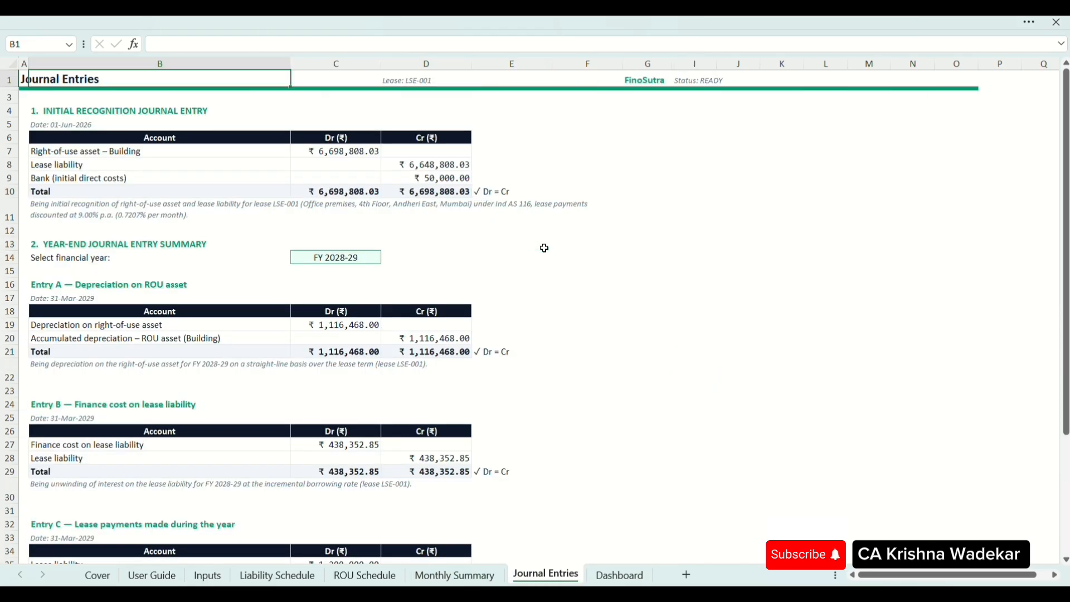
Step: Go down through the initial recognition journal entry to the debit amount for Right-of-use asset – Building
{"action": "key", "text": "Down"}
{"action": "key", "text": "Down"}
{"action": "key", "text": "Down"}
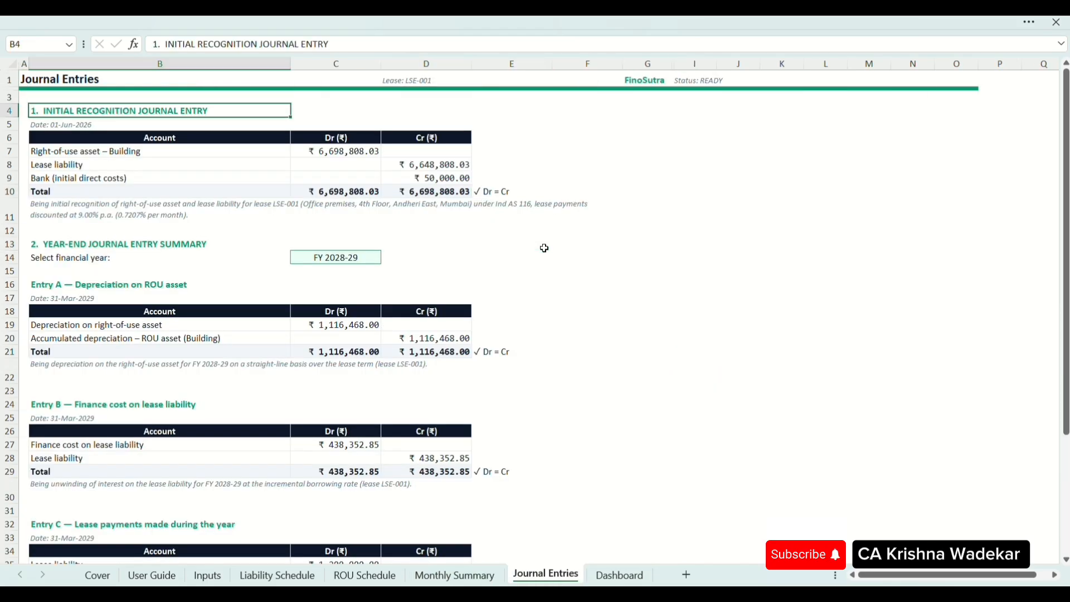
{"action": "key", "text": "Down"}
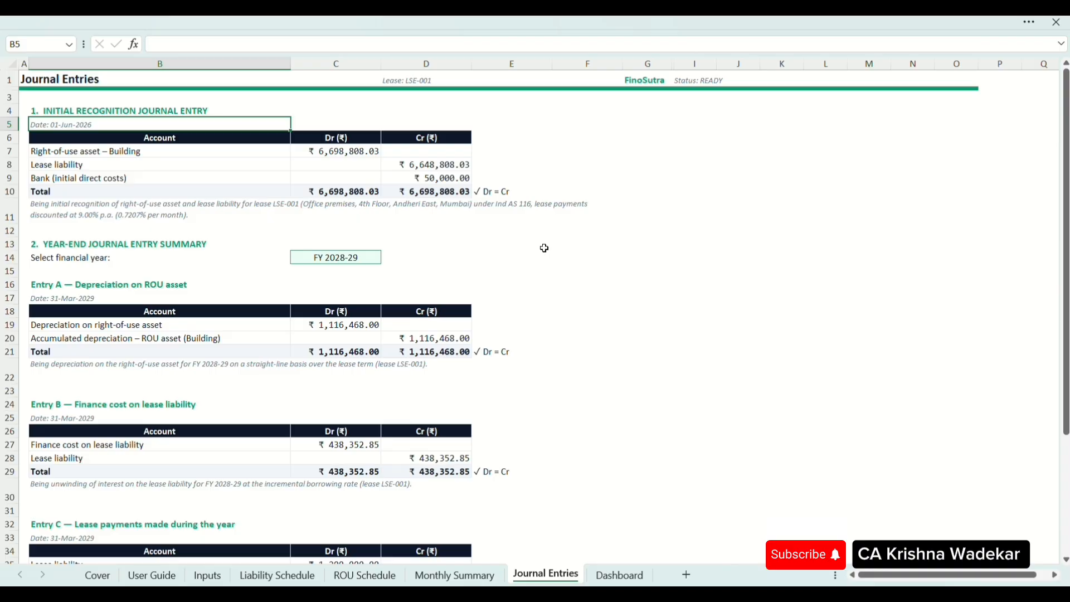
{"action": "key", "text": "Down"}
{"action": "key", "text": "Down"}
{"action": "key", "text": "Right"}
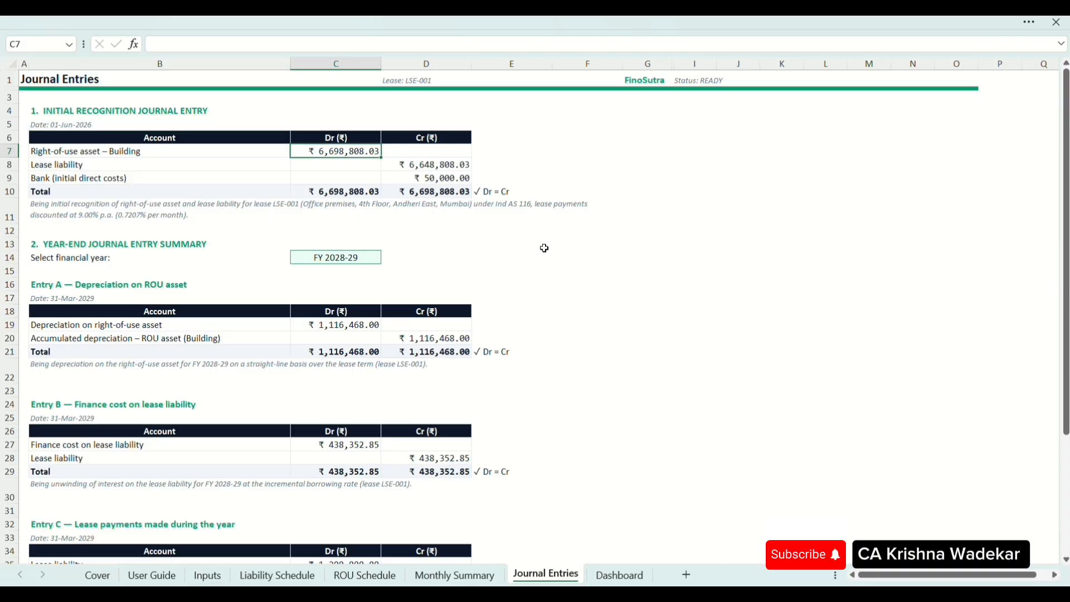
Step: Compare the Lease liability credit with the right-of-use asset debit in the initial recognition entry
{"action": "key", "text": "Down"}
{"action": "key", "text": "Right"}
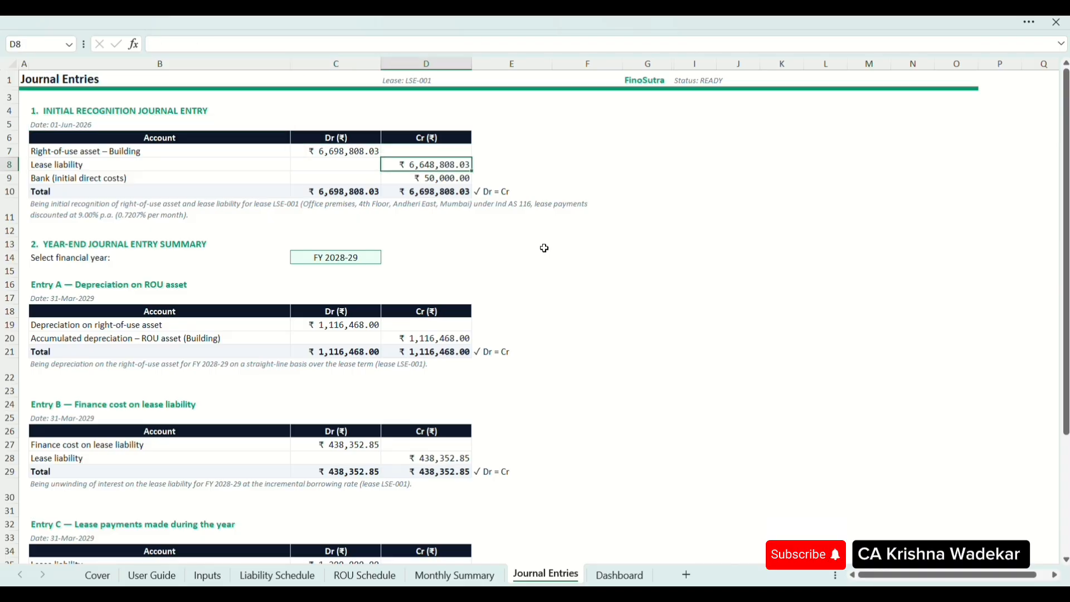
{"action": "key", "text": "Left"}
{"action": "key", "text": "Up"}
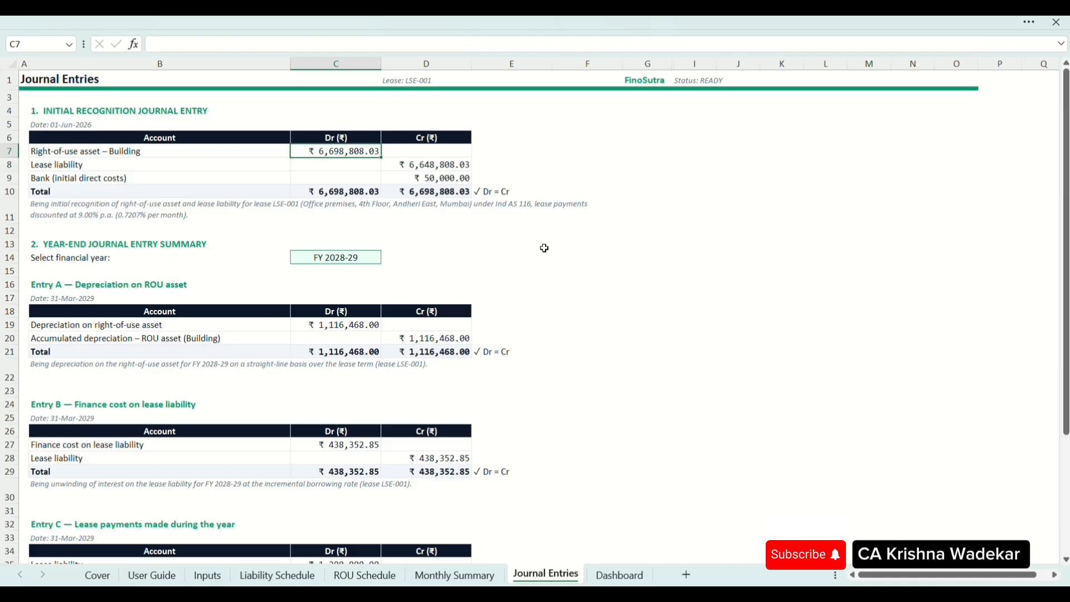
{"action": "key", "text": "Down"}
{"action": "key", "text": "Right"}
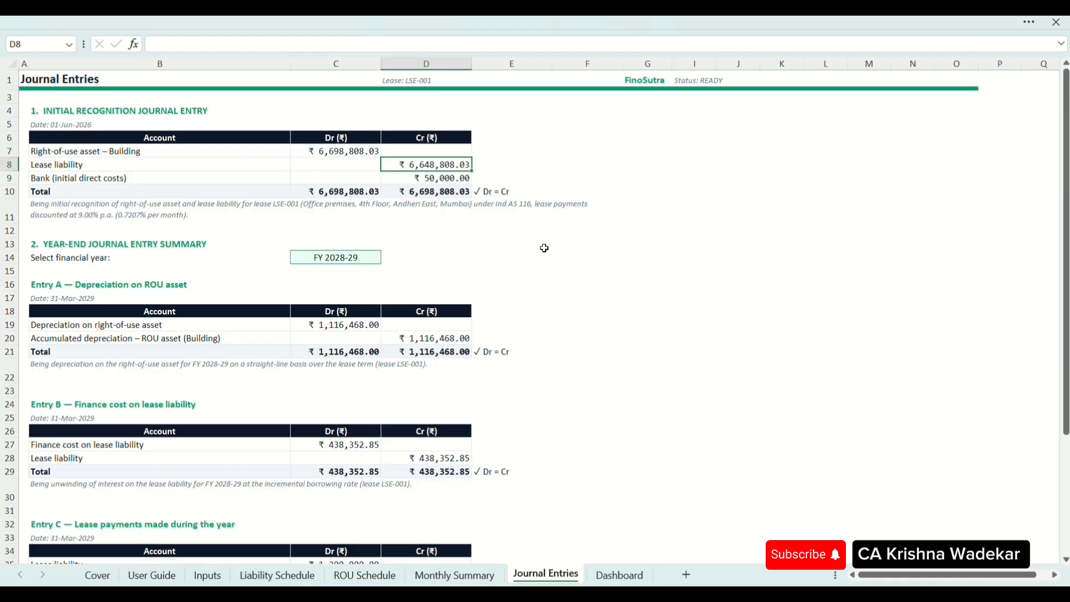
Step: Check the Bank (initial direct costs) credit and the total credit of the initial recognition entry
{"action": "key", "text": "Down"}
{"action": "key", "text": "Left"}
{"action": "key", "text": "Right"}
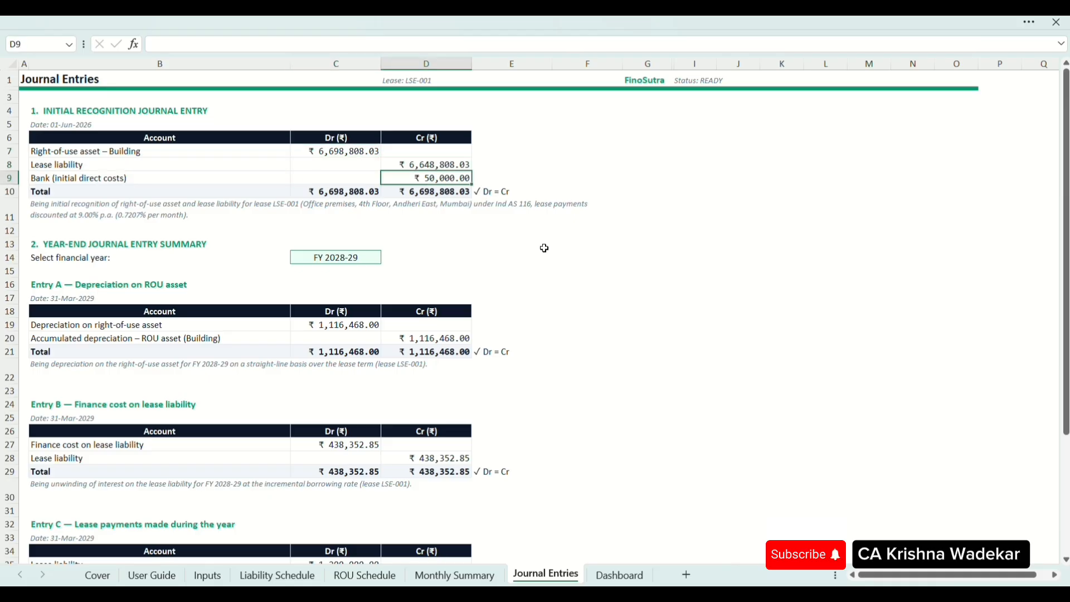
{"action": "key", "text": "Down"}
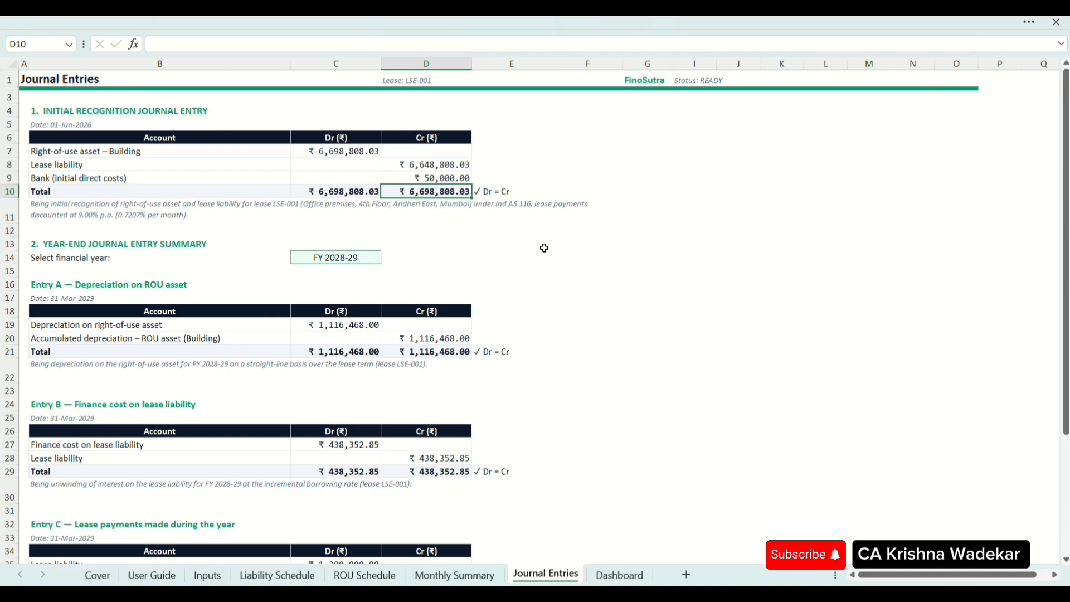
Step: Set the financial year of the year-end journal entry summary to FY 2031-32 and view its entries
{"action": "key", "text": "Down"}
{"action": "key", "text": "Down"}
{"action": "key", "text": "Down"}
{"action": "key", "text": "Down"}
{"action": "key", "text": "Left"}
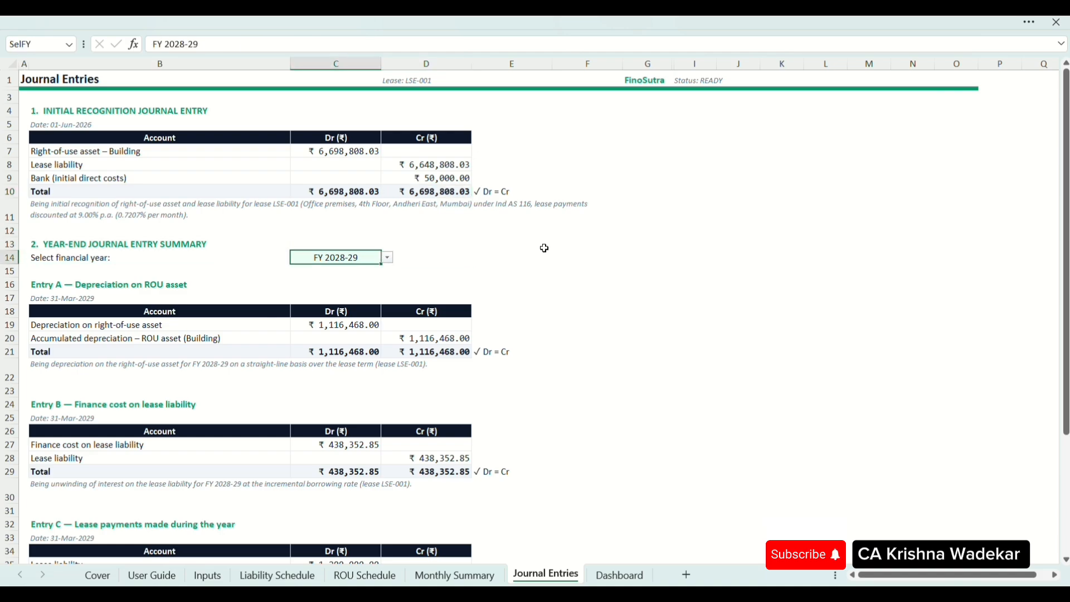
{"action": "key", "text": "alt+Down"}
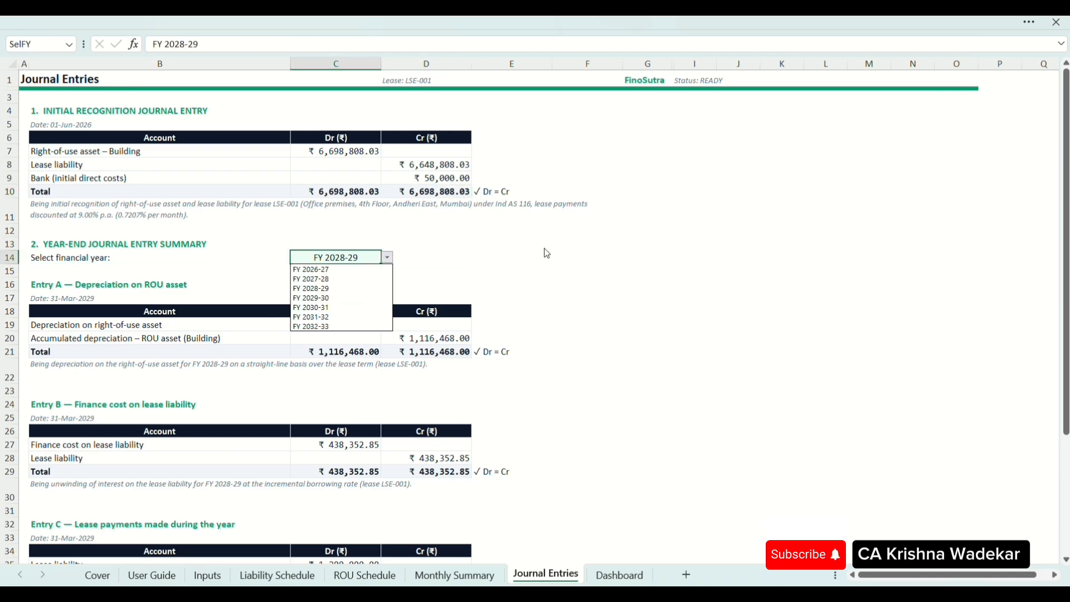
{"action": "key", "text": "Escape"}
{"action": "key", "text": "alt+Down"}
{"action": "key", "text": "Down"}
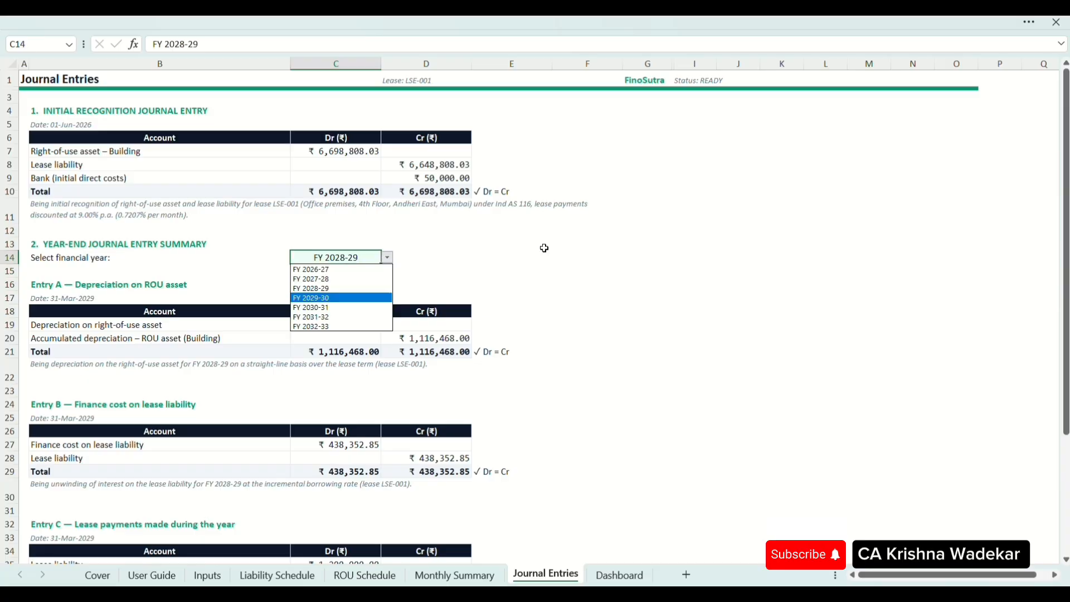
{"action": "key", "text": "Down"}
{"action": "key", "text": "Down"}
{"action": "key", "text": "Return"}
{"action": "scroll", "coordinate": [649, 375], "scroll_direction": "down", "scroll_amount": 3}
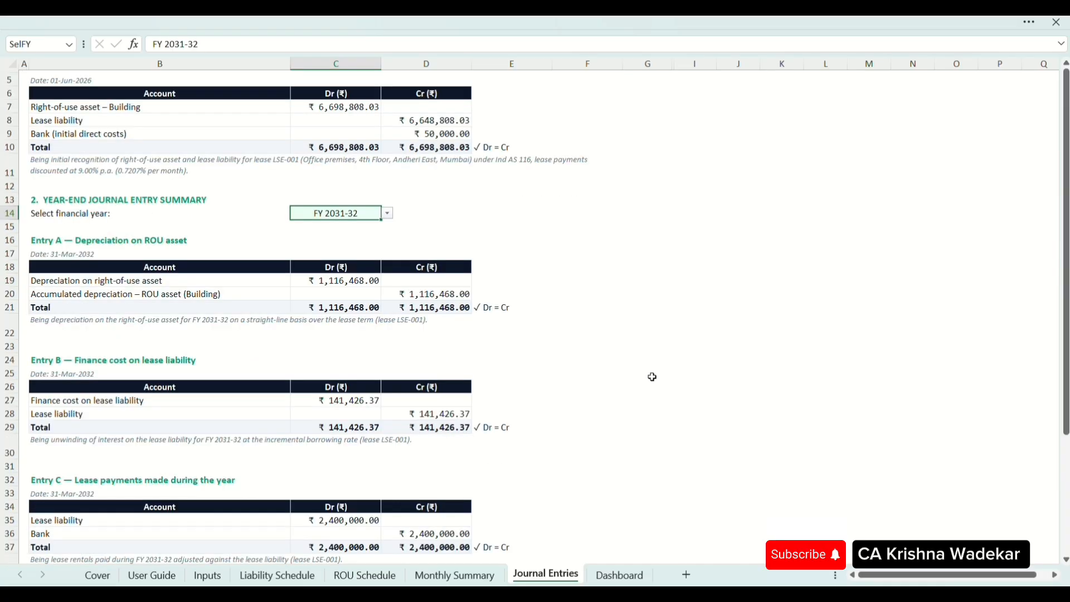
Step: Change the financial year of the year-end journal entry summary to FY 2030-31
{"action": "left_click", "coordinate": [455, 160]}
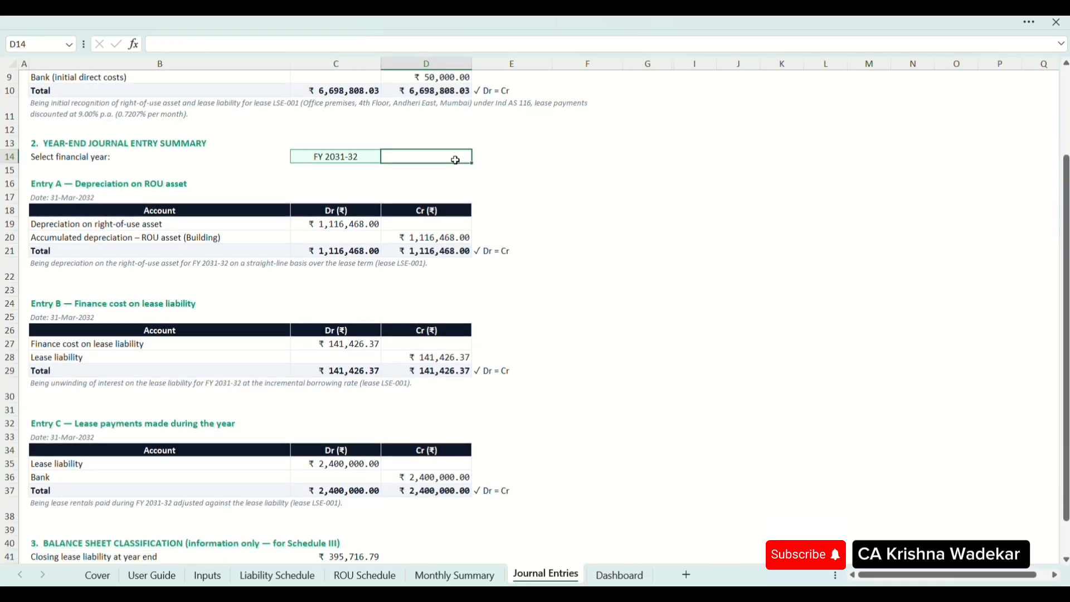
{"action": "key", "text": "Left"}
{"action": "key", "text": "alt+Down"}
{"action": "key", "text": "Escape"}
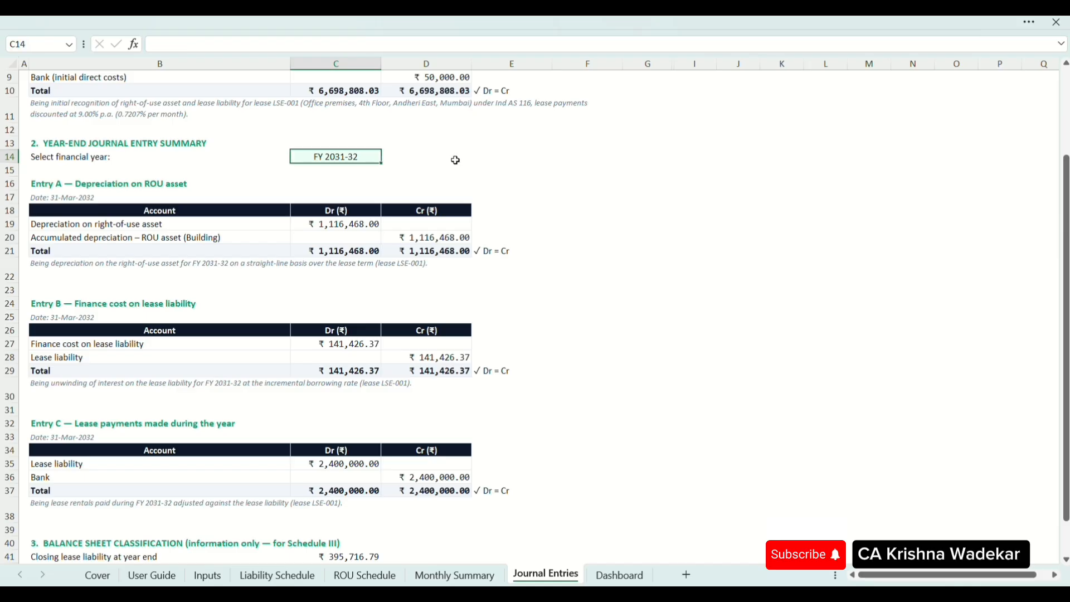
{"action": "key", "text": "alt+Down"}
{"action": "key", "text": "Up"}
{"action": "key", "text": "Return"}
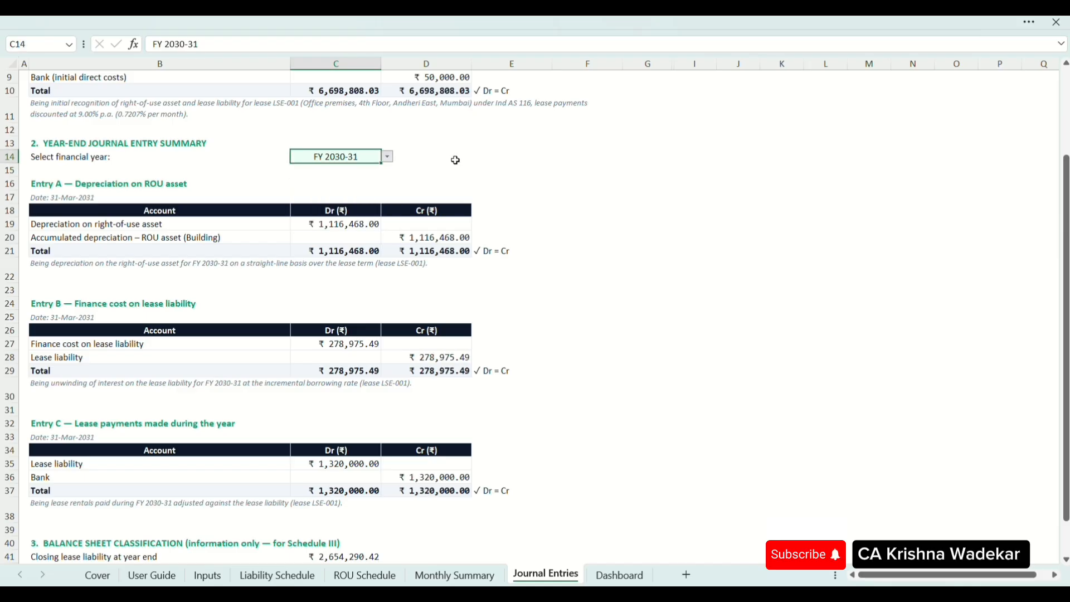
Step: Change the year-end summary's financial year to FY 2029-30
{"action": "key", "text": "alt+Down"}
{"action": "key", "text": "Up"}
{"action": "key", "text": "Return"}
Step: Set the year-end summary's financial year to FY 2028-29 and keep its selector cell active
{"action": "key", "text": "alt+Down"}
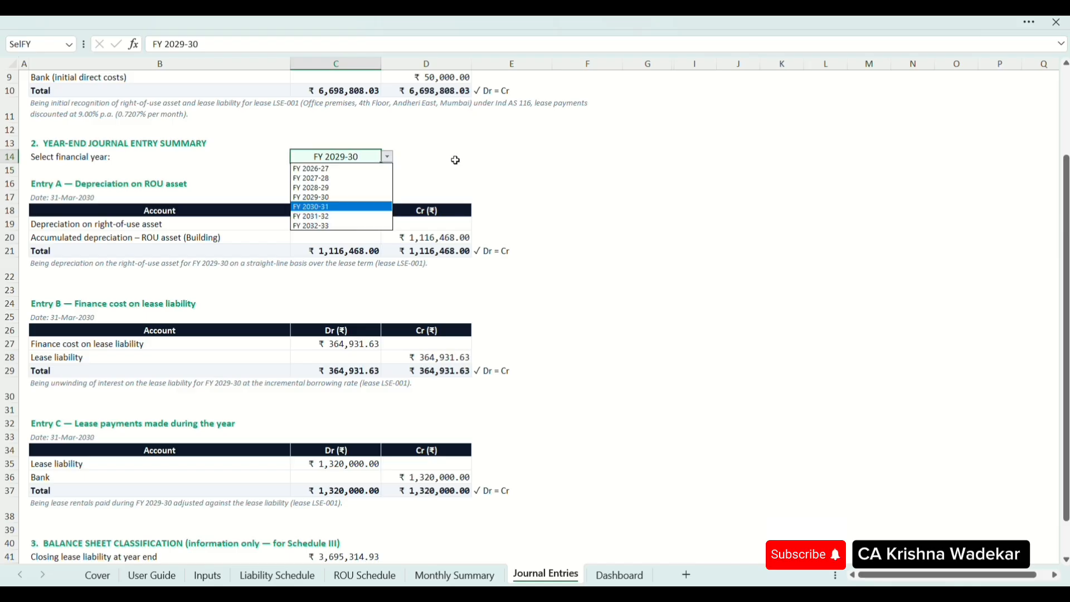
{"action": "key", "text": "Up"}
{"action": "key", "text": "Return"}
{"action": "key", "text": "Down"}
{"action": "key", "text": "Up"}
{"action": "key", "text": "Down"}
{"action": "key", "text": "alt"}
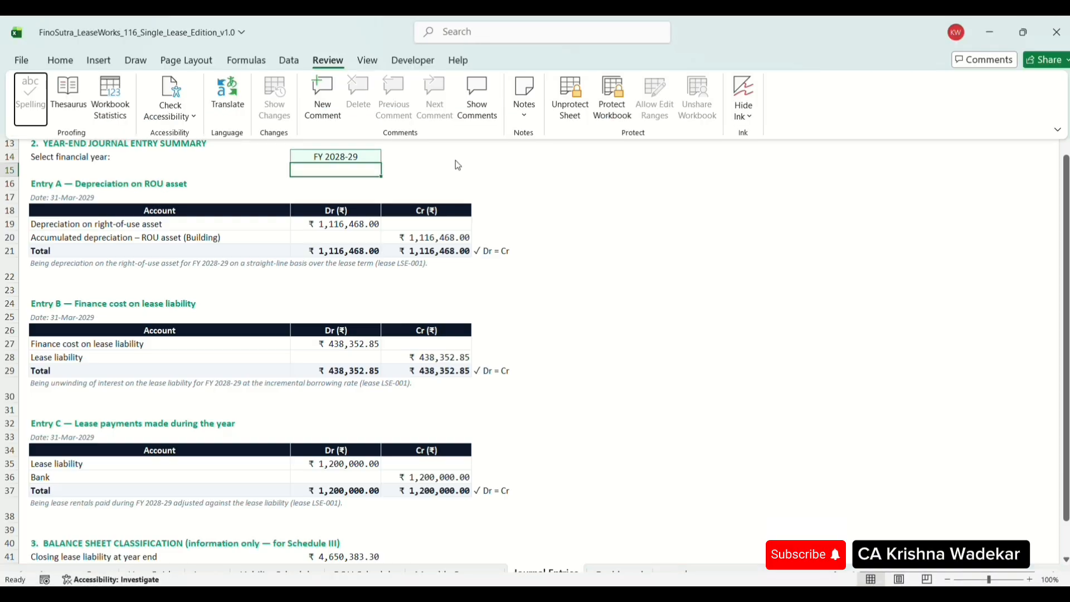
{"action": "key", "text": "alt"}
{"action": "key", "text": "Up"}
{"action": "key", "text": "alt+Down"}
{"action": "key", "text": "Escape"}
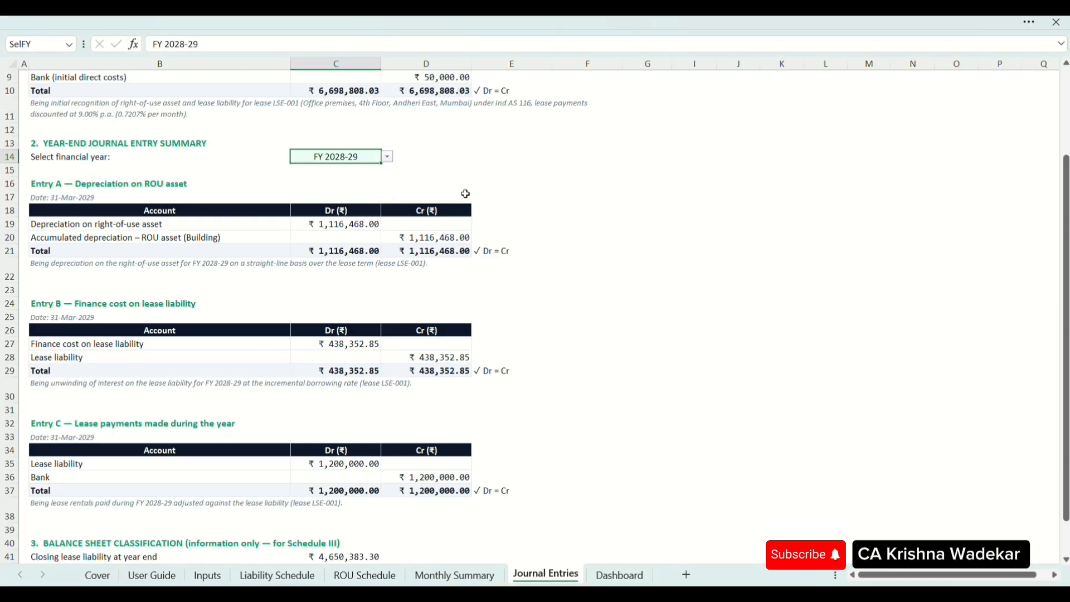
Step: Open the Dashboard sheet and go to the start of the lease review
{"action": "left_click", "coordinate": [616, 582]}
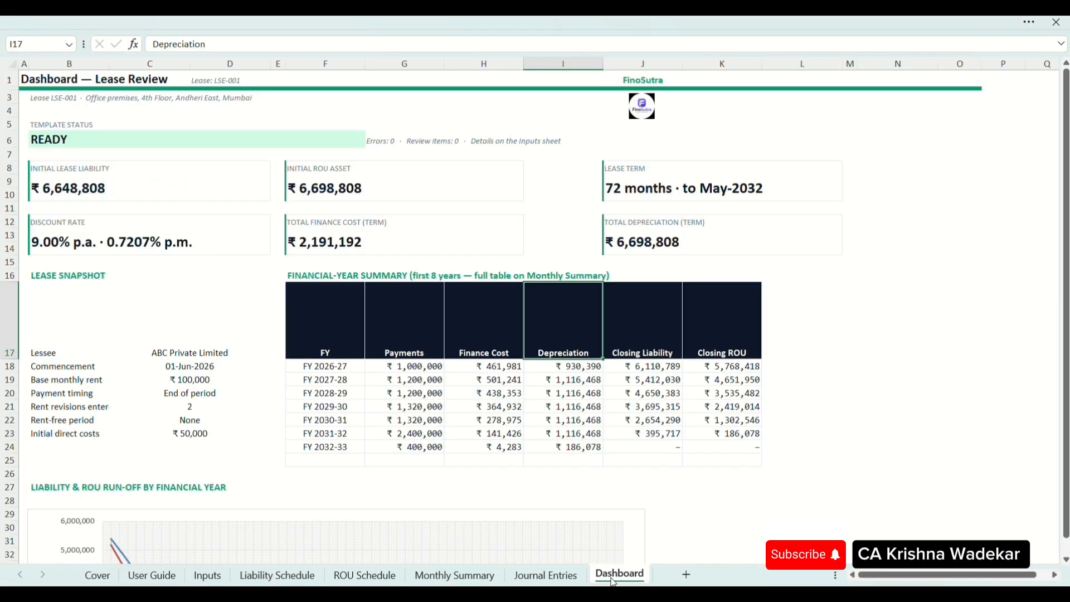
{"action": "left_click", "coordinate": [534, 248]}
{"action": "key", "text": "Home"}
{"action": "key", "text": "ctrl+Home"}
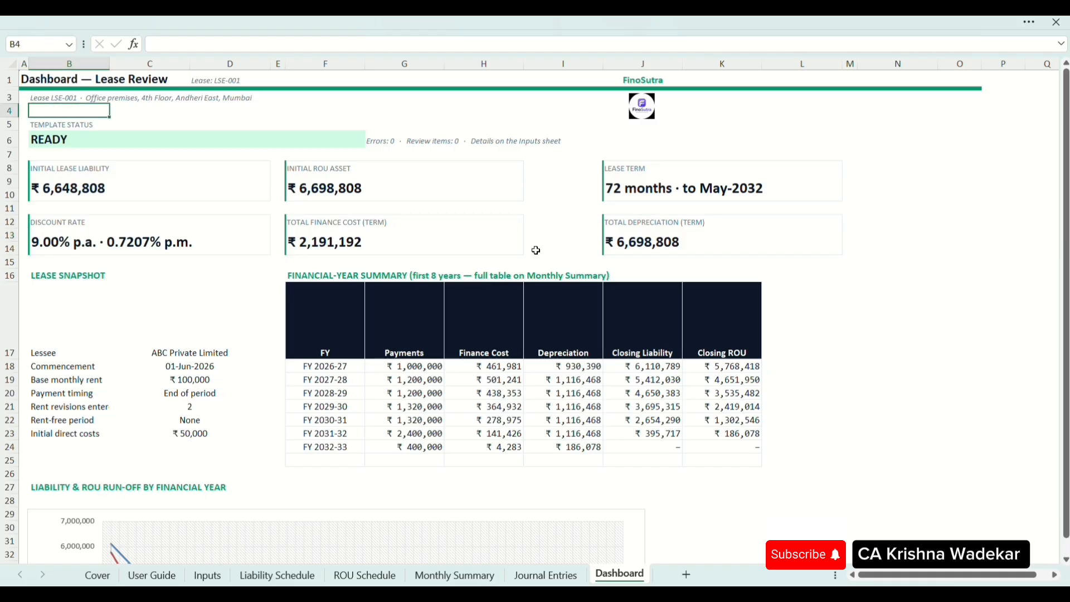
Step: Go past the template status to the Initial Lease Liability figure on the Dashboard
{"action": "key", "text": "Up"}
{"action": "key", "text": "Up"}
{"action": "key", "text": "Left"}
{"action": "key", "text": "Down"}
{"action": "key", "text": "Down"}
{"action": "key", "text": "Down"}
{"action": "key", "text": "Right"}
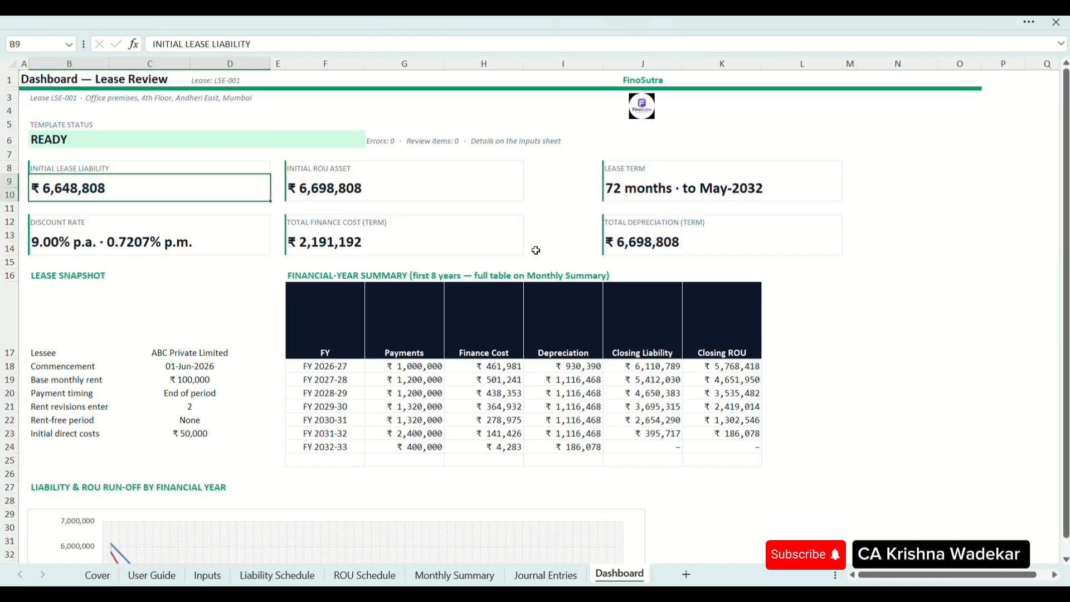
Step: Go down to the Discount Rate figure on the Dashboard
{"action": "key", "text": "Down"}
{"action": "key", "text": "Down"}
{"action": "key", "text": "Right"}
{"action": "key", "text": "Down"}
{"action": "key", "text": "Left"}
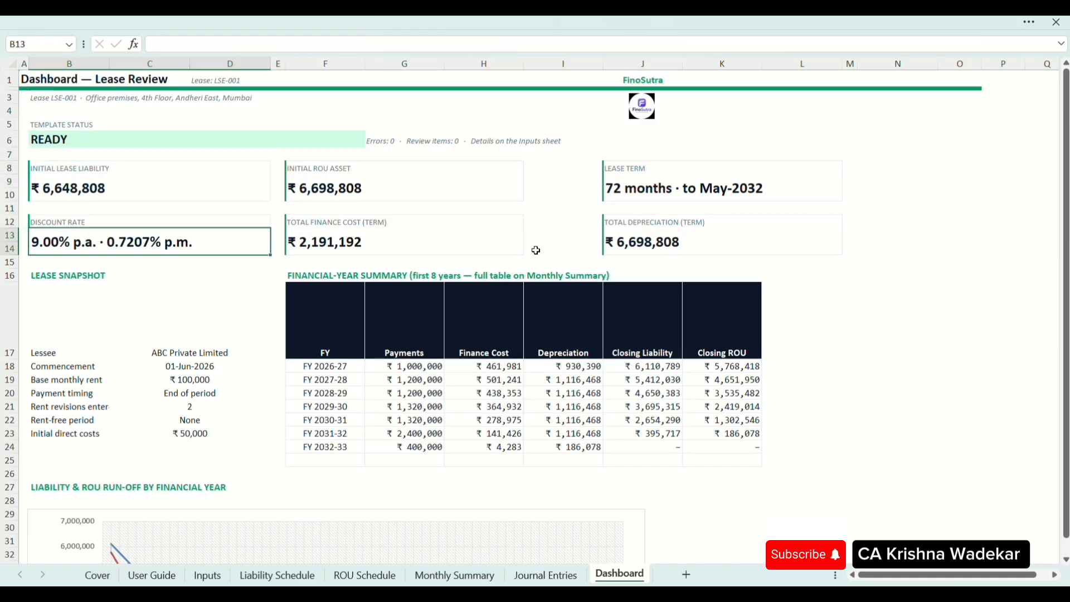
Step: Go across the Dashboard figures towards Lease Term and down to the liability and ROU run-off chart
{"action": "key", "text": "Right"}
{"action": "key", "text": "Right"}
{"action": "key", "text": "Up"}
{"action": "scroll", "coordinate": [629, 366], "scroll_direction": "down", "scroll_amount": 5}
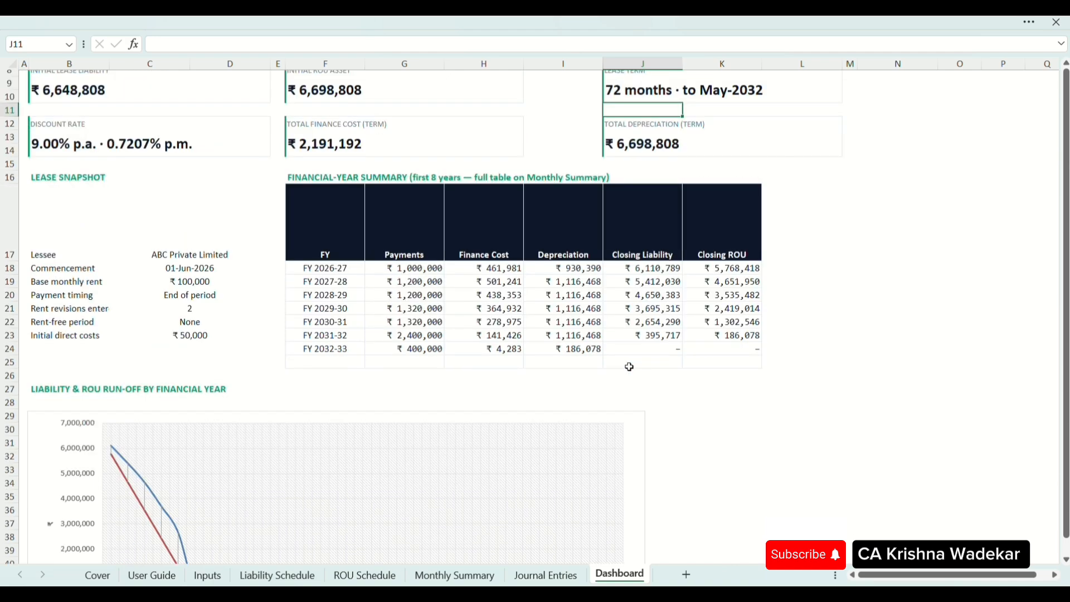
{"action": "left_click", "coordinate": [724, 331]}
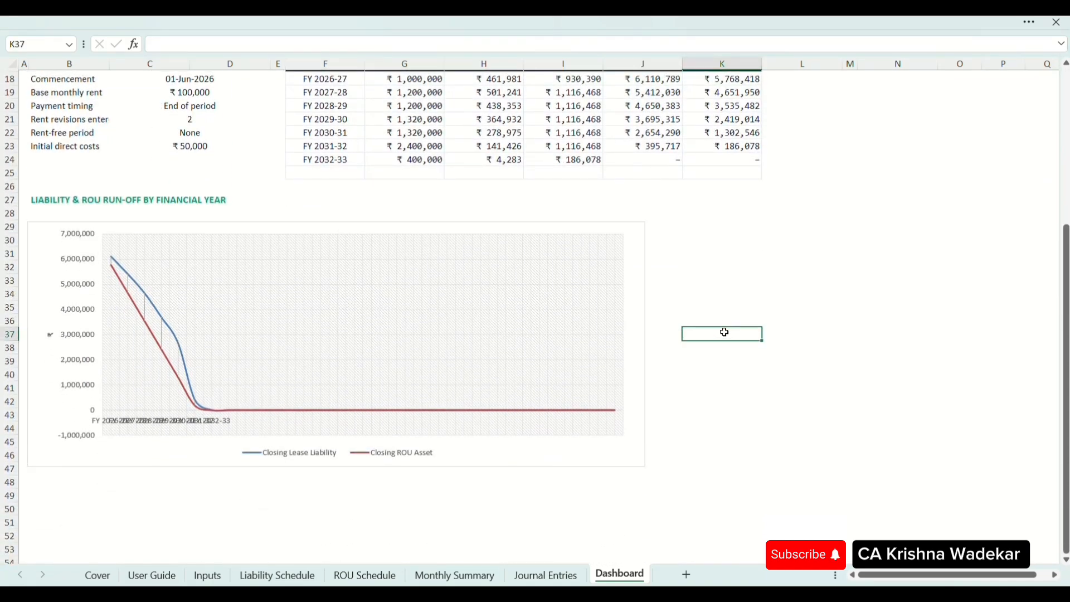
Step: Return from the run-off chart to the Financial-Year Summary heading above the yearly table
{"action": "scroll", "coordinate": [631, 304], "scroll_direction": "up", "scroll_amount": 3}
{"action": "left_click", "coordinate": [630, 304]}
{"action": "key", "text": "Up"}
{"action": "key", "text": "Up"}
{"action": "key", "text": "Up"}
{"action": "key", "text": "Up"}
{"action": "key", "text": "Up"}
{"action": "key", "text": "Up"}
{"action": "key", "text": "Up"}
{"action": "key", "text": "Left"}
{"action": "key", "text": "Left"}
{"action": "key", "text": "Left"}
{"action": "key", "text": "Left"}
{"action": "key", "text": "Left"}
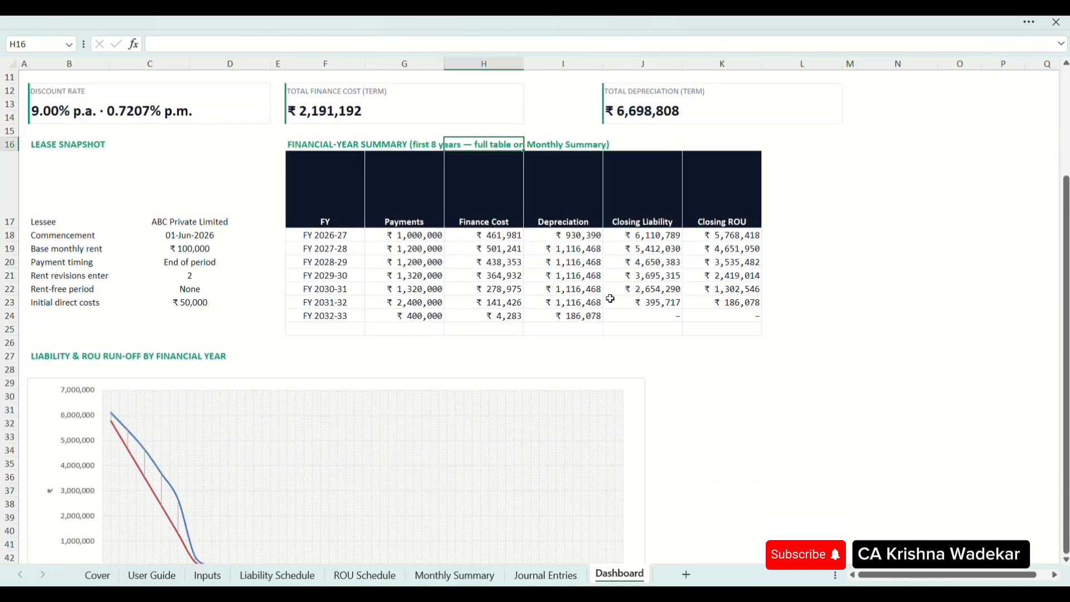
Step: Go from the Financial-Year Summary heading into the yearly table to the Depreciation figure for FY 2027-28
{"action": "key", "text": "Right"}
{"action": "key", "text": "Right"}
{"action": "key", "text": "Down"}
{"action": "key", "text": "Right"}
{"action": "key", "text": "Down"}
{"action": "key", "text": "Right"}
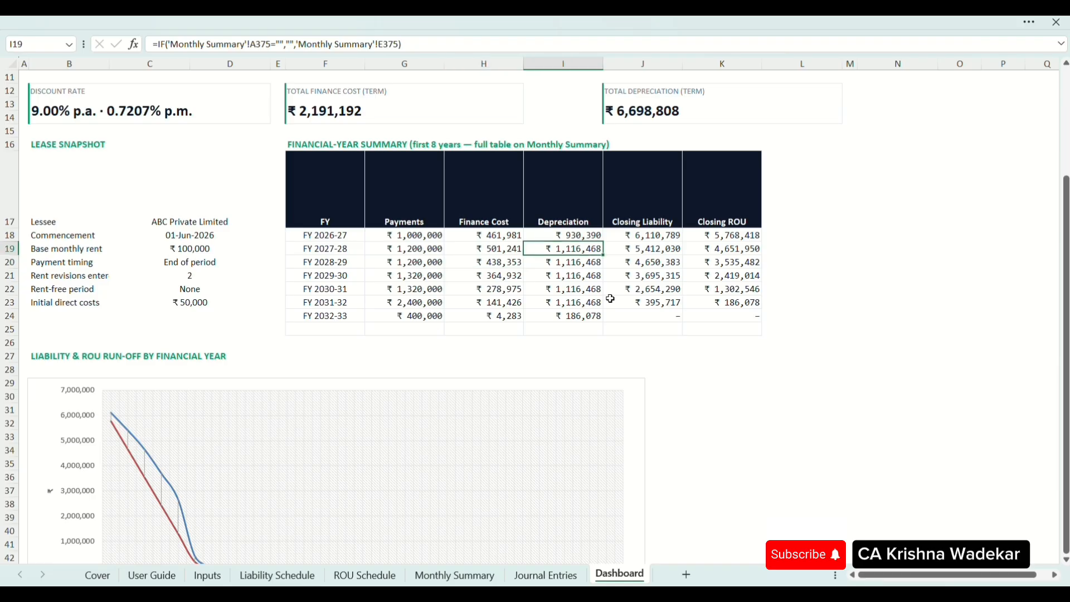
Step: Highlight the Payments figures in the Financial-Year Summary, from FY 2032-33 back through the earlier years
{"action": "key", "text": "Left"}
{"action": "key", "text": "Down"}
{"action": "key", "text": "Down"}
{"action": "key", "text": "Down"}
{"action": "key", "text": "Down"}
{"action": "key", "text": "Down"}
{"action": "key", "text": "Down"}
{"action": "key", "text": "Left"}
{"action": "key", "text": "shift+Up"}
{"action": "key", "text": "shift+Up"}
{"action": "key", "text": "shift+Up"}
{"action": "key", "text": "shift+Up"}
{"action": "key", "text": "shift+Up"}
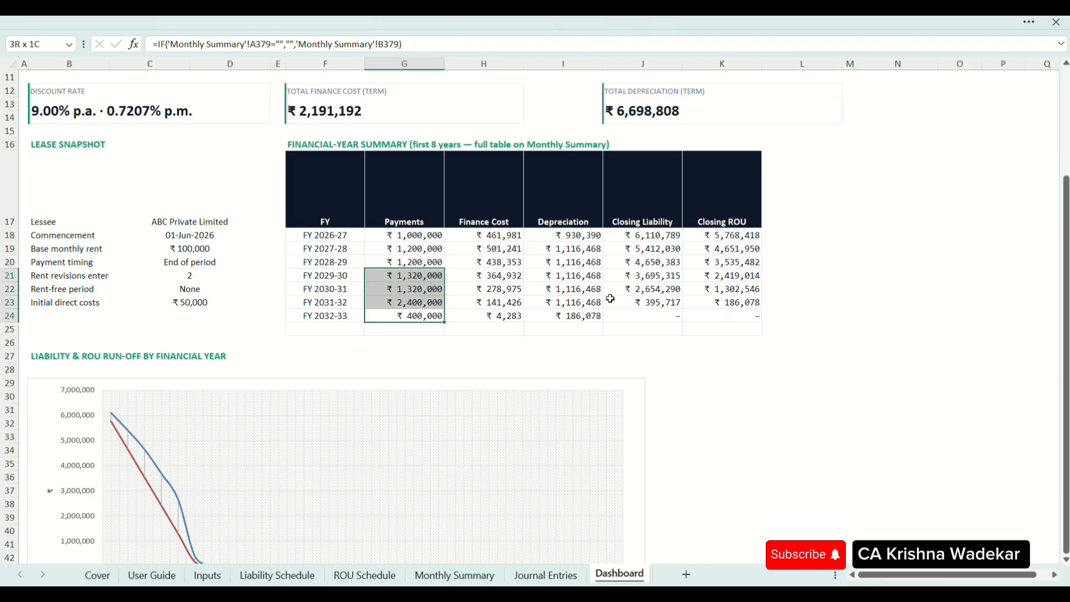
Step: Highlight the Finance Cost figures and the last Depreciation figures in the Financial-Year Summary
{"action": "key", "text": "Right"}
{"action": "key", "text": "shift+Up"}
{"action": "key", "text": "shift+Up"}
{"action": "key", "text": "shift+Up"}
{"action": "key", "text": "shift+Up"}
{"action": "key", "text": "Right"}
{"action": "key", "text": "shift+Up"}
{"action": "key", "text": "shift+Up"}
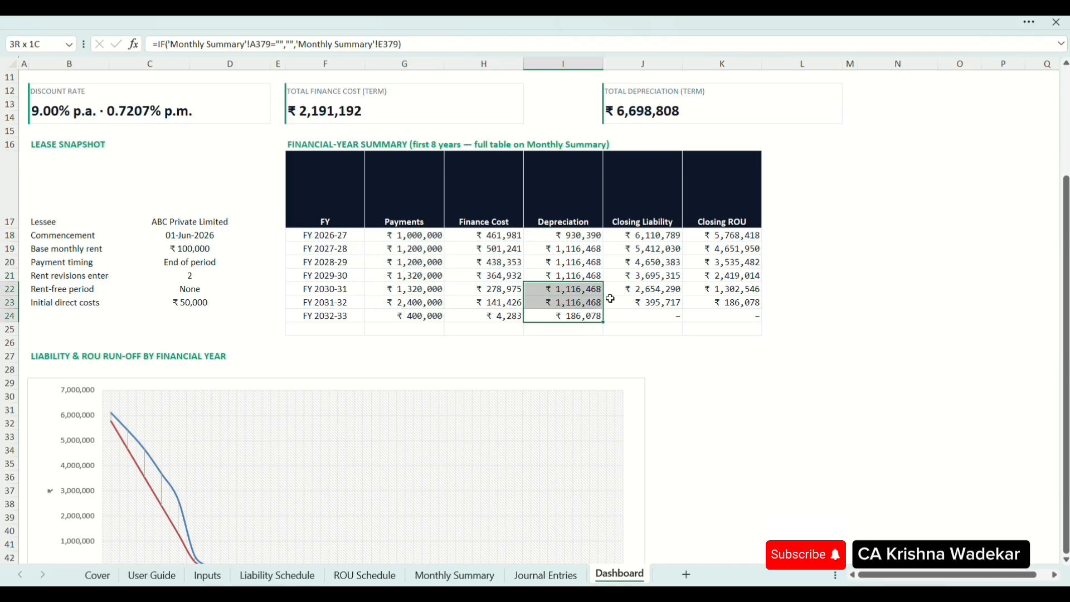
Step: Highlight the Lease Snapshot values from Initial direct costs up to Commencement
{"action": "key", "text": "Left"}
{"action": "key", "text": "Up"}
{"action": "key", "text": "Left"}
{"action": "key", "text": "Left"}
{"action": "key", "text": "Left"}
{"action": "key", "text": "Left"}
{"action": "key", "text": "shift+Up"}
{"action": "key", "text": "shift+Up"}
{"action": "key", "text": "shift+Up"}
{"action": "key", "text": "shift+Up"}
{"action": "key", "text": "shift+Up"}
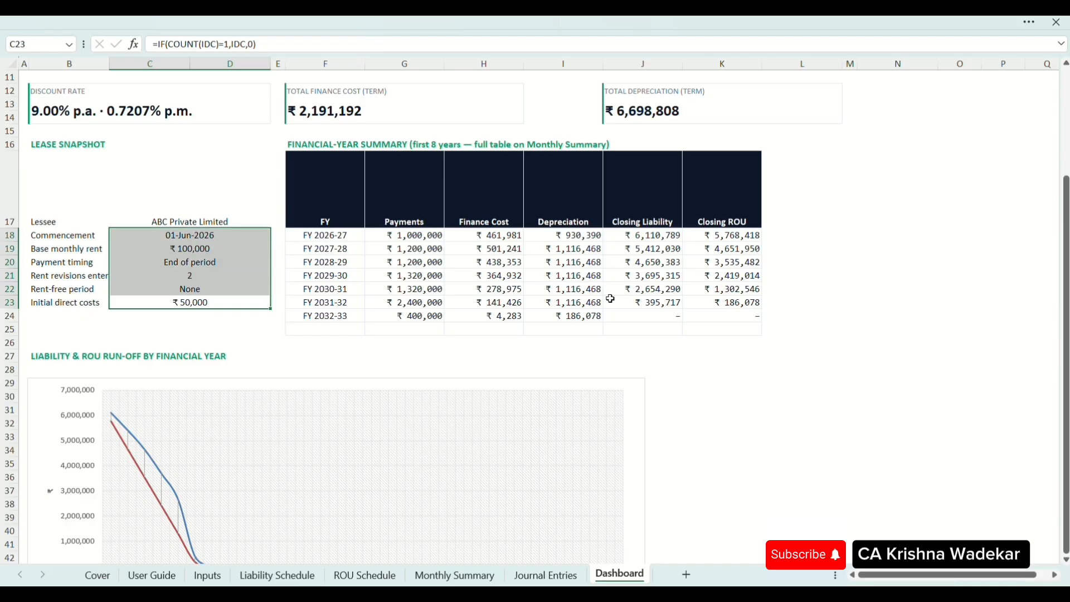
Step: Return to the Financial-Year Summary and highlight the Closing Liability figures, starting from FY 2032-33
{"action": "key", "text": "Right"}
{"action": "key", "text": "Right"}
{"action": "key", "text": "Right"}
{"action": "key", "text": "Right"}
{"action": "key", "text": "Right"}
{"action": "key", "text": "Right"}
{"action": "key", "text": "Right"}
{"action": "key", "text": "Down"}
{"action": "key", "text": "Left"}
{"action": "key", "text": "shift+Up"}
{"action": "key", "text": "shift+Up"}
{"action": "key", "text": "shift+Up"}
{"action": "key", "text": "shift+Up"}
{"action": "key", "text": "shift+Up"}
{"action": "key", "text": "shift+Up"}
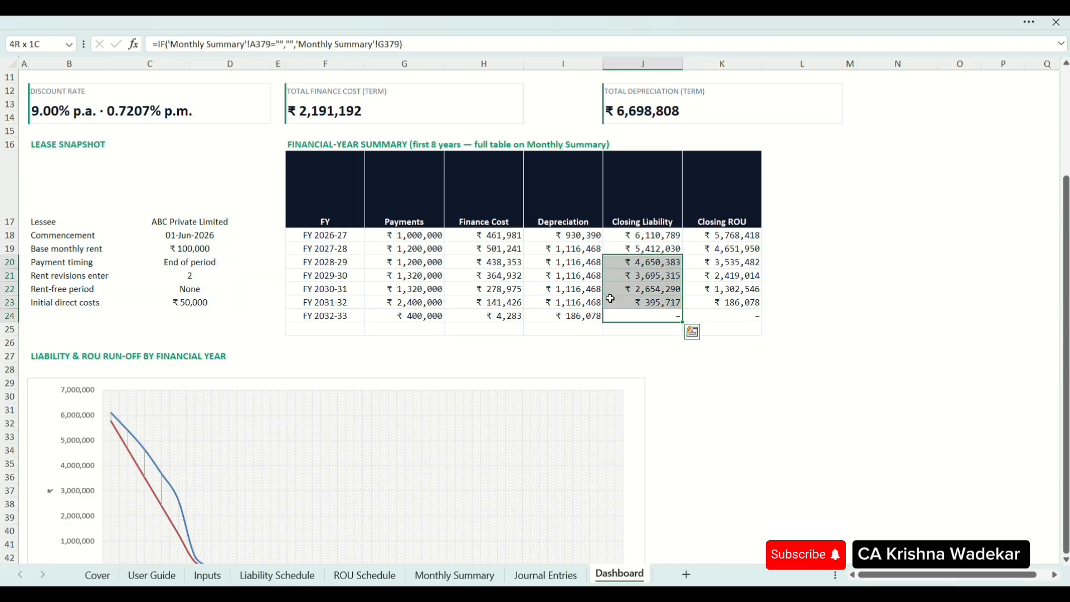
Step: Highlight the Closing ROU figures from FY 2032-33 back to FY 2026-27
{"action": "key", "text": "Right"}
{"action": "key", "text": "shift+Up"}
{"action": "key", "text": "shift+Up"}
{"action": "key", "text": "shift+Up"}
{"action": "key", "text": "shift+Up"}
{"action": "key", "text": "shift+Up"}
{"action": "key", "text": "shift+Up"}
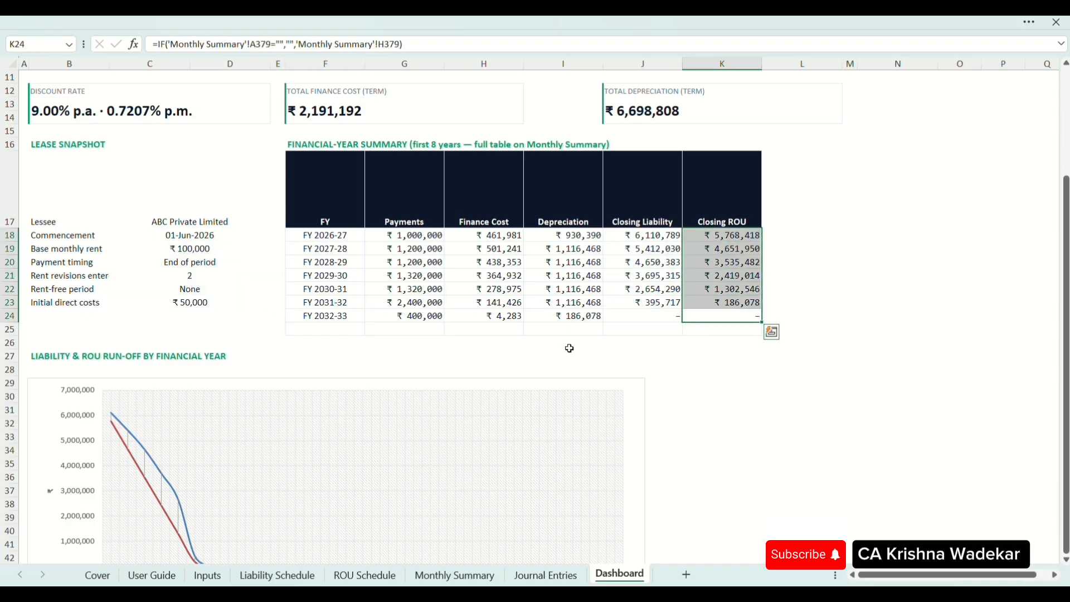
Step: Look over the whole Dashboard, from the key figures at its start down to the liability and ROU run-off chart
{"action": "scroll", "coordinate": [569, 349], "scroll_direction": "up", "scroll_amount": 4}
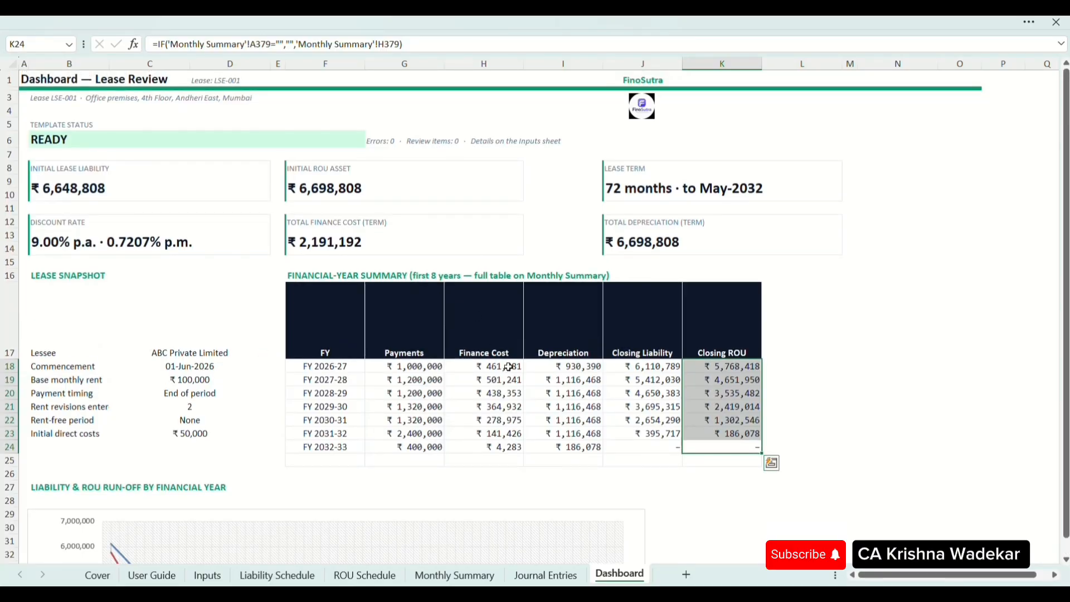
{"action": "scroll", "coordinate": [754, 410], "scroll_direction": "down", "scroll_amount": 5}
{"action": "scroll", "coordinate": [754, 410], "scroll_direction": "up", "scroll_amount": 1}
{"action": "scroll", "coordinate": [754, 410], "scroll_direction": "down", "scroll_amount": 1}
{"action": "scroll", "coordinate": [754, 410], "scroll_direction": "up", "scroll_amount": 3}
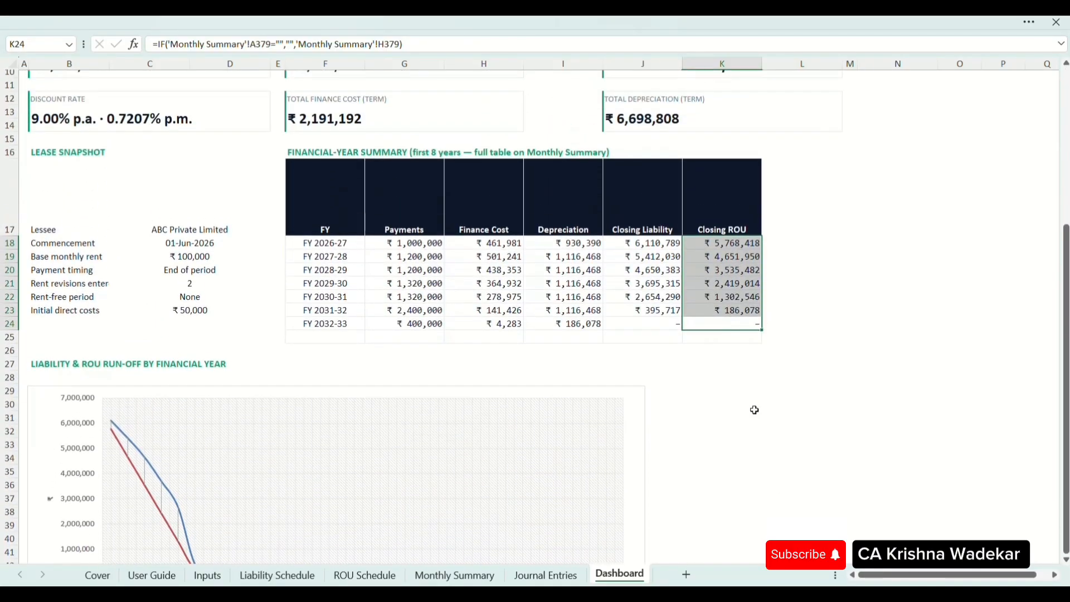
{"action": "scroll", "coordinate": [754, 410], "scroll_direction": "up", "scroll_amount": 1}
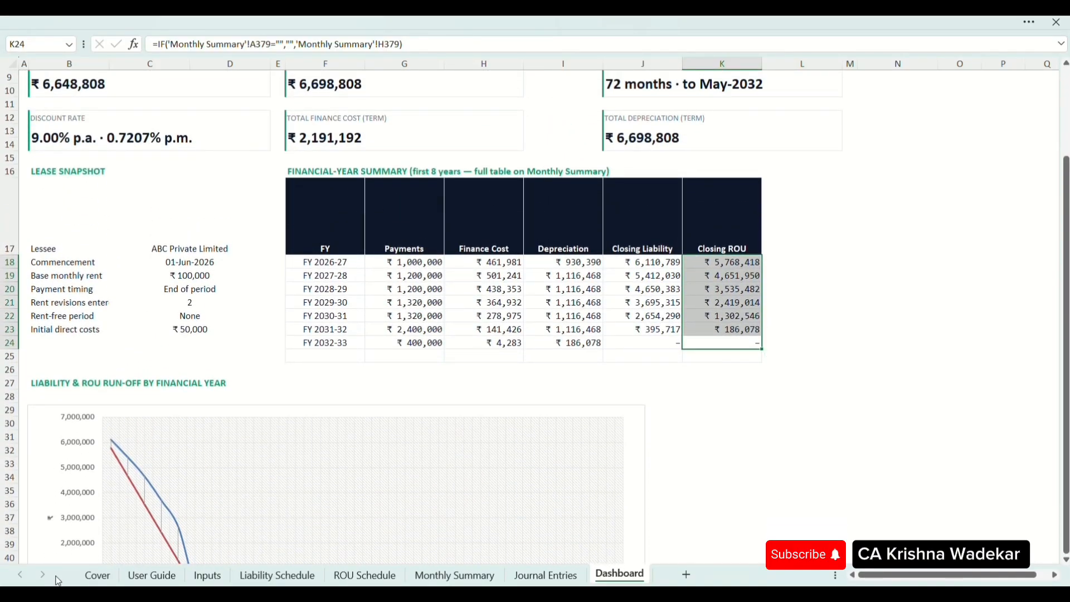
Step: On the Inputs sheet, set the revised monthly rents to ₹150,000 from 01-Apr-2029 and ₹180,000 from 01-Apr-2031
{"action": "left_click", "coordinate": [208, 575]}
{"action": "scroll", "coordinate": [356, 304], "scroll_direction": "up", "scroll_amount": 12}
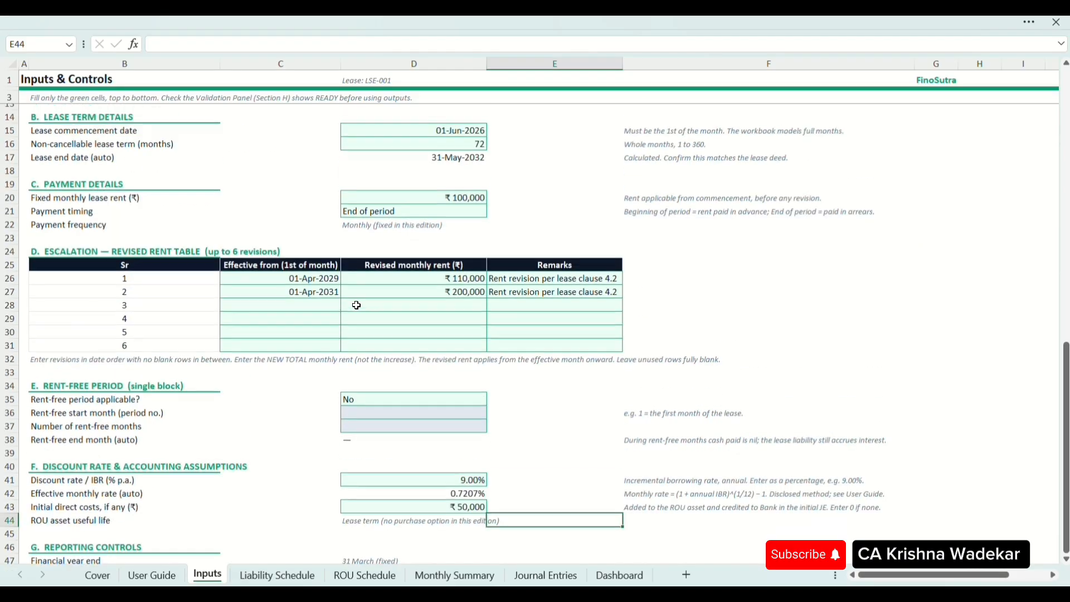
{"action": "scroll", "coordinate": [356, 305], "scroll_direction": "up", "scroll_amount": 1}
{"action": "left_click", "coordinate": [453, 228]}
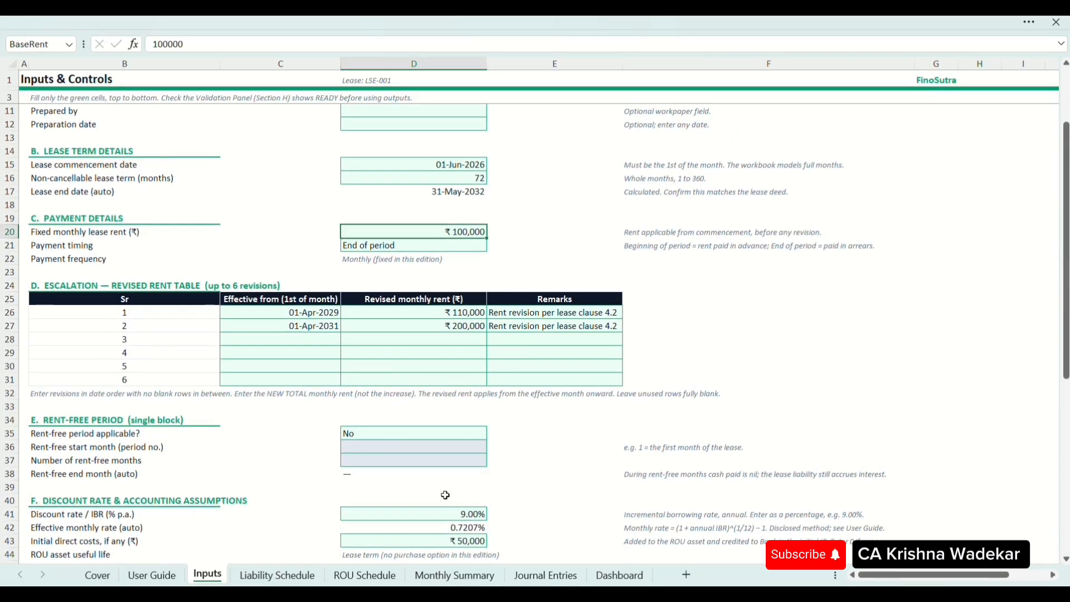
{"action": "left_click_drag", "start_coordinate": [445, 495], "coordinate": [446, 329]}
{"action": "left_click", "coordinate": [446, 330]}
{"action": "key", "text": "Up"}
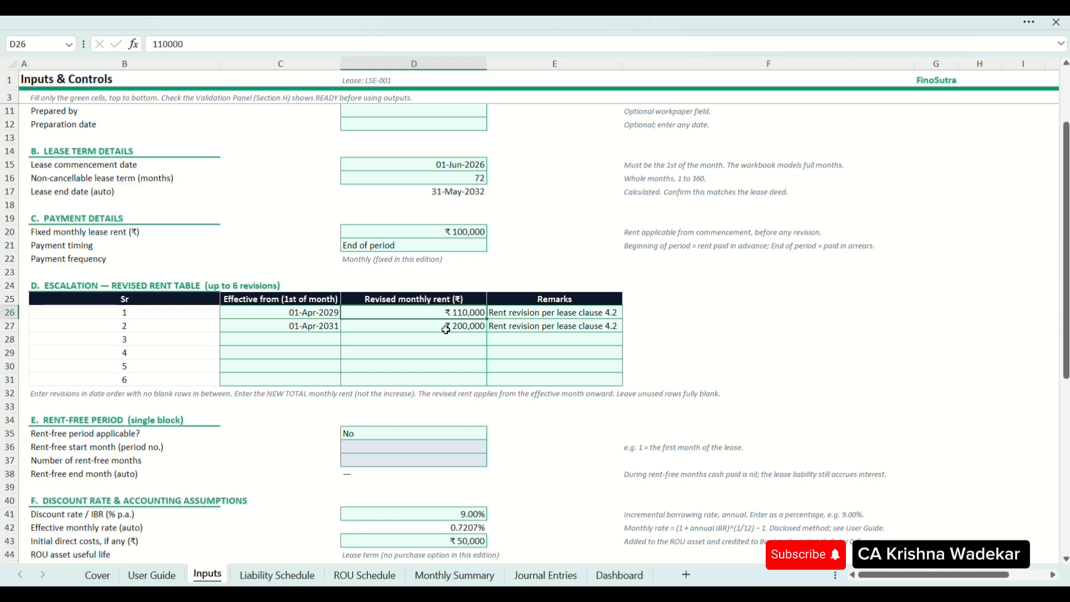
{"action": "key", "text": "Up"}
{"action": "double_click", "coordinate": [446, 329]}
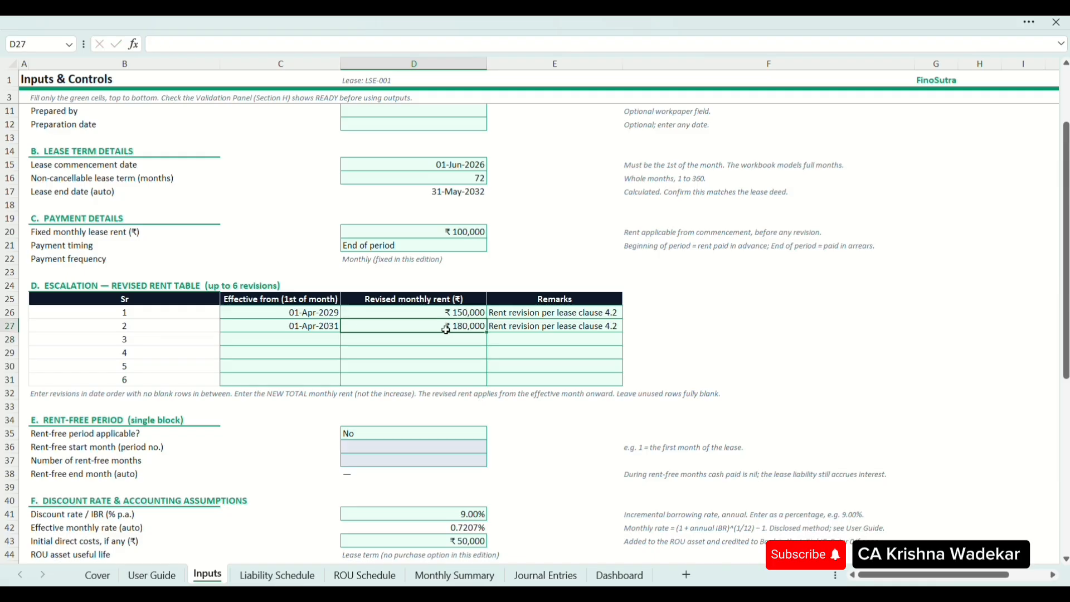
Step: Set the annual discount rate (IBR) to 8% in the accounting assumptions
{"action": "key", "text": "Up"}
{"action": "key", "text": "Up"}
{"action": "key", "text": "Up"}
{"action": "key", "text": "Up"}
{"action": "key", "text": "Up"}
{"action": "key", "text": "Up"}
{"action": "key", "text": "Up"}
{"action": "key", "text": "Up"}
{"action": "key", "text": "Up"}
{"action": "key", "text": "Down"}
{"action": "key", "text": "Down"}
{"action": "key", "text": "Up"}
{"action": "scroll", "coordinate": [446, 329], "scroll_direction": "up", "scroll_amount": 1}
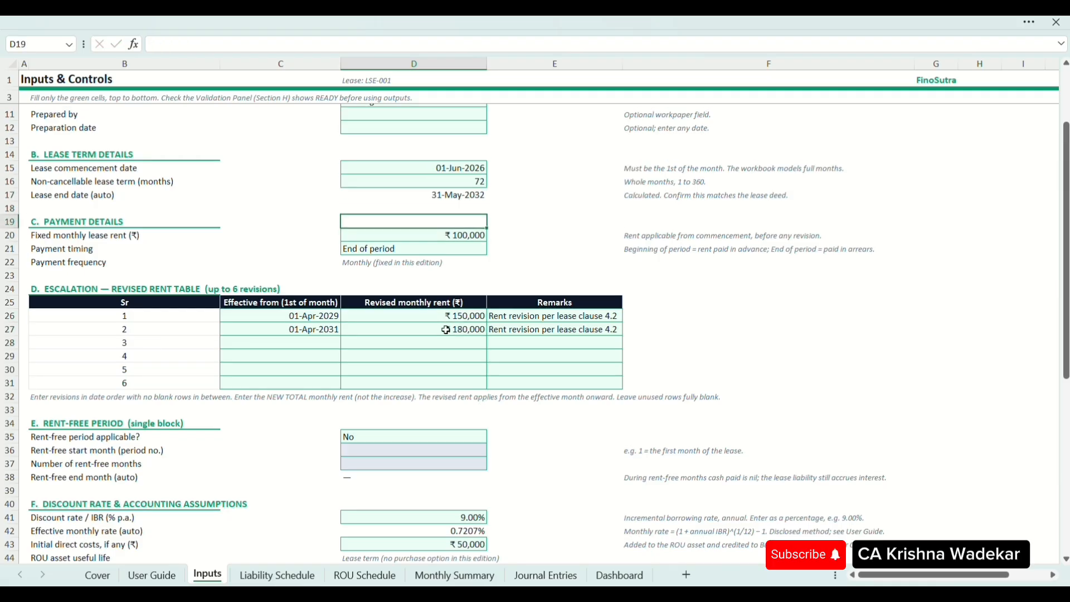
{"action": "scroll", "coordinate": [446, 330], "scroll_direction": "down", "scroll_amount": 1}
{"action": "left_click", "coordinate": [454, 486]}
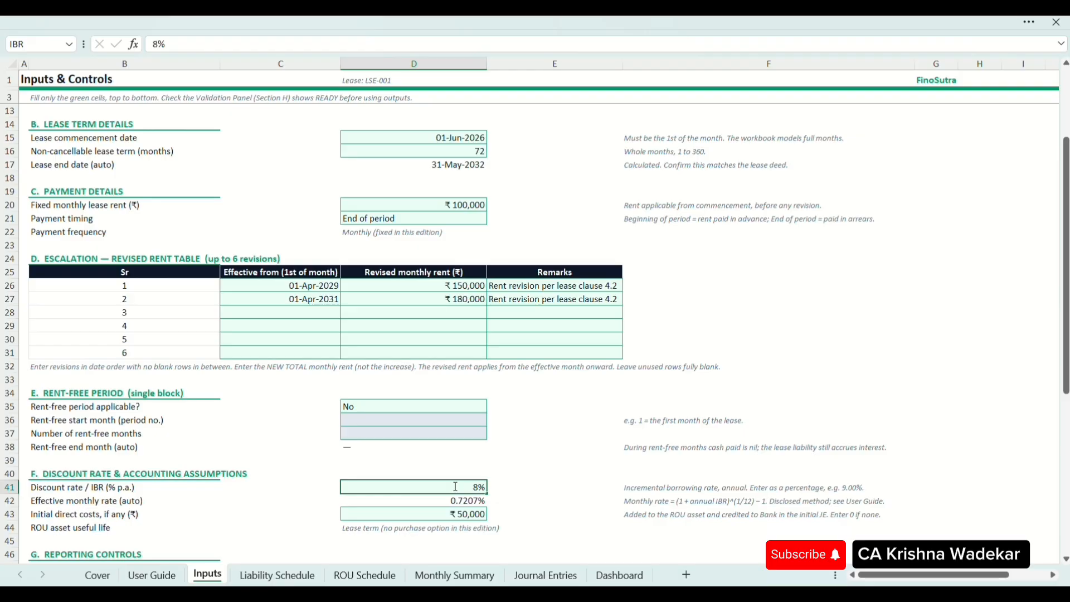
{"action": "scroll", "coordinate": [456, 487], "scroll_direction": "down", "scroll_amount": 2}
Step: Open the Liability Schedule and follow the Payment column down to the rent revision in Apr-2029
{"action": "left_click", "coordinate": [312, 577]}
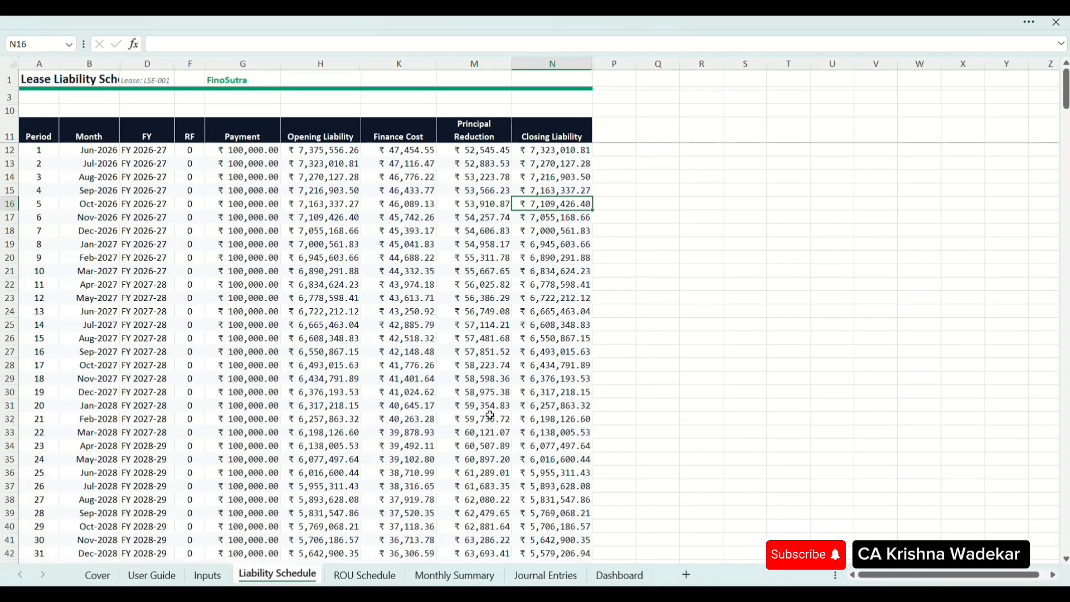
{"action": "left_click", "coordinate": [478, 164]}
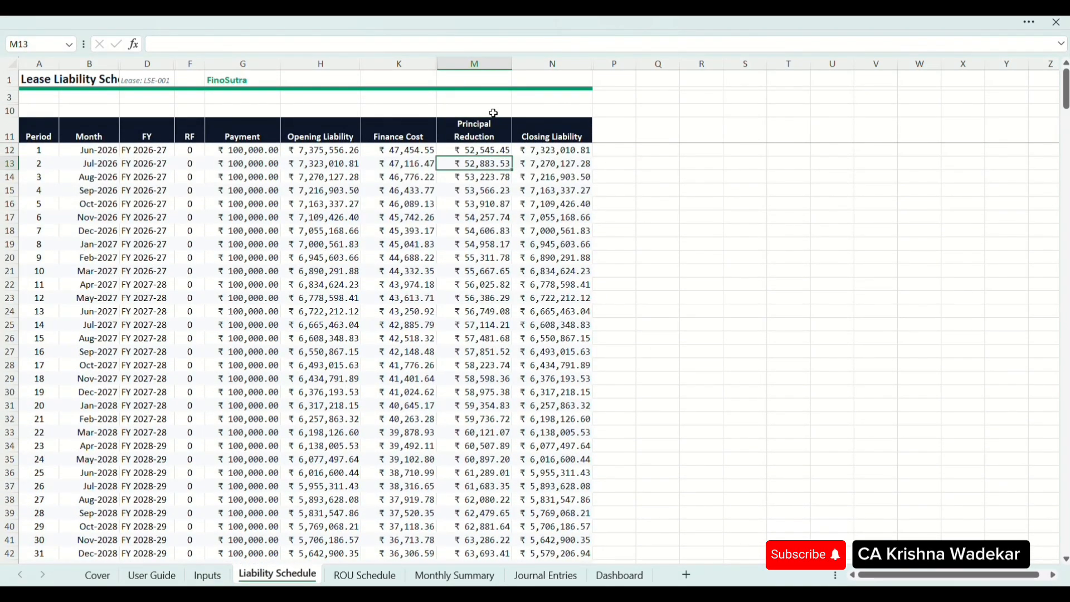
{"action": "key", "text": "Left"}
{"action": "key", "text": "Left"}
{"action": "key", "text": "Left"}
{"action": "key", "text": "Down"}
{"action": "key", "text": "Down"}
{"action": "scroll", "coordinate": [255, 216], "scroll_direction": "down", "scroll_amount": 10}
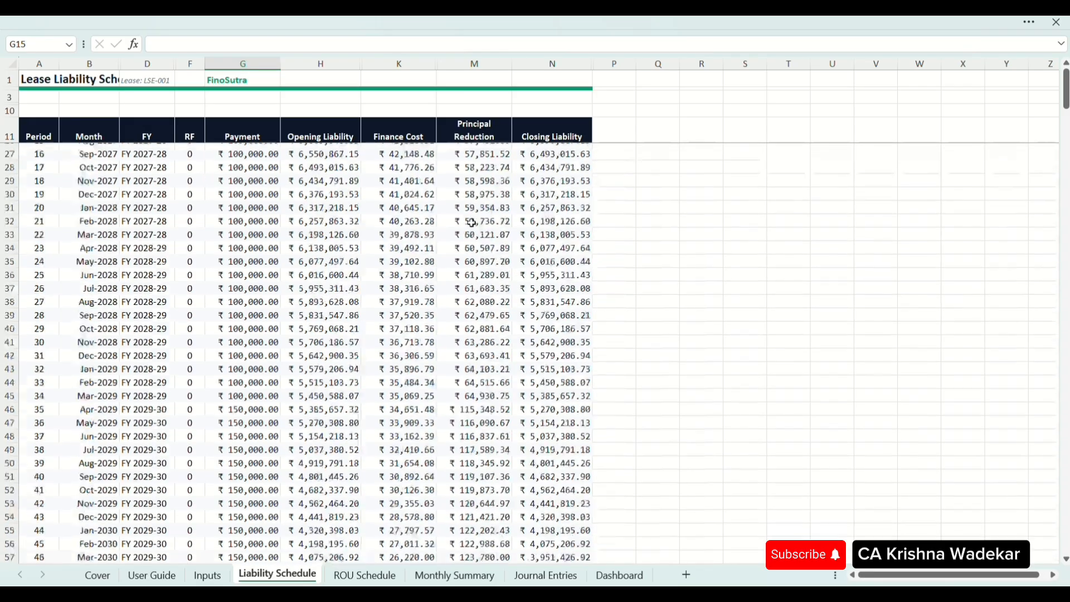
{"action": "scroll", "coordinate": [255, 216], "scroll_direction": "up", "scroll_amount": 2}
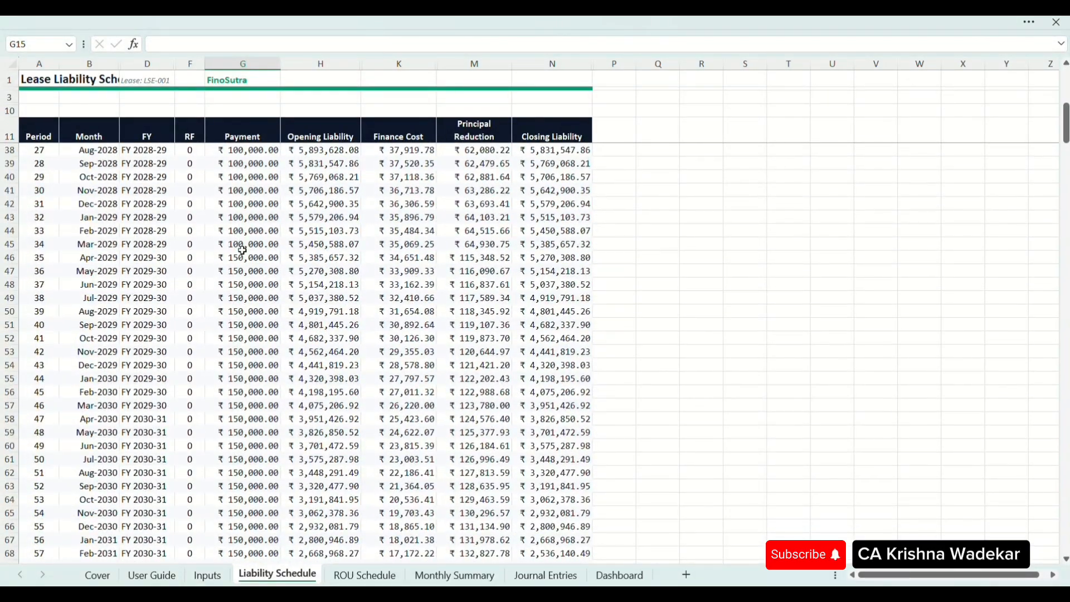
Step: Highlight the ₹180,000 payments from Apr-2031 to May-2032, then select the final period's closing liability
{"action": "left_click_drag", "start_coordinate": [242, 256], "coordinate": [244, 353]}
{"action": "left_click", "coordinate": [249, 337]}
{"action": "key", "text": "Up"}
{"action": "key", "text": "Up"}
{"action": "key", "text": "Up"}
{"action": "key", "text": "Up"}
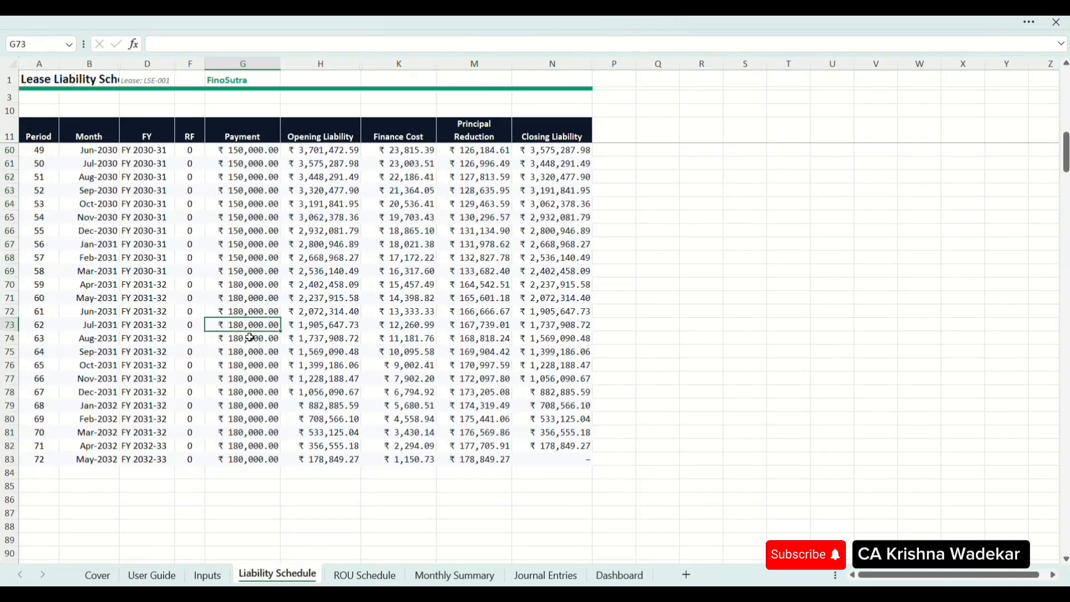
{"action": "key", "text": "shift+Down"}
{"action": "key", "text": "ctrl+shift+Down"}
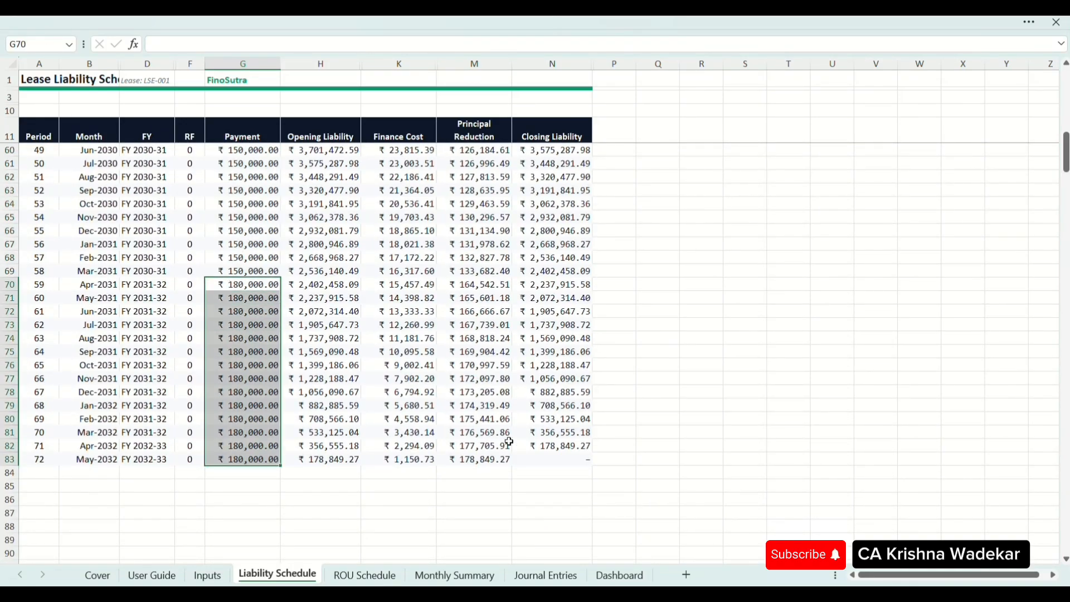
{"action": "left_click", "coordinate": [543, 459]}
Step: Open the Dashboard and review the Discount Rate, Initial Lease Liability and Total Finance Cost figures
{"action": "left_click", "coordinate": [619, 575]}
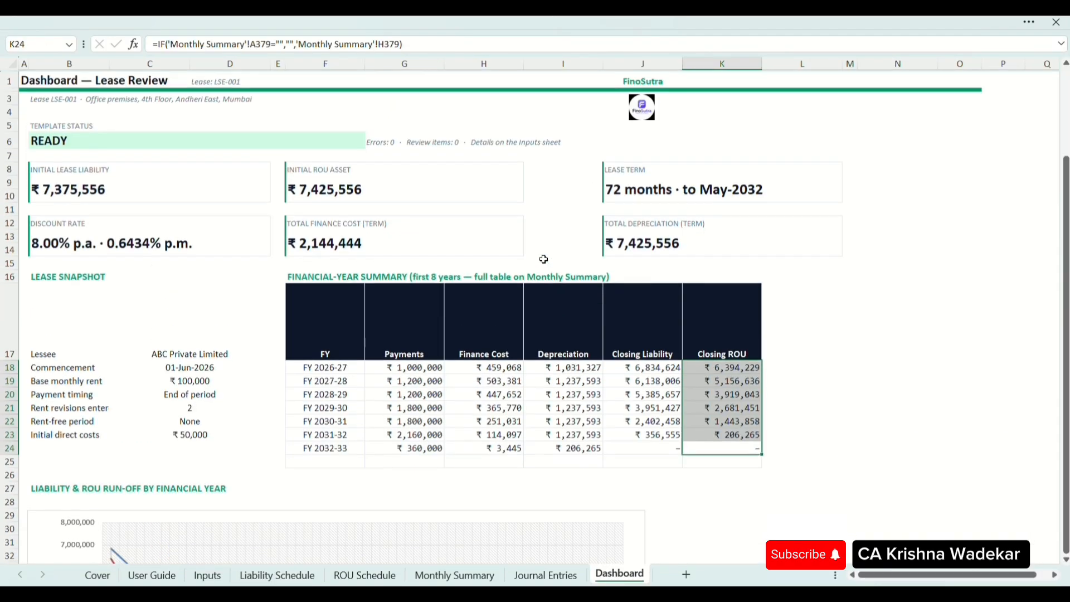
{"action": "left_click", "coordinate": [142, 240]}
{"action": "key", "text": "shift+Up"}
{"action": "key", "text": "shift+Up"}
{"action": "key", "text": "shift+Up"}
{"action": "key", "text": "Up"}
{"action": "key", "text": "Right"}
{"action": "key", "text": "Right"}
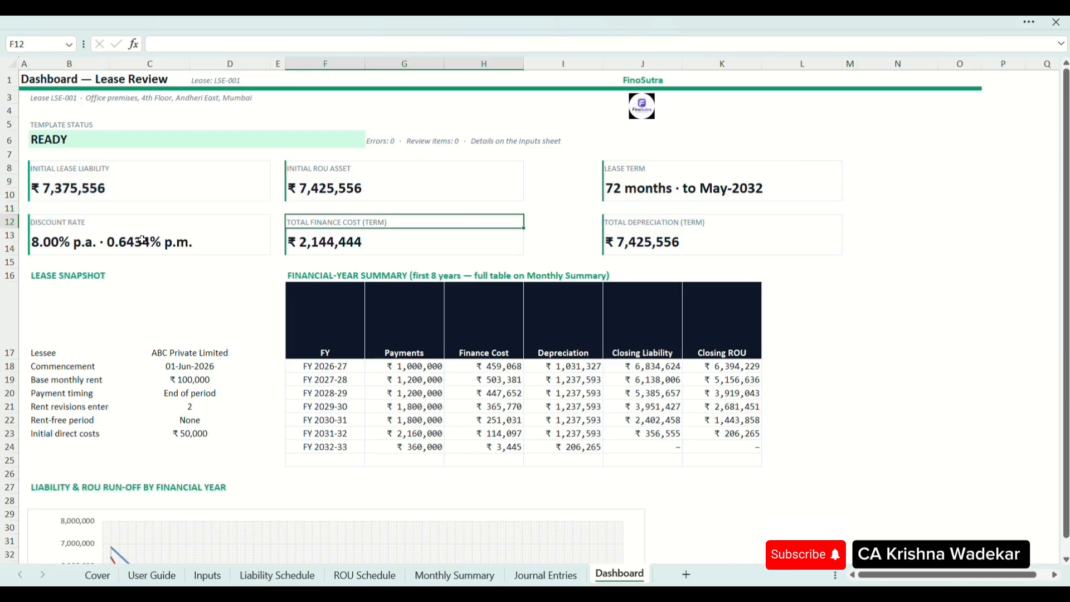
Step: Go on past the Total Depreciation figure to the Financial-Year Summary heading on the Dashboard
{"action": "key", "text": "Down"}
{"action": "key", "text": "Right"}
{"action": "key", "text": "Right"}
{"action": "key", "text": "Down"}
{"action": "key", "text": "Down"}
{"action": "key", "text": "Left"}
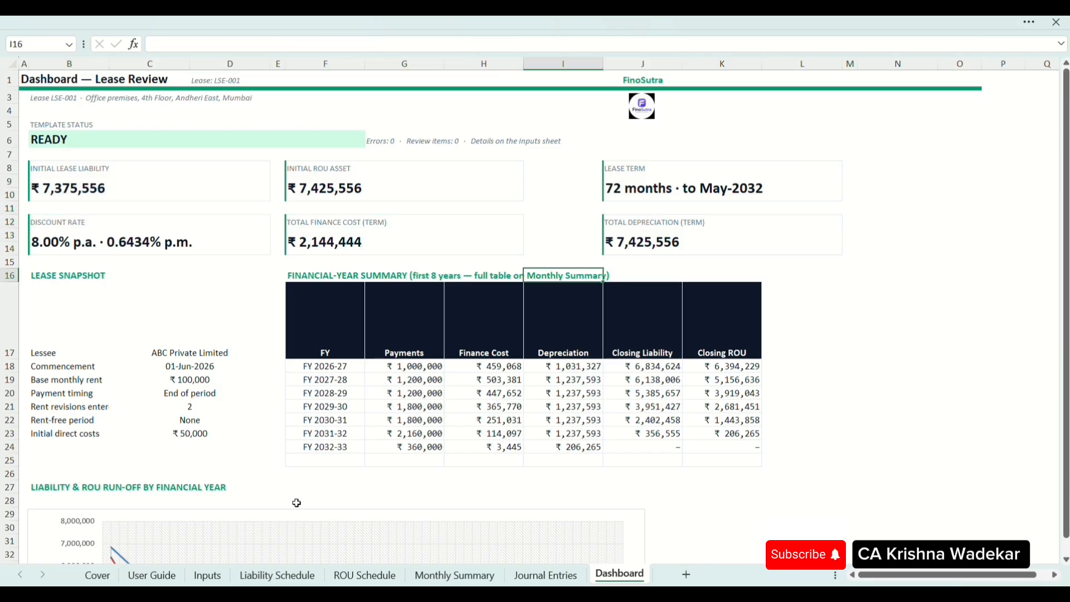
Step: Open the Journal Entries sheet and review the initial recognition entry and the FY 2030-31 year-end entries
{"action": "left_click", "coordinate": [558, 581]}
{"action": "scroll", "coordinate": [444, 273], "scroll_direction": "up", "scroll_amount": 3}
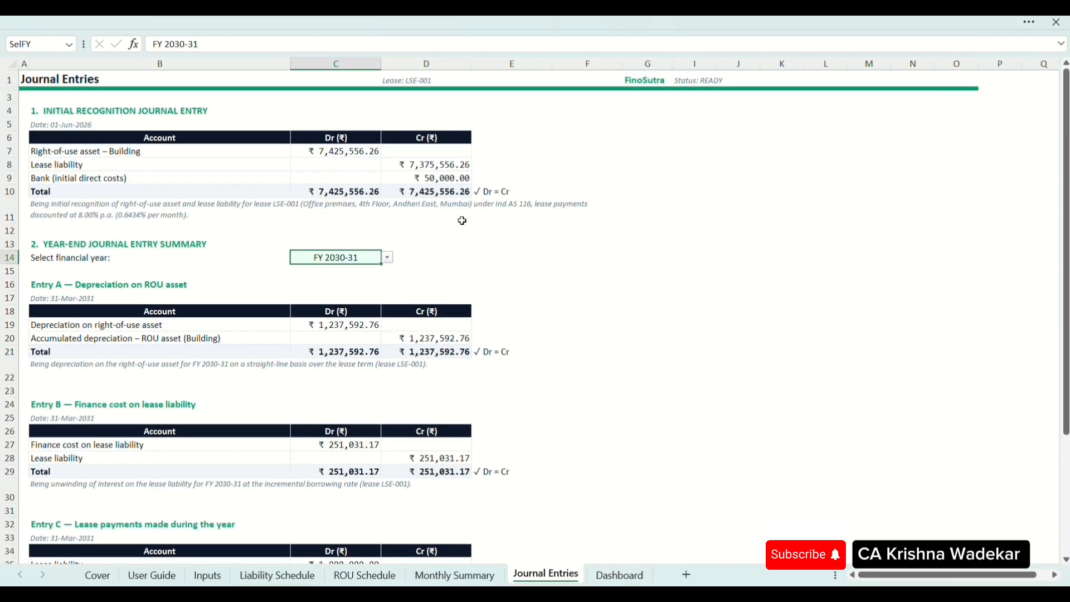
{"action": "scroll", "coordinate": [462, 220], "scroll_direction": "down", "scroll_amount": 3}
Step: Open the Monthly Summary and go across its headings from Total P&L Charge to Closing Lease Liability
{"action": "left_click", "coordinate": [482, 581]}
{"action": "key", "text": "Left"}
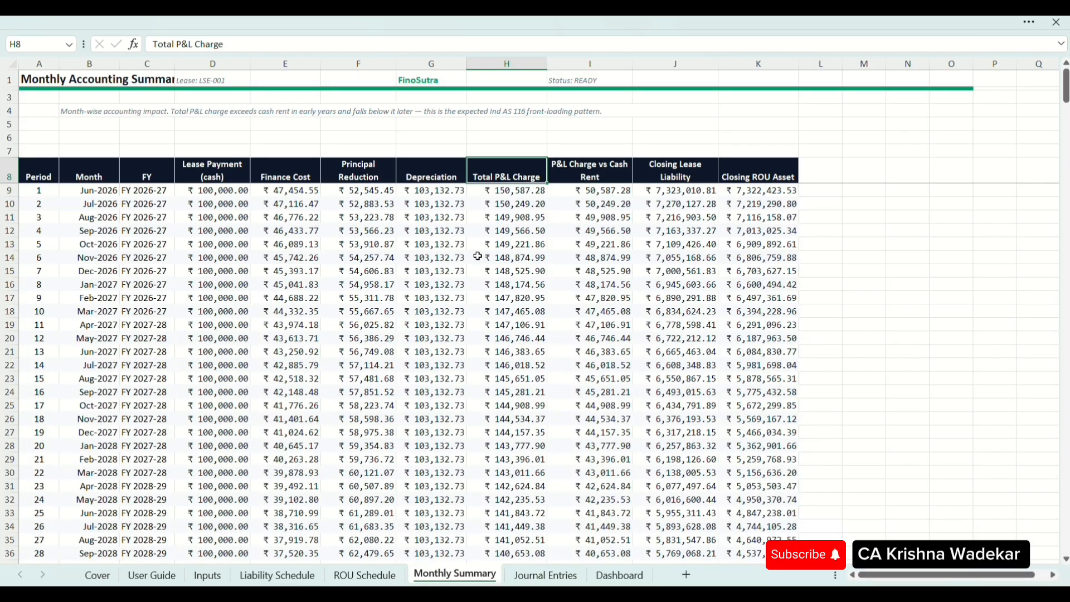
{"action": "key", "text": "Right"}
{"action": "key", "text": "Right"}
{"action": "scroll", "coordinate": [368, 356], "scroll_direction": "down", "scroll_amount": 5}
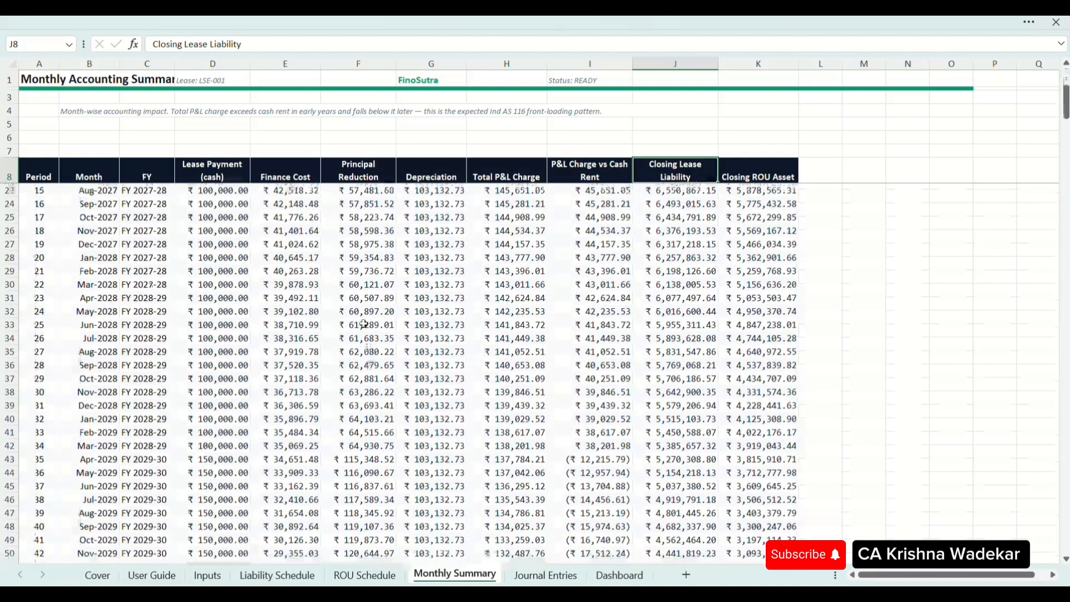
Step: Follow the Lease Payment column of the Monthly Summary down to Mar-2029, just before the rent revision
{"action": "left_click", "coordinate": [363, 324]}
{"action": "key", "text": "Left"}
{"action": "key", "text": "Left"}
{"action": "key", "text": "Down"}
{"action": "key", "text": "Down"}
{"action": "key", "text": "Down"}
{"action": "key", "text": "Down"}
{"action": "key", "text": "Down"}
{"action": "key", "text": "Down"}
{"action": "key", "text": "Down"}
{"action": "key", "text": "Down"}
{"action": "key", "text": "Down"}
{"action": "key", "text": "Down"}
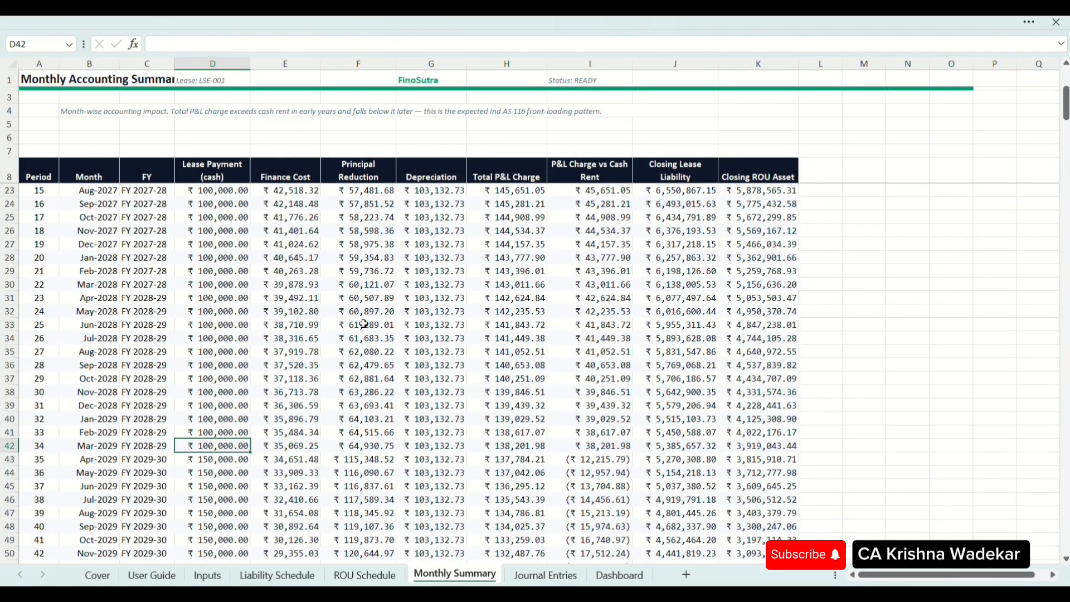
Step: Select the Lease Payment cells of the Monthly Summary from Apr-2029 to Nov-2031 to follow the first revised rent
{"action": "key", "text": "shift+Down"}
{"action": "key", "text": "shift+Down"}
{"action": "key", "text": "shift+Down"}
{"action": "key", "text": "shift+Down"}
{"action": "key", "text": "shift+Down"}
{"action": "key", "text": "shift+Down"}
{"action": "key", "text": "shift+Down"}
{"action": "key", "text": "shift+Down"}
{"action": "key", "text": "shift+Down"}
{"action": "key", "text": "shift+Down"}
{"action": "key", "text": "shift+Down"}
{"action": "key", "text": "shift+Down"}
{"action": "key", "text": "shift+Down"}
{"action": "key", "text": "shift+Down"}
{"action": "key", "text": "shift+Down"}
{"action": "key", "text": "shift+Down"}
{"action": "key", "text": "shift+Down"}
{"action": "key", "text": "shift+Down"}
{"action": "key", "text": "shift+Down"}
{"action": "key", "text": "shift+Down"}
{"action": "key", "text": "shift+Down"}
{"action": "key", "text": "shift+Down"}
{"action": "key", "text": "shift+Down"}
{"action": "key", "text": "shift+Down"}
{"action": "key", "text": "shift+Down"}
{"action": "key", "text": "shift+Down"}
{"action": "key", "text": "shift+Down"}
{"action": "key", "text": "shift+Down"}
{"action": "key", "text": "shift+Down"}
{"action": "key", "text": "shift+Down"}
{"action": "key", "text": "shift+Down"}
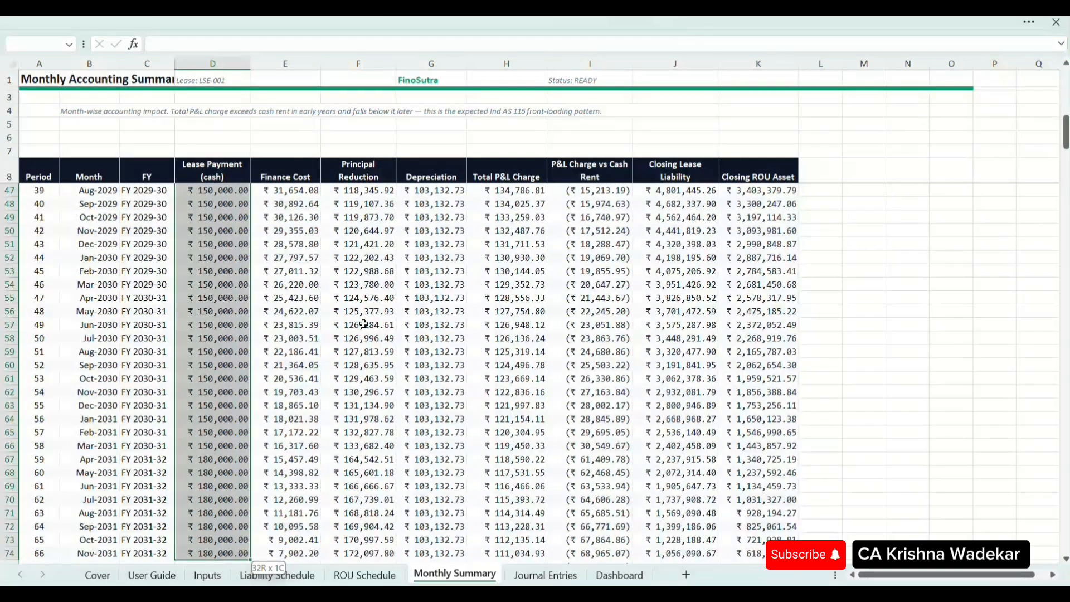
Step: Select the Lease Payment cells from Apr-2031 to May-2032 to check the second revised rent through the lease's end
{"action": "left_click", "coordinate": [212, 454]}
{"action": "key", "text": "shift+Down"}
{"action": "key", "text": "shift+Down"}
{"action": "key", "text": "shift+Down"}
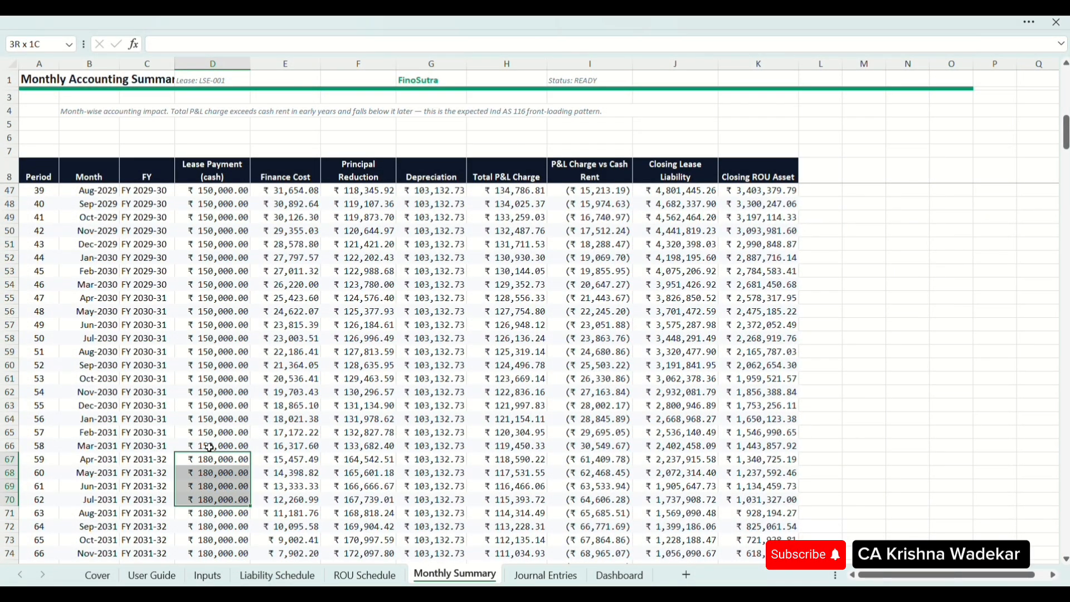
{"action": "key", "text": "shift+Down"}
{"action": "key", "text": "shift+Down"}
{"action": "key", "text": "shift+Down"}
{"action": "key", "text": "shift+Down"}
{"action": "key", "text": "shift+Down"}
{"action": "key", "text": "shift+Down"}
{"action": "key", "text": "shift+Down"}
{"action": "key", "text": "shift+Down"}
{"action": "key", "text": "shift+Down"}
{"action": "key", "text": "shift+Down"}
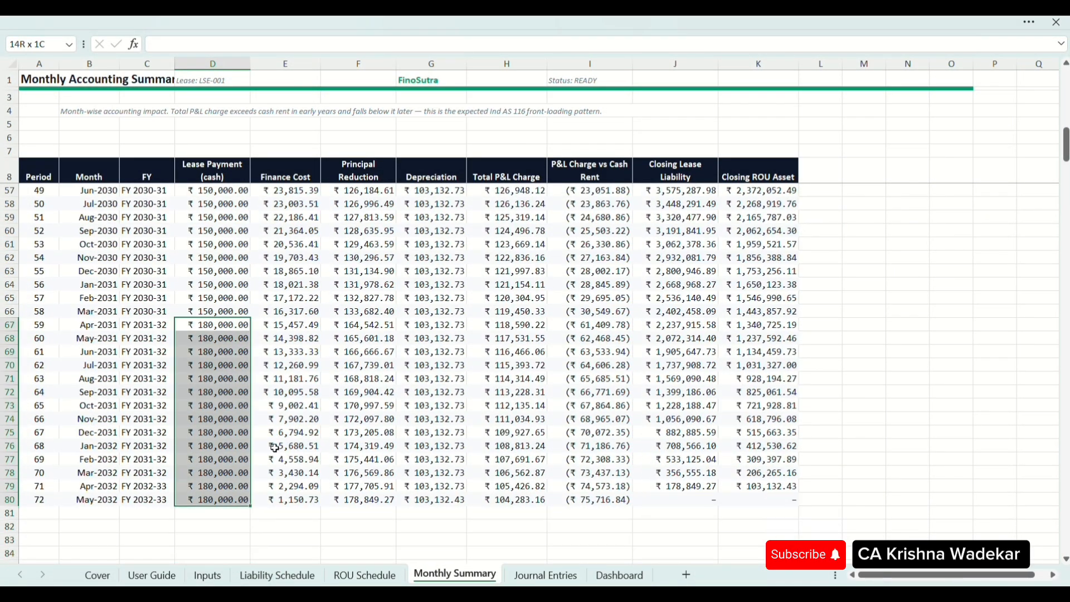
{"action": "scroll", "coordinate": [275, 448], "scroll_direction": "up", "scroll_amount": 8}
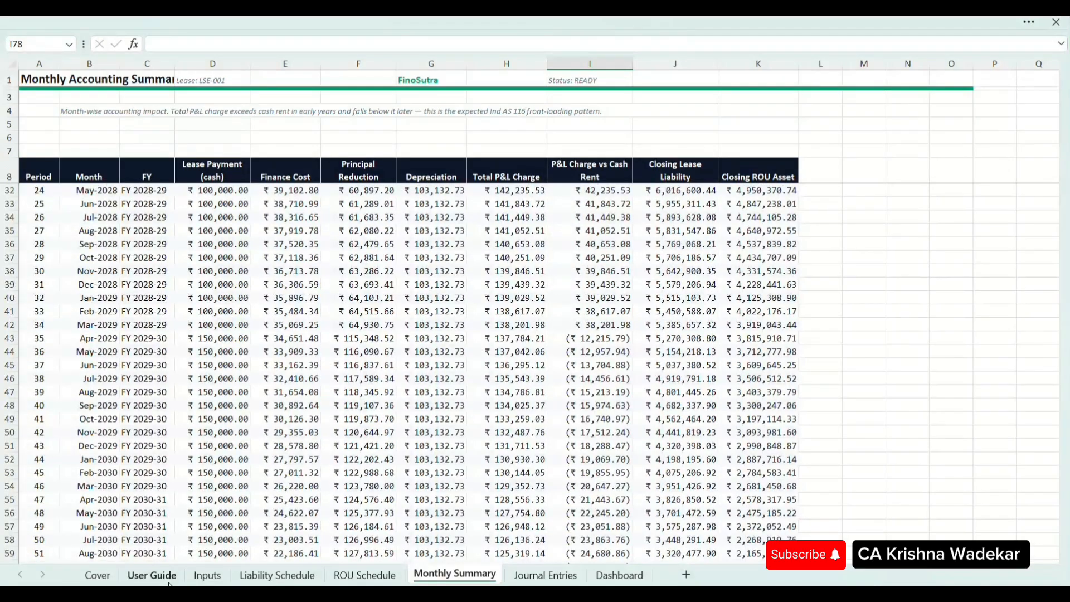
Step: Return to the Cover sheet and enlarge its FinoSutra logo and workbook title
{"action": "left_click", "coordinate": [152, 575]}
{"action": "left_click", "coordinate": [97, 575]}
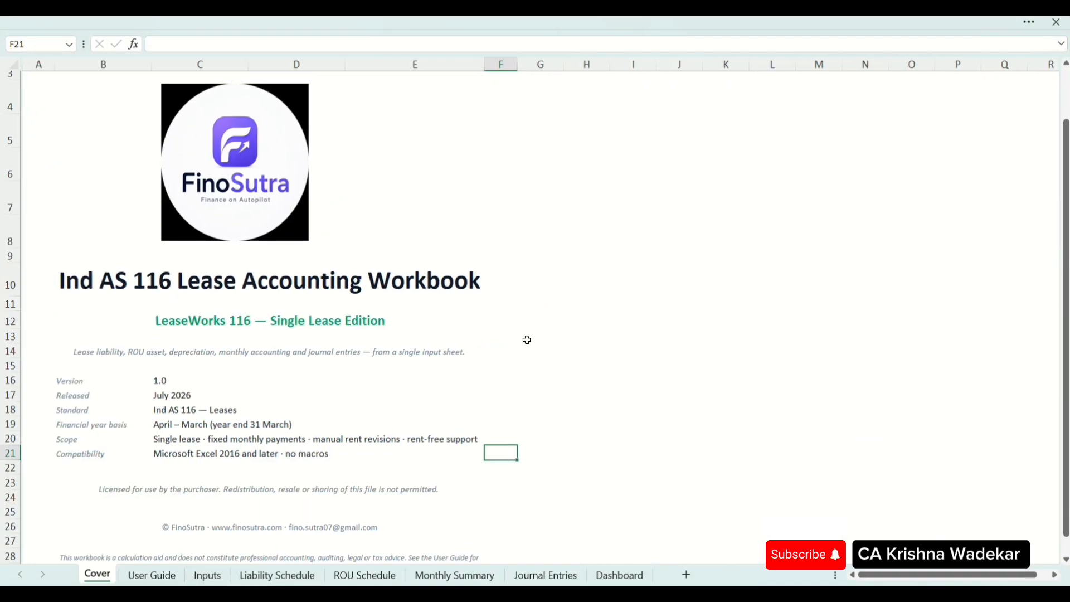
{"action": "scroll", "coordinate": [362, 296], "scroll_direction": "up", "scroll_amount": 5, "text": "ctrl"}
{"action": "scroll", "coordinate": [362, 298], "scroll_direction": "up", "scroll_amount": 5, "text": "ctrl"}
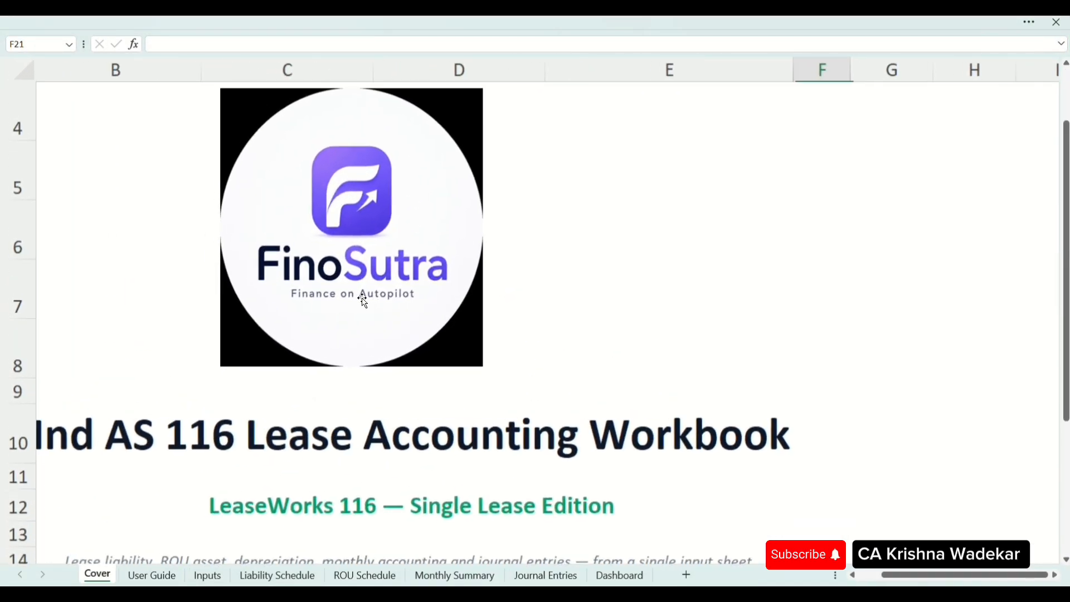
{"action": "scroll", "coordinate": [363, 299], "scroll_direction": "up", "scroll_amount": 3, "text": "ctrl"}
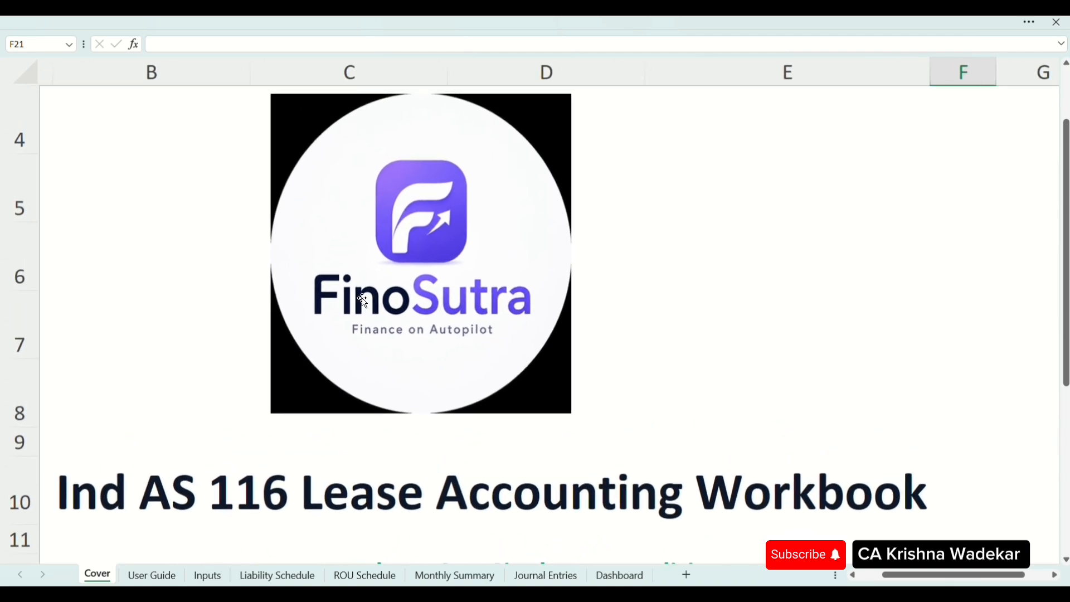
{"action": "scroll", "coordinate": [362, 299], "scroll_direction": "down", "scroll_amount": 4, "text": "ctrl"}
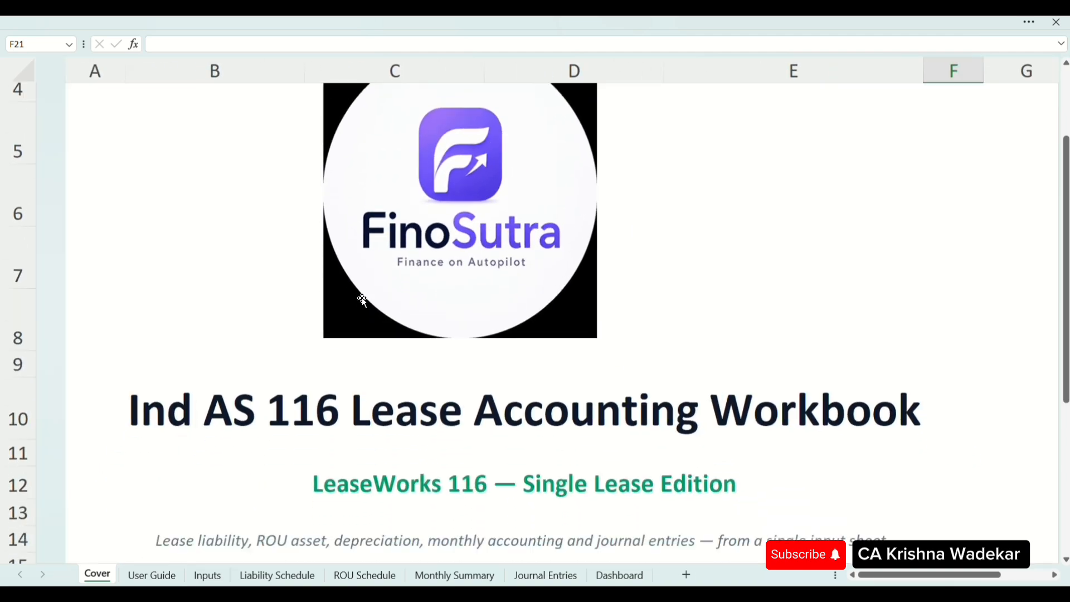
Step: Look briefly at the User Guide sheet and return to the Cover sheet
{"action": "left_click", "coordinate": [643, 248]}
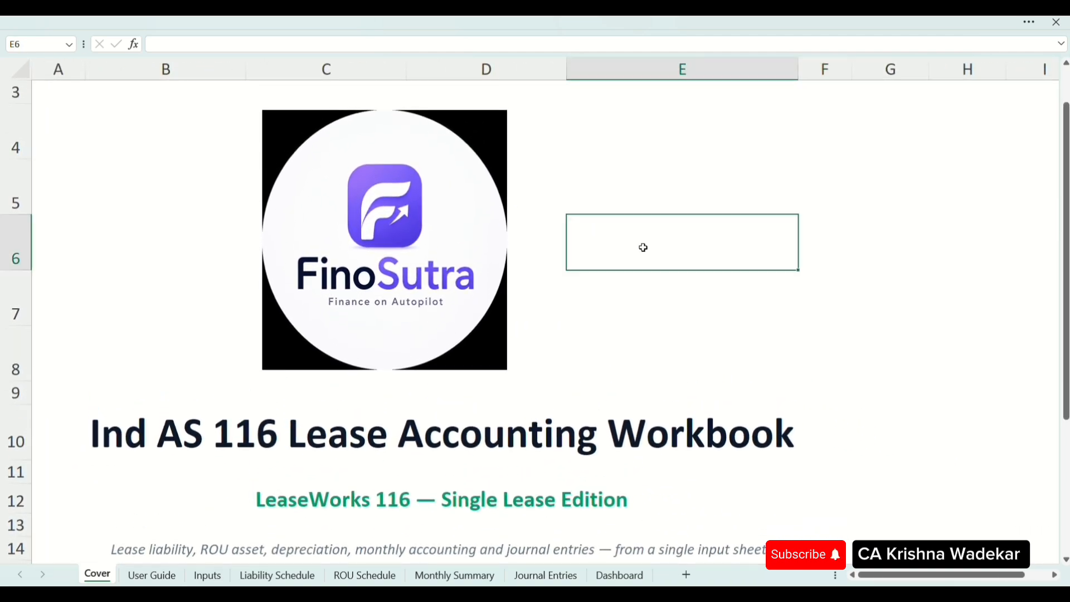
{"action": "left_click", "coordinate": [727, 347]}
{"action": "left_click", "coordinate": [152, 575]}
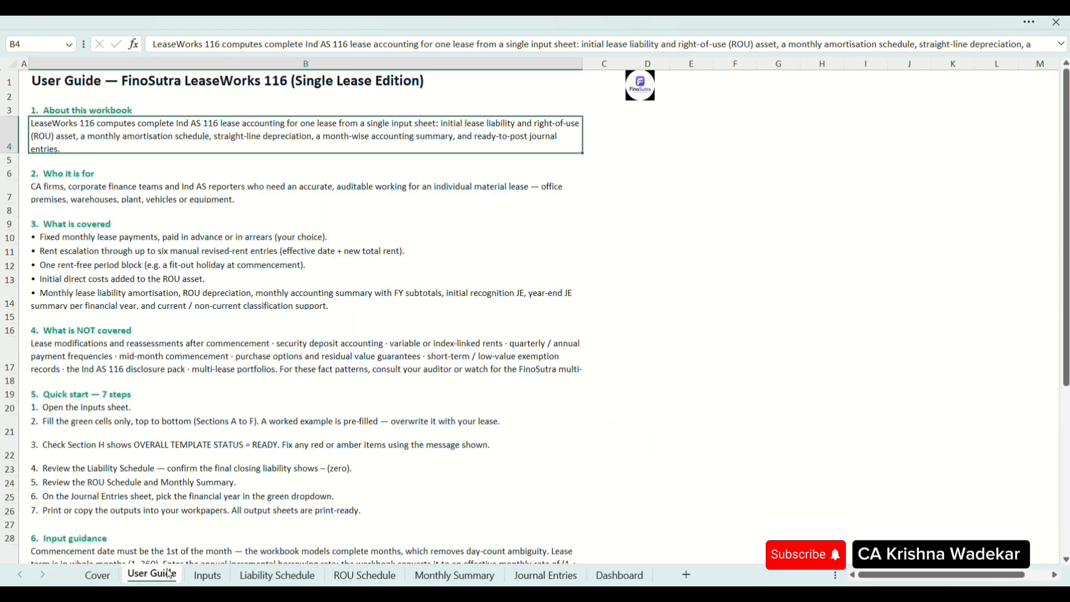
{"action": "left_click", "coordinate": [97, 574]}
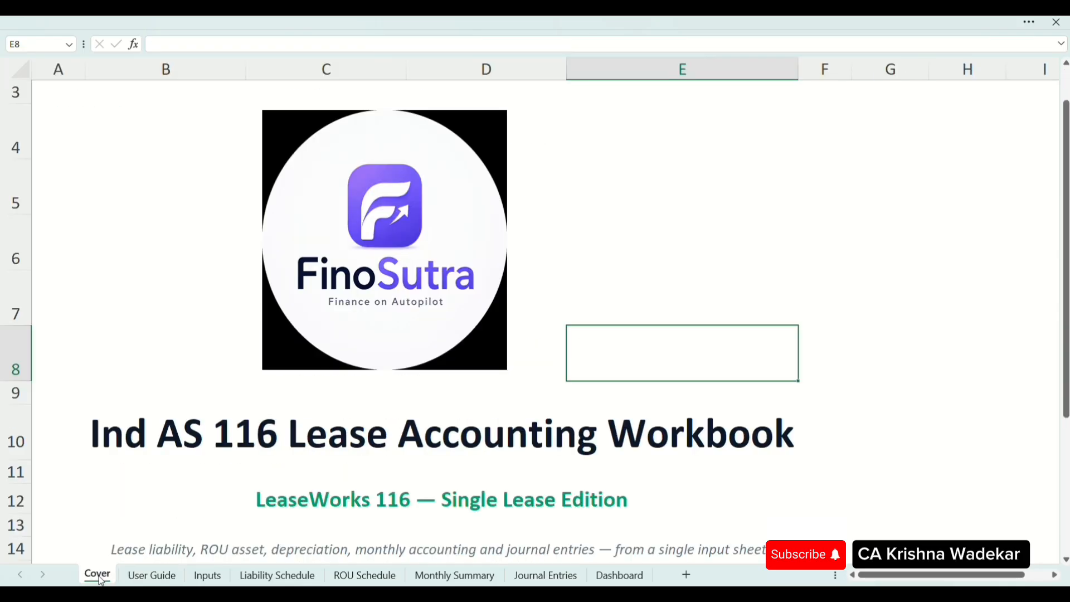
{"action": "left_click", "coordinate": [944, 355]}
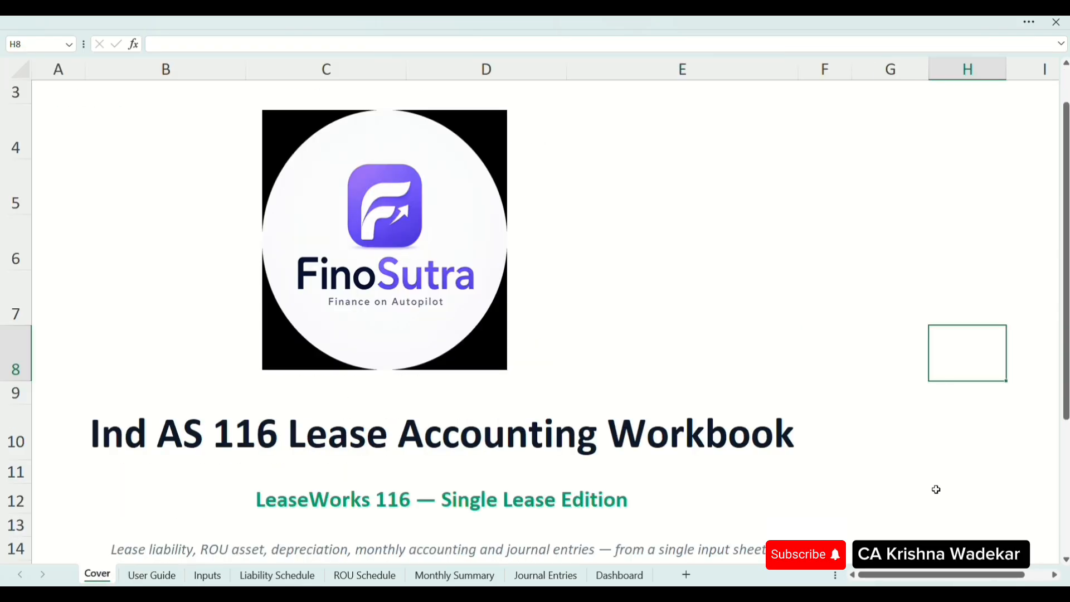
Step: Show the FinoSutra logo on the Cover sheet in close-up
{"action": "scroll", "coordinate": [886, 521], "scroll_direction": "up", "scroll_amount": 1}
{"action": "scroll", "coordinate": [235, 218], "scroll_direction": "up", "scroll_amount": 5}
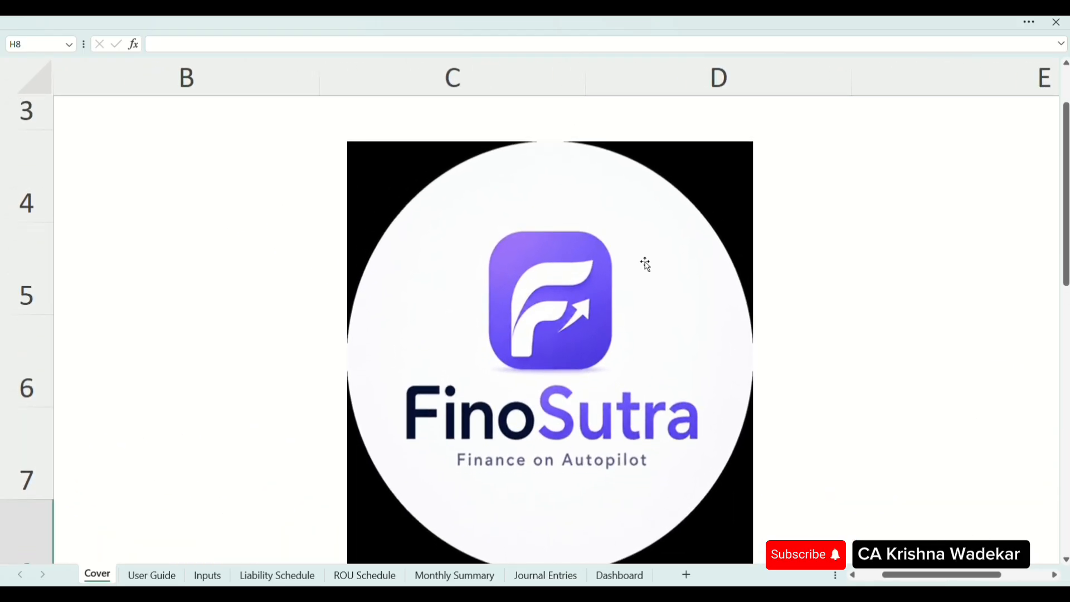
{"action": "scroll", "coordinate": [645, 265], "scroll_direction": "down", "scroll_amount": 1}
{"action": "scroll", "coordinate": [830, 330], "scroll_direction": "down", "scroll_amount": 2}
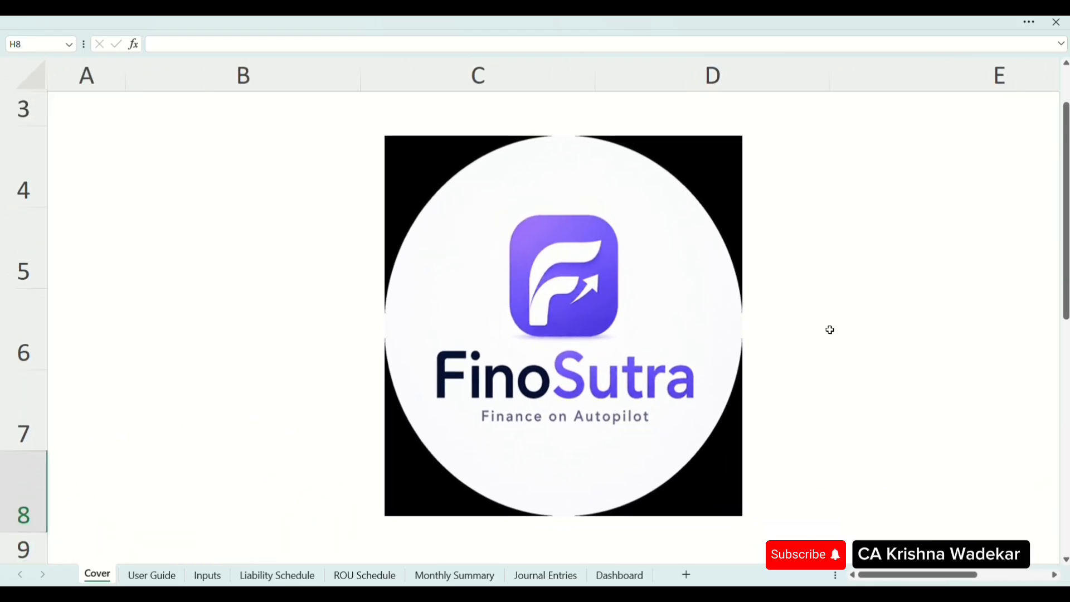